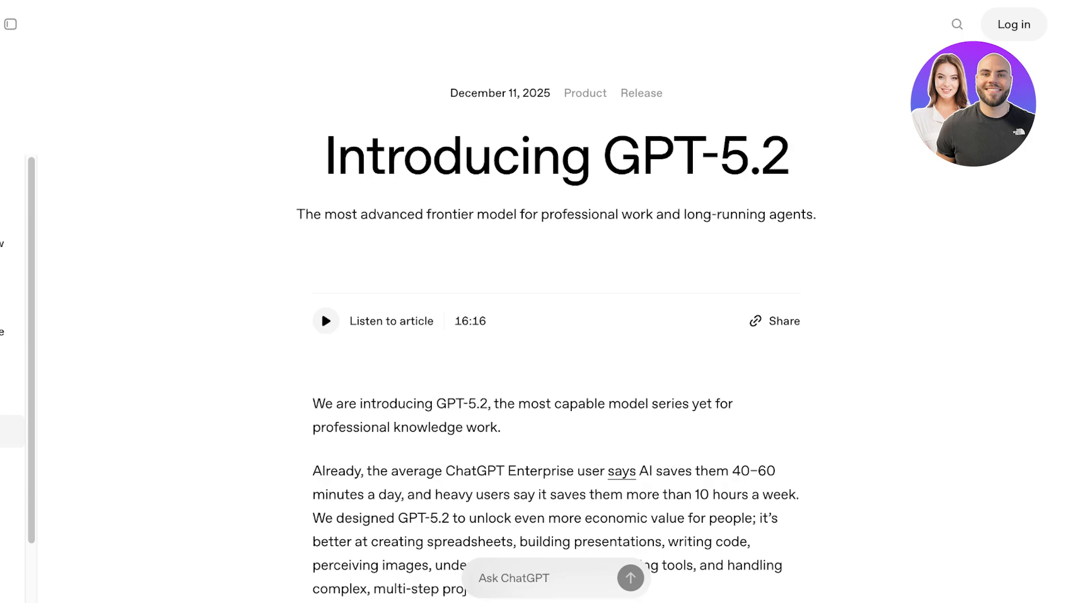
Read the GPT-5.2 announcement's introduction and its benchmark table comparing GPT-5.2 Thinking with GPT-5.1 Thinking
scroll(556, 334, "down", 3)
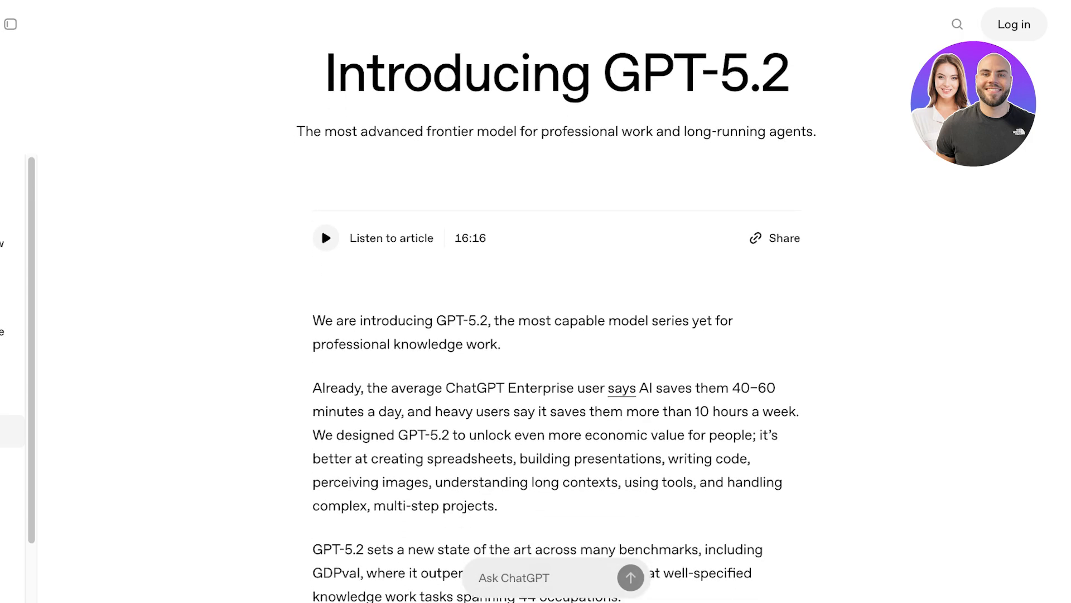
scroll(556, 335, "down", 5)
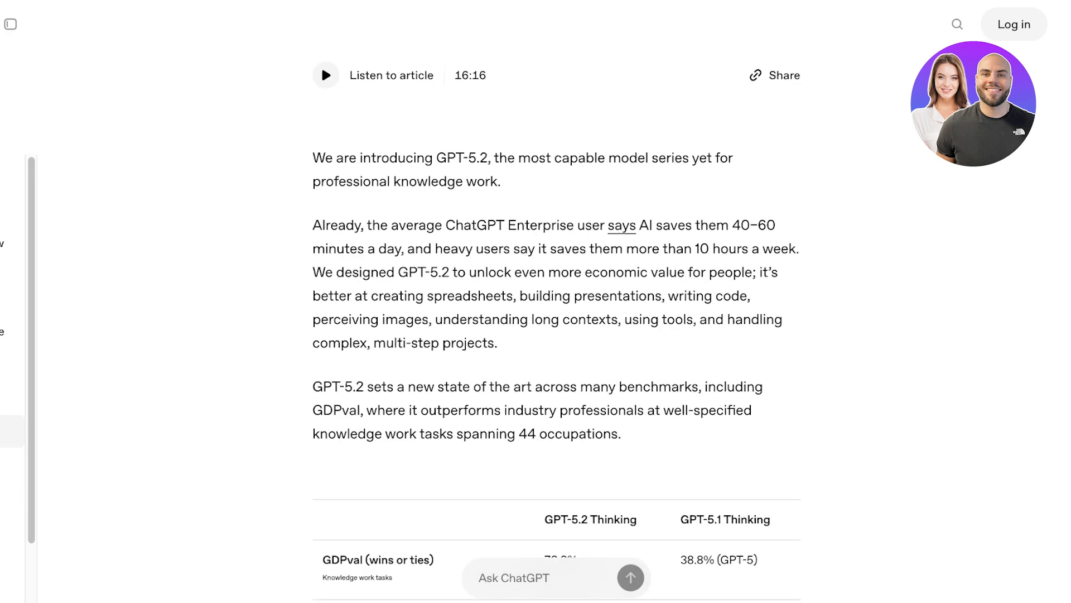
scroll(556, 335, "down", 2)
scroll(556, 335, "down", 5)
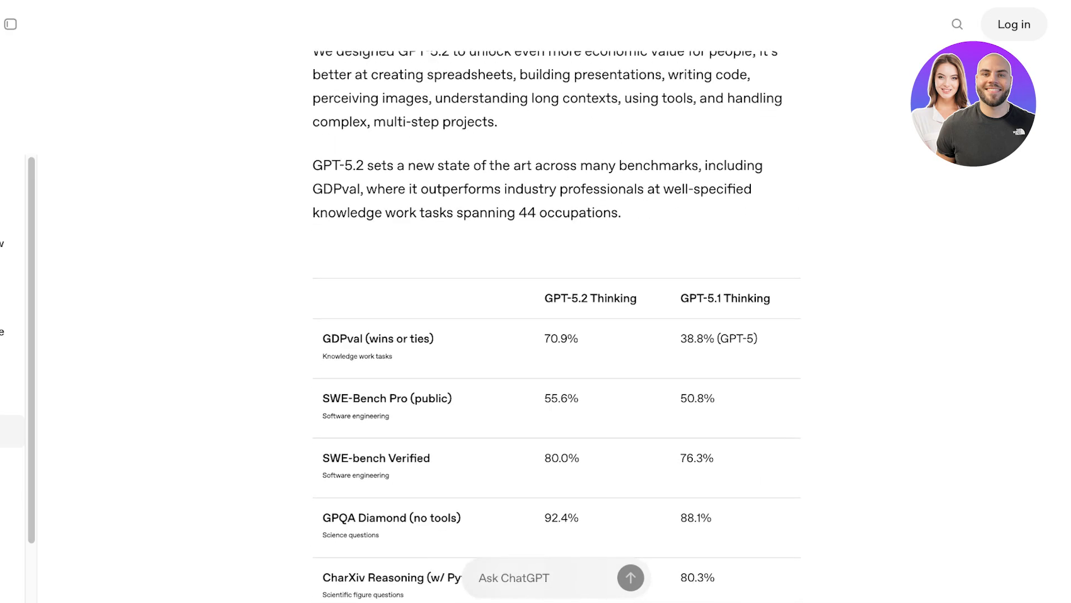
scroll(557, 324, "up", 2)
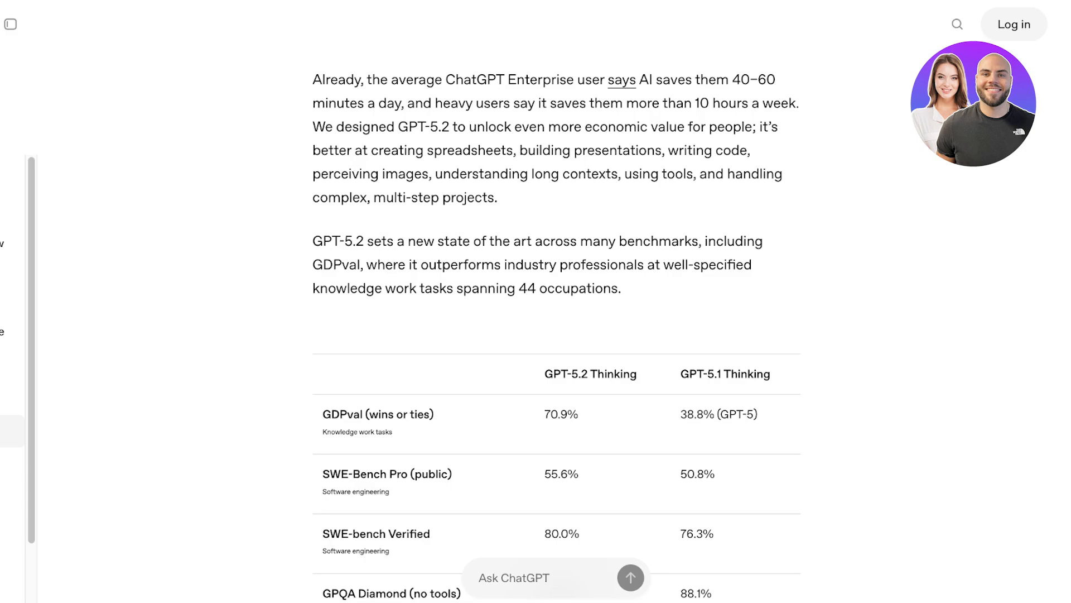
scroll(557, 312, "up", 1)
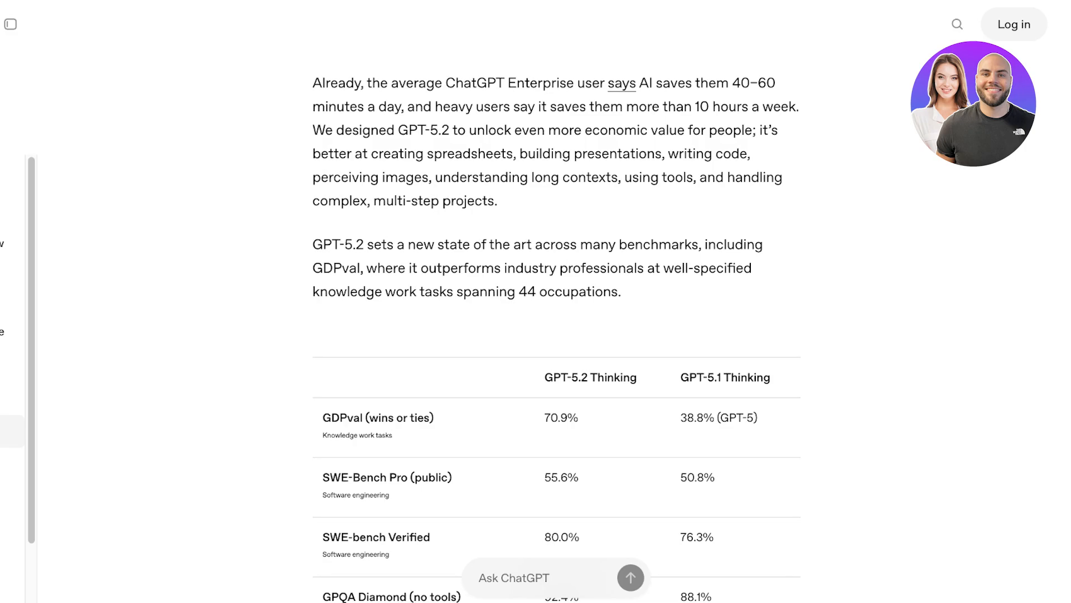
scroll(556, 331, "down", 1)
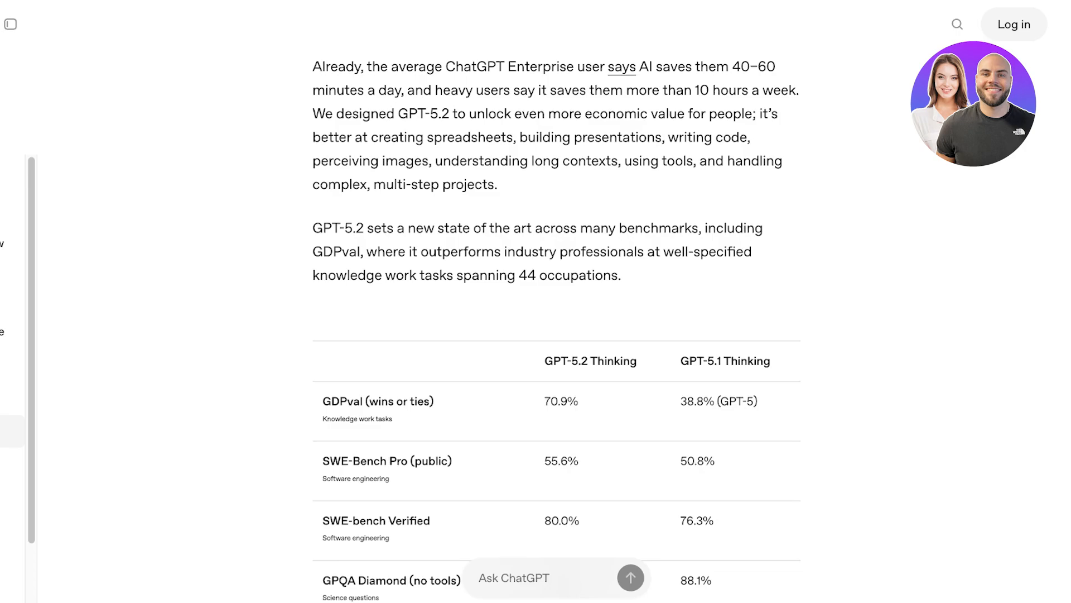
scroll(557, 327, "down", 1)
scroll(556, 326, "down", 1)
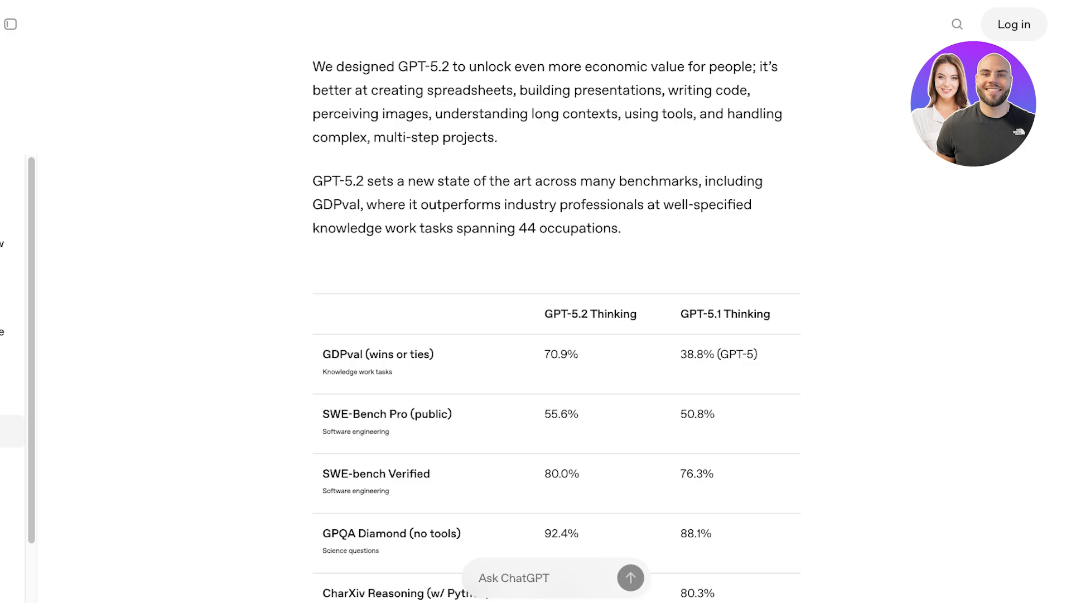
scroll(557, 324, "down", 1)
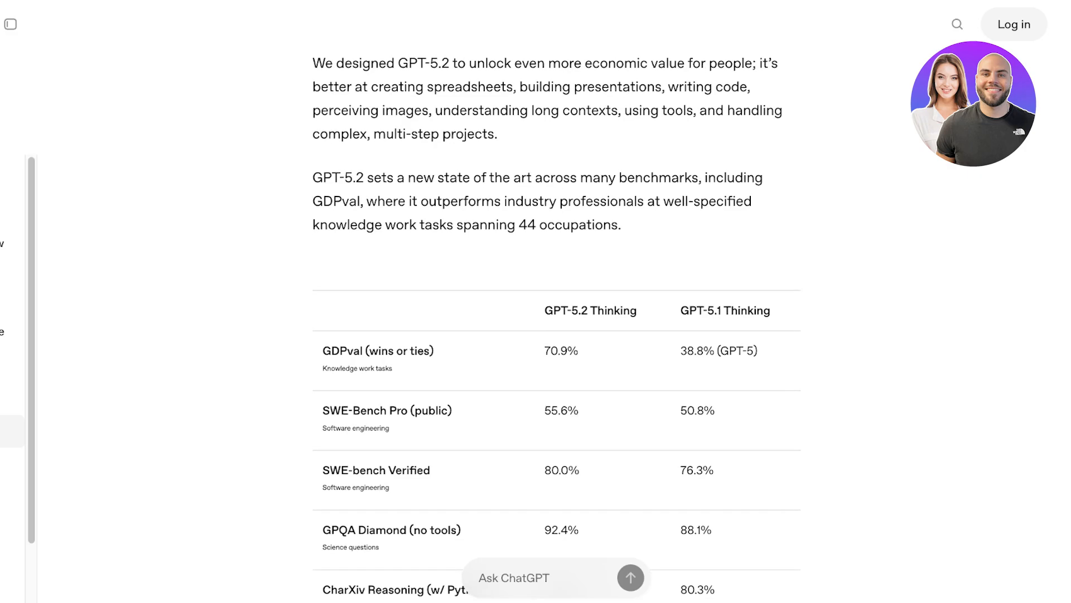
scroll(557, 324, "down", 3)
scroll(557, 324, "up", 1)
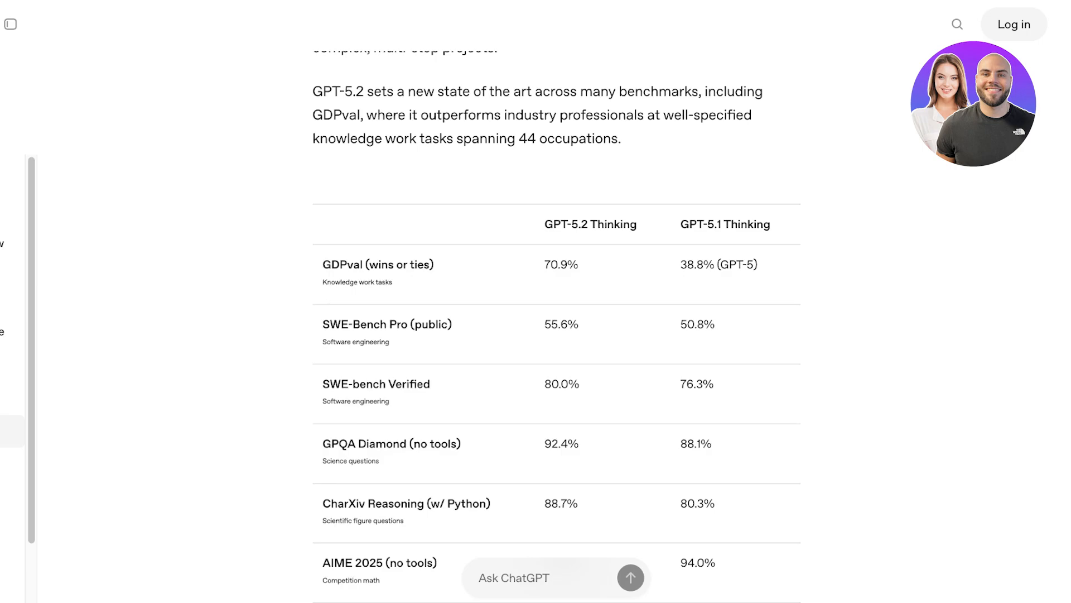
scroll(557, 323, "down", 3)
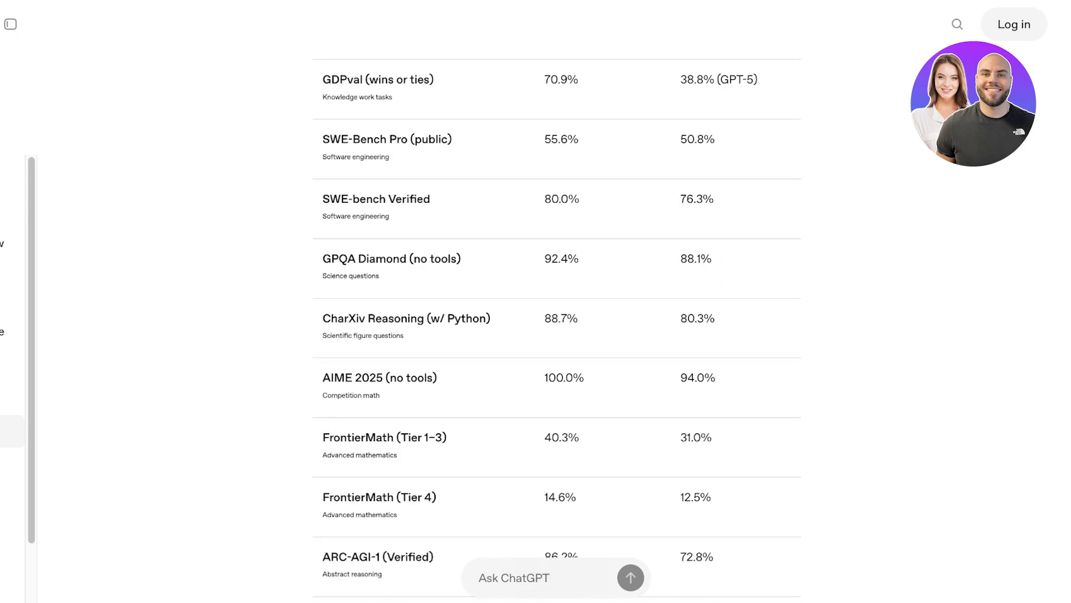
scroll(557, 321, "down", 6)
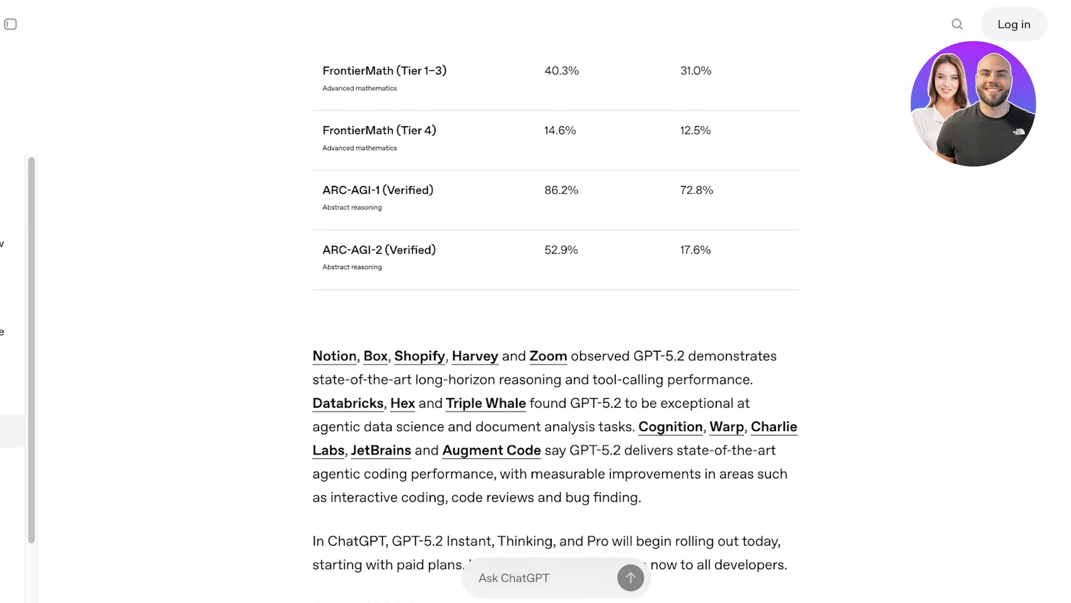
scroll(557, 324, "up", 1)
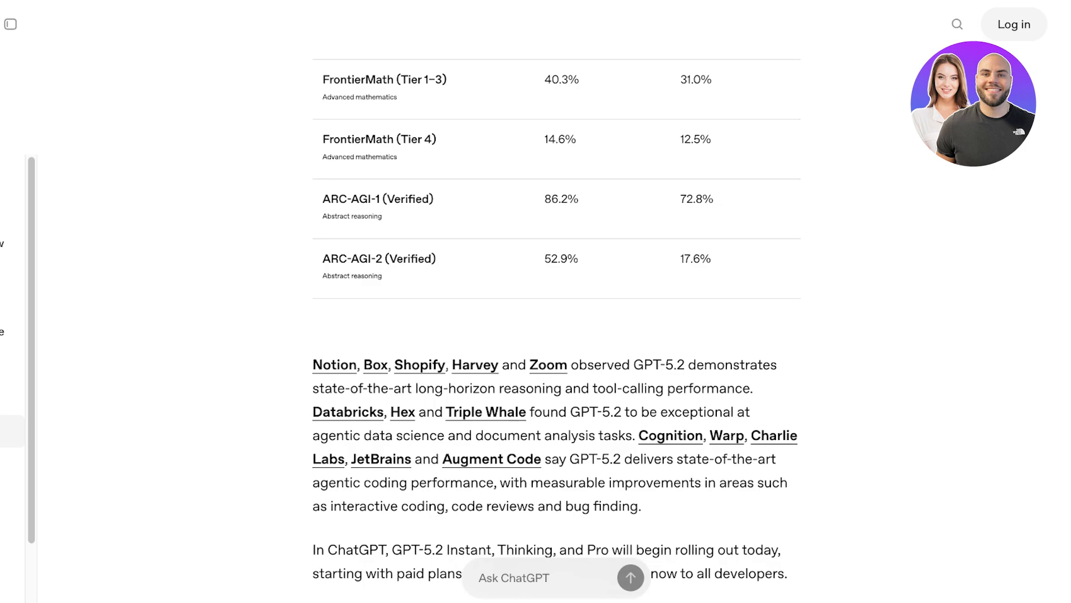
Review the Economically valuable tasks section, including the GDPval knowledge work chart and the text below it
scroll(557, 323, "down", 7)
scroll(557, 323, "down", 8)
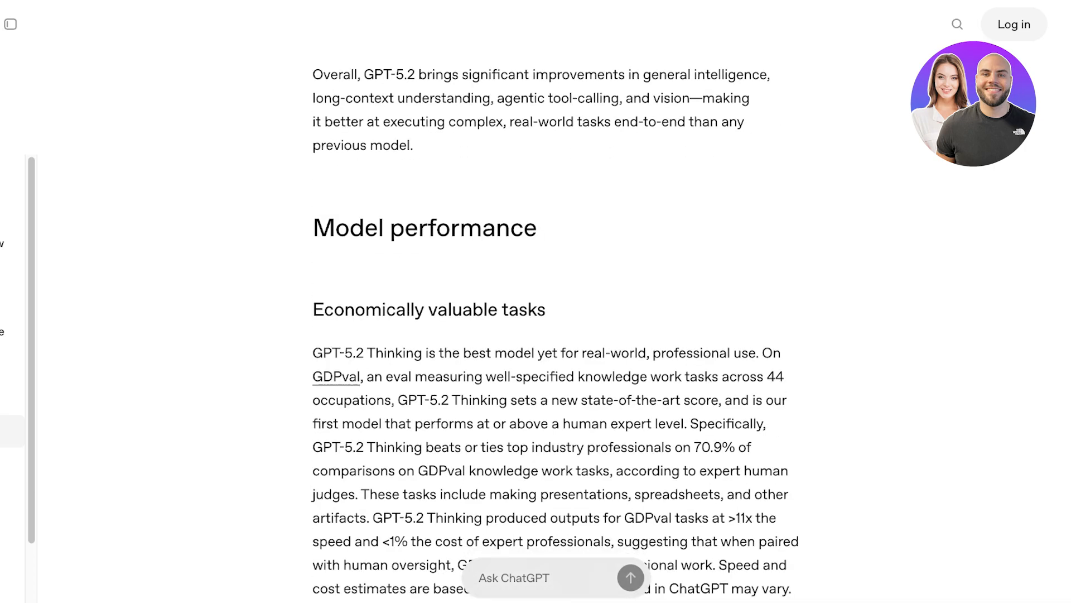
scroll(556, 324, "down", 1)
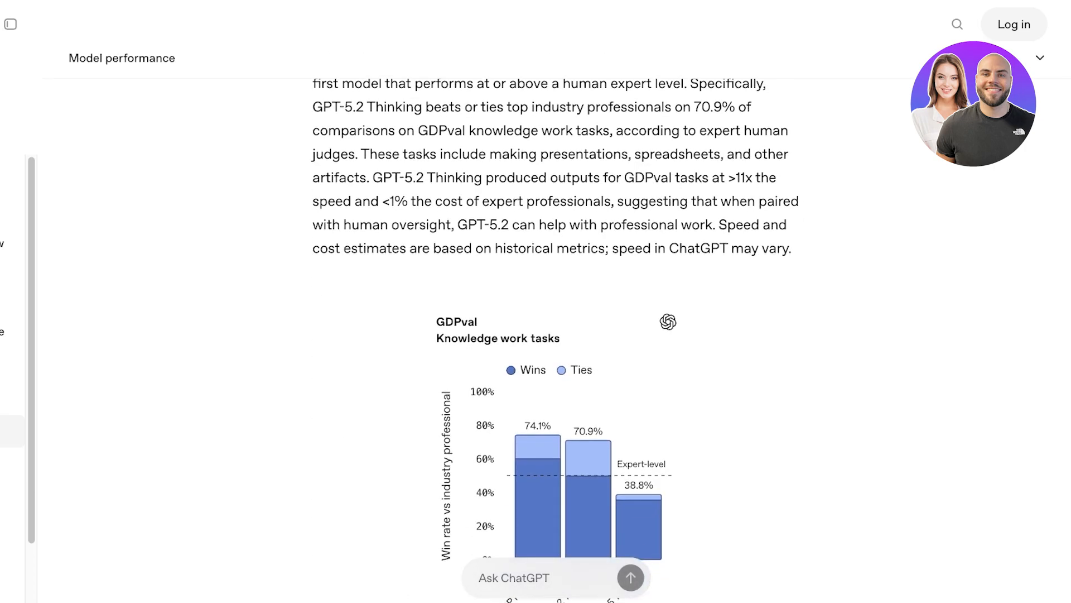
scroll(557, 324, "down", 1)
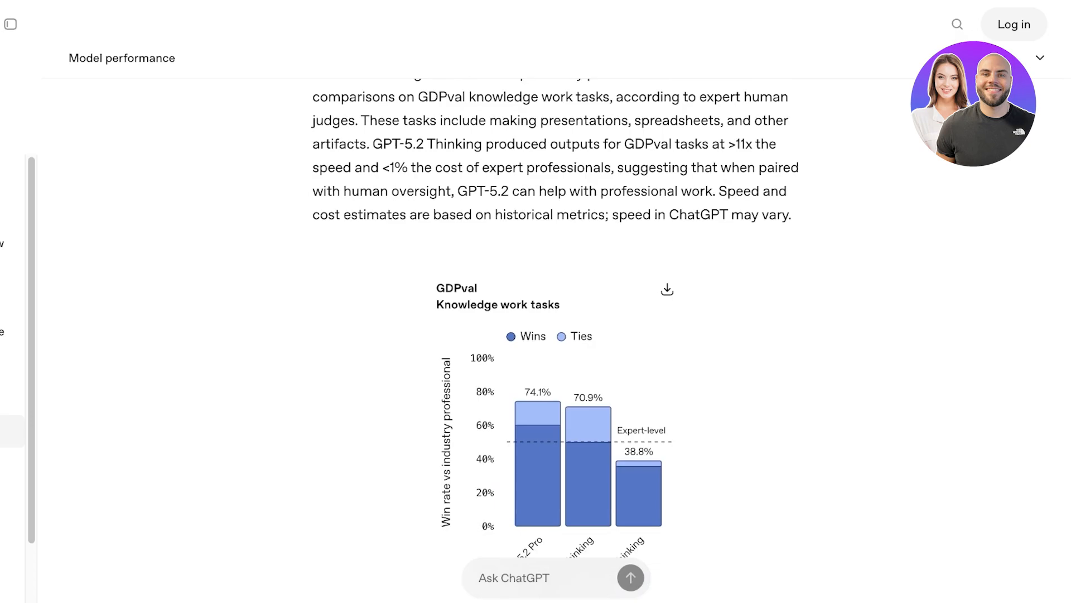
scroll(556, 324, "down", 3)
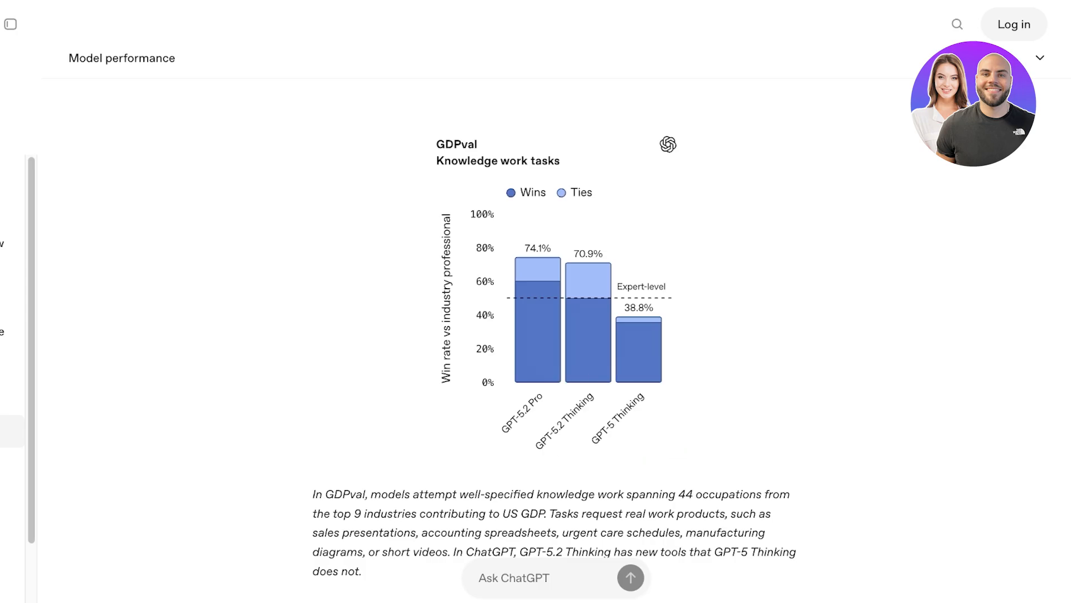
scroll(667, 146, "down", 5)
scroll(557, 323, "down", 2)
scroll(557, 324, "up", 9)
scroll(557, 323, "down", 17)
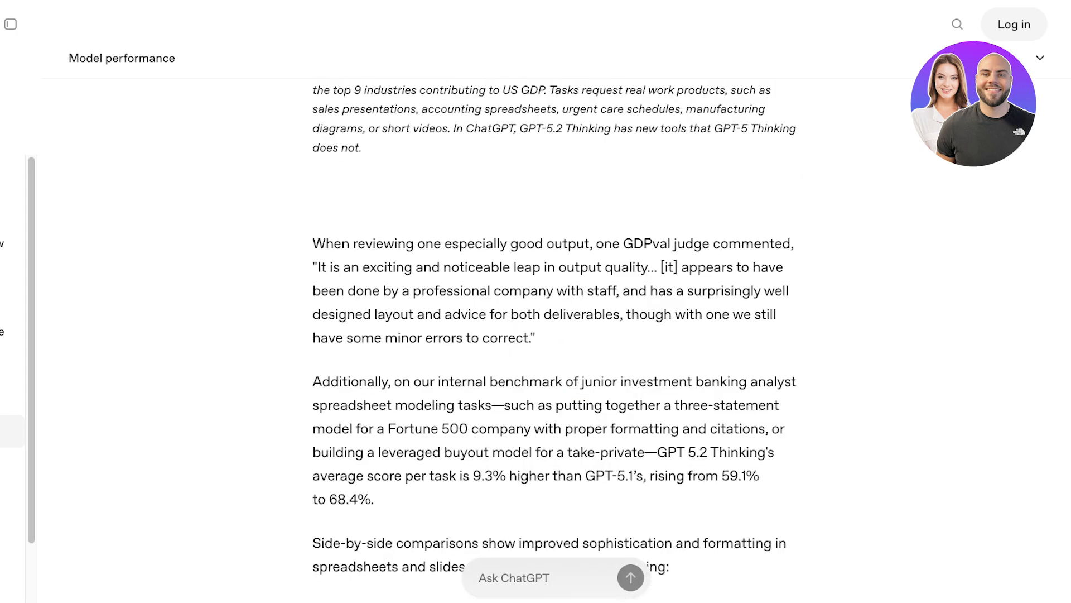
Compare the Workforce planner spreadsheets generated by GPT-5.1 Thinking and GPT-5.2 Thinking, including the prompt used
scroll(557, 339, "down", 1)
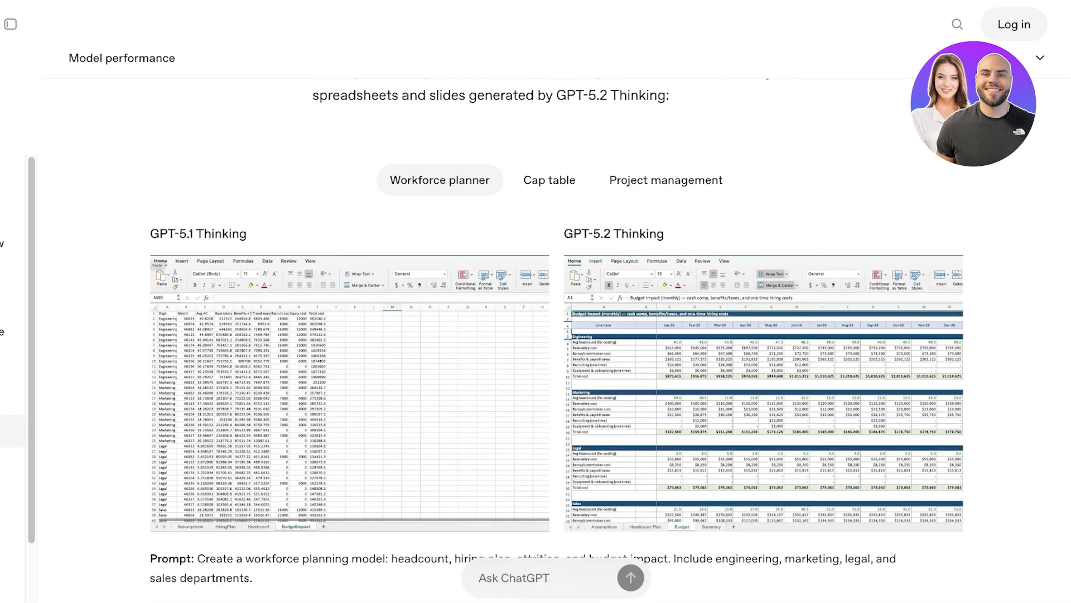
scroll(557, 332, "down", 1)
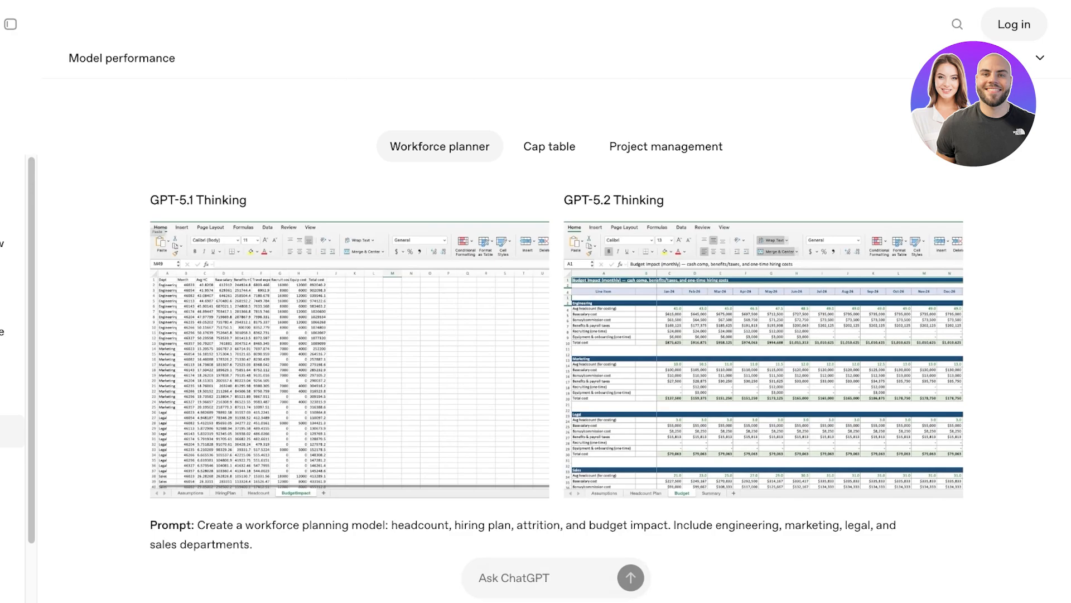
scroll(557, 331, "down", 3)
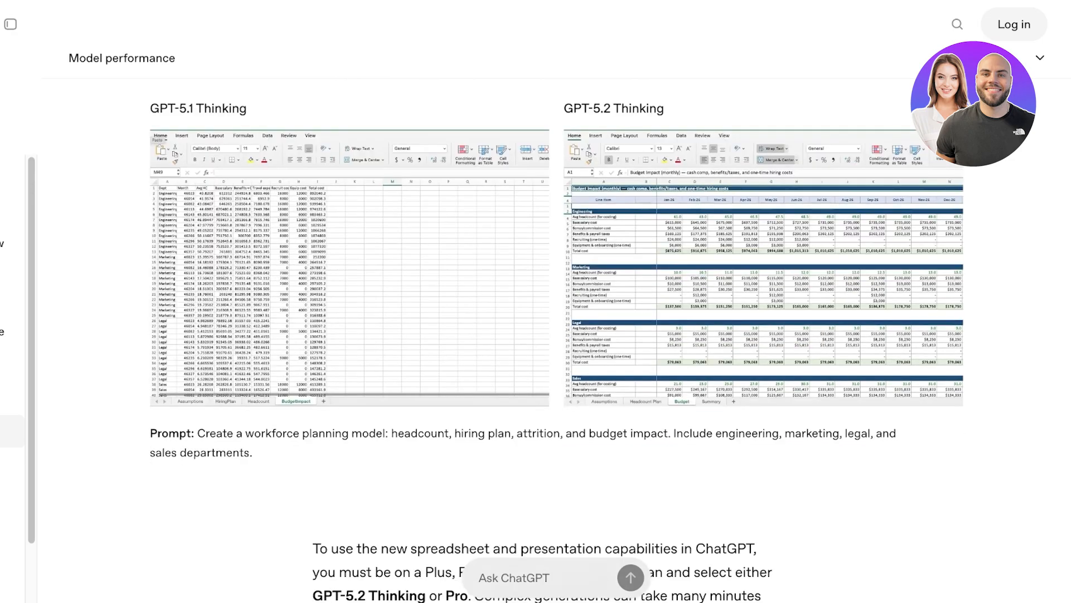
scroll(557, 332, "down", 6)
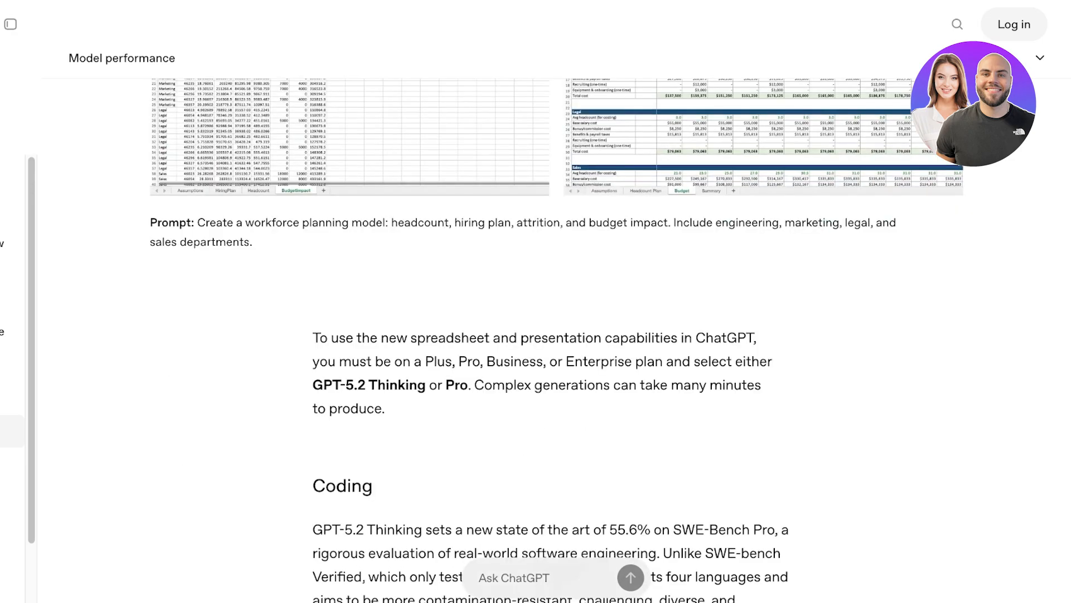
Examine the SWE-Bench Pro accuracy chart in the Coding section, down to the GPT-5.2 Thinking (xhigh) data point
scroll(557, 331, "down", 10)
scroll(557, 332, "down", 4)
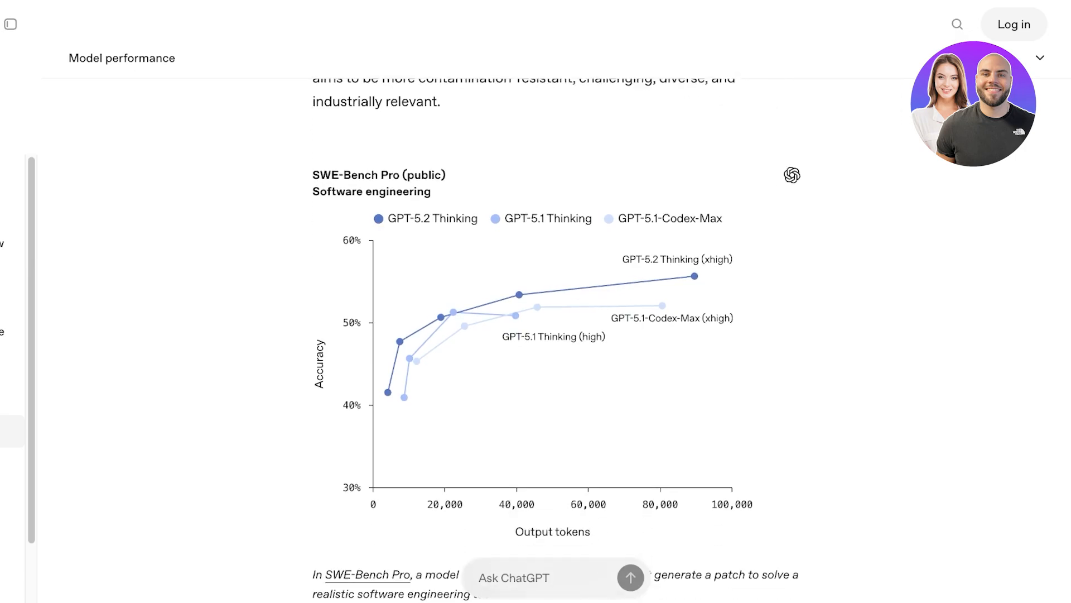
scroll(557, 331, "up", 3)
scroll(557, 332, "down", 1)
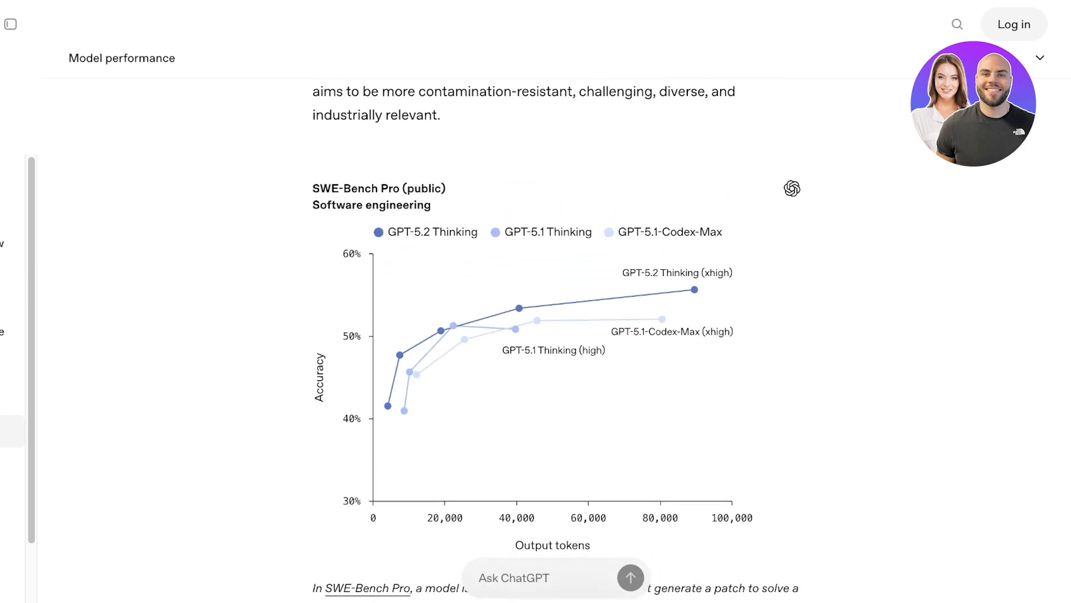
scroll(557, 332, "down", 2)
scroll(557, 331, "up", 1)
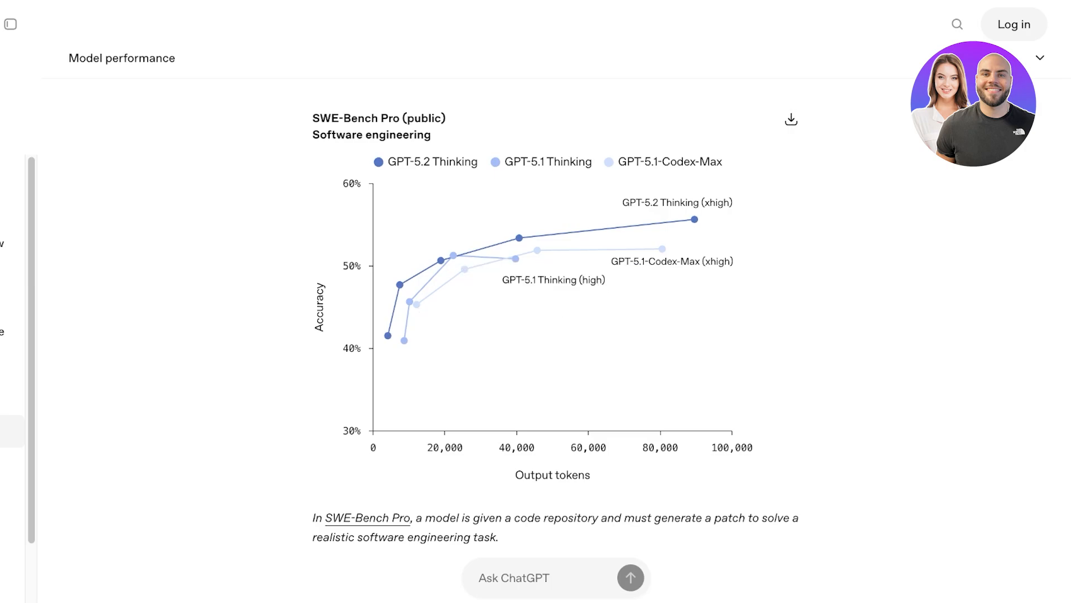
mouse_move(695, 220)
Read the Long context section and examine its OpenAI MRCRv2 chart for 4 needles
scroll(555, 335, "down", 15)
scroll(555, 334, "down", 12)
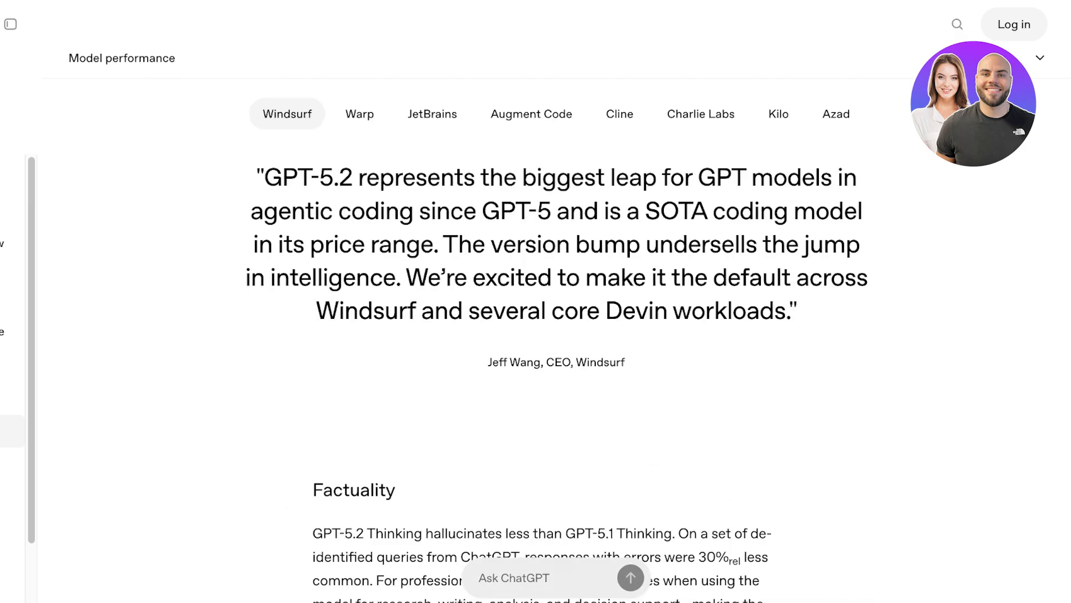
scroll(792, 601, "down", 5)
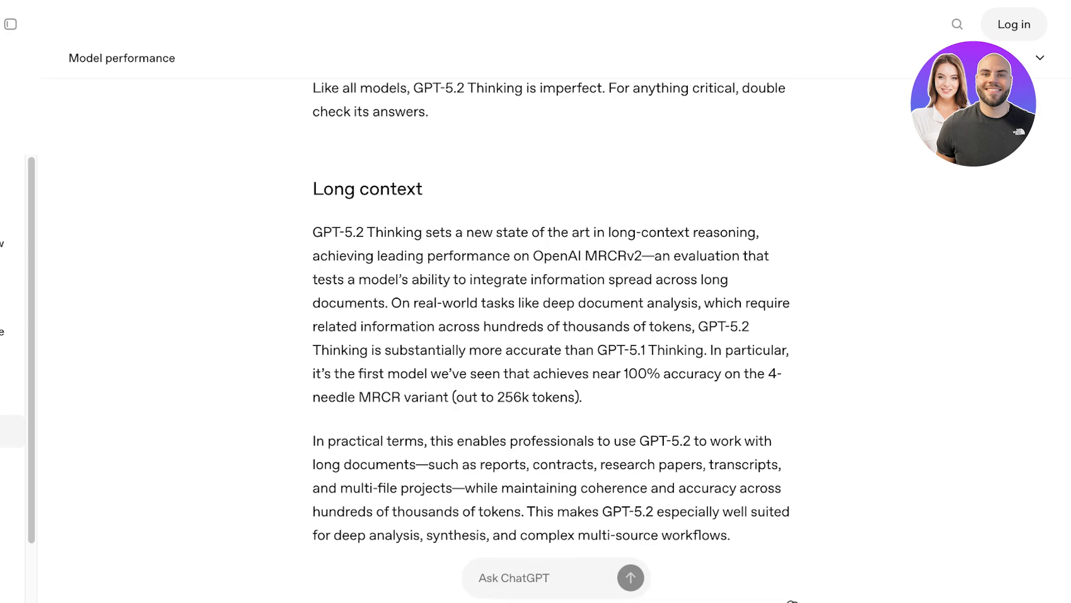
scroll(792, 601, "down", 3)
scroll(792, 601, "up", 5)
scroll(792, 601, "down", 4)
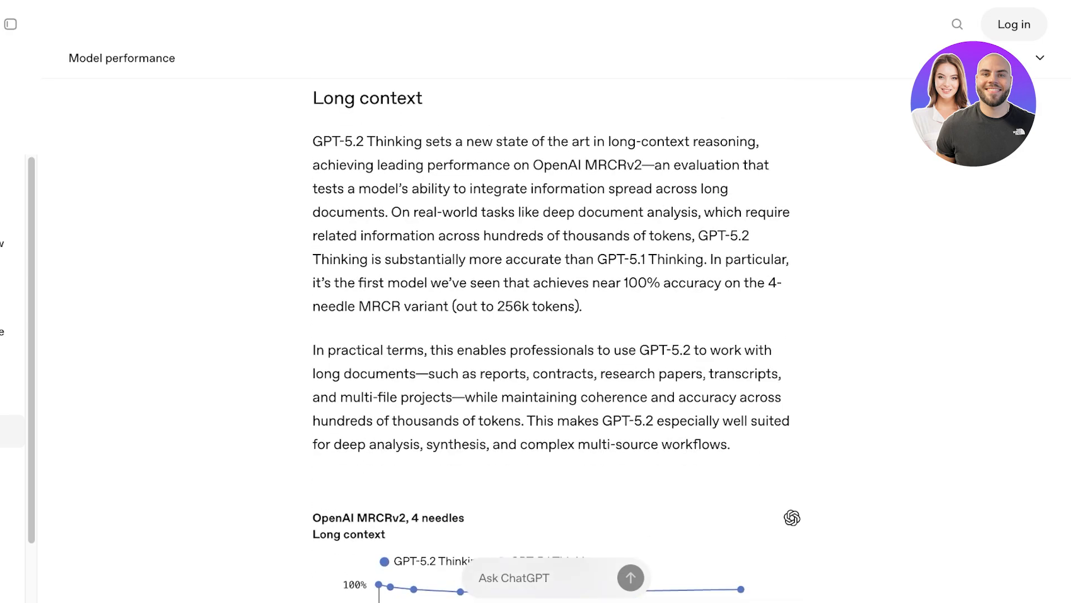
scroll(556, 340, "down", 2)
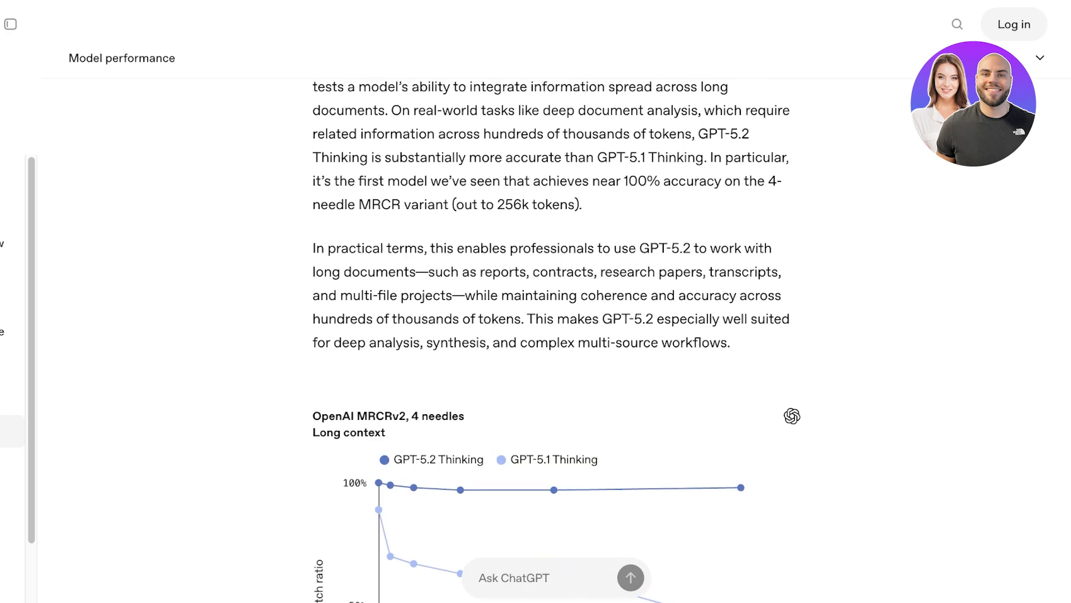
scroll(556, 341, "up", 1)
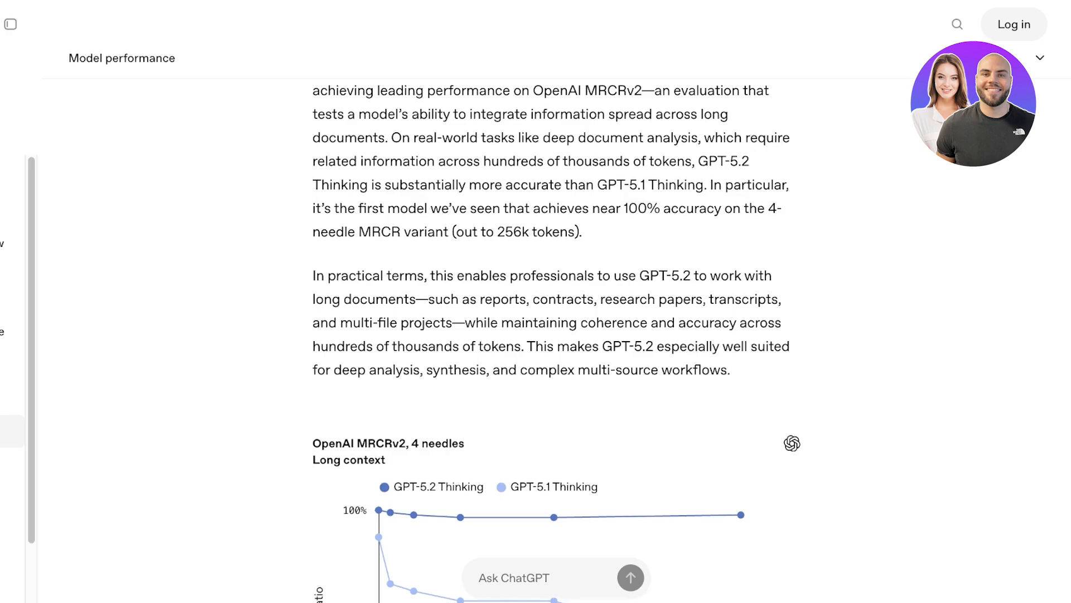
scroll(556, 341, "down", 1)
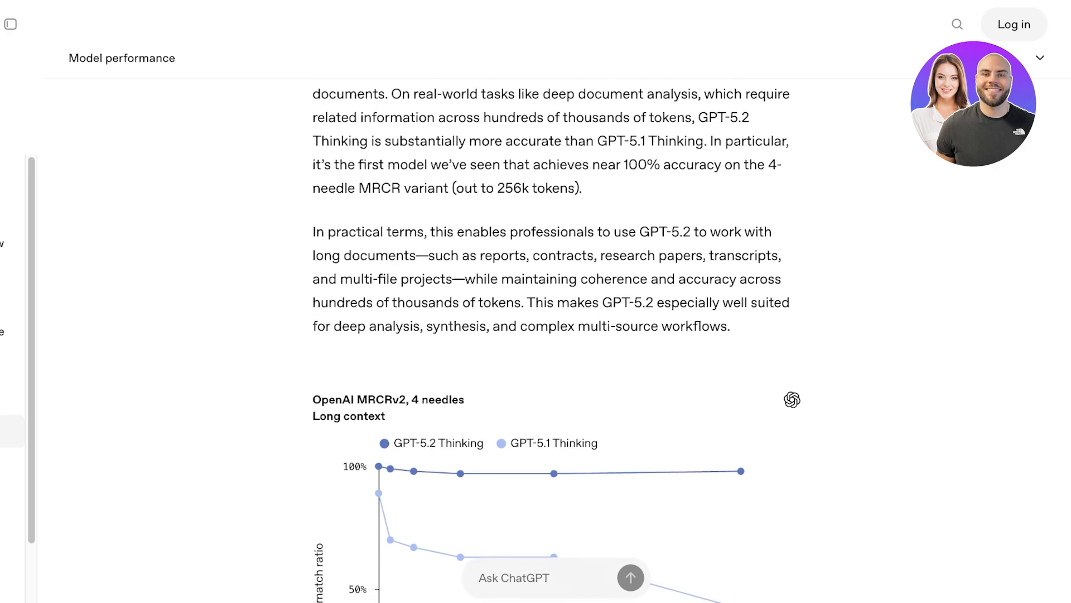
scroll(556, 340, "down", 1)
scroll(556, 340, "down", 5)
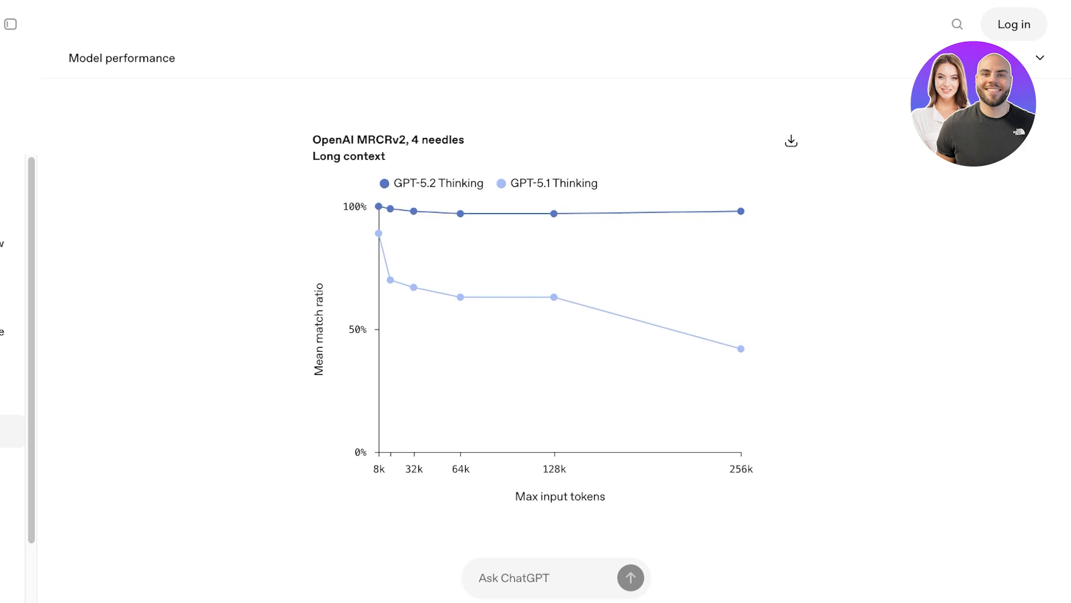
Inspect both models' 256k-token data points in the 8-needle MRCRv2 chart, and bring up the CharXiv Reasoning chart
scroll(556, 335, "down", 8)
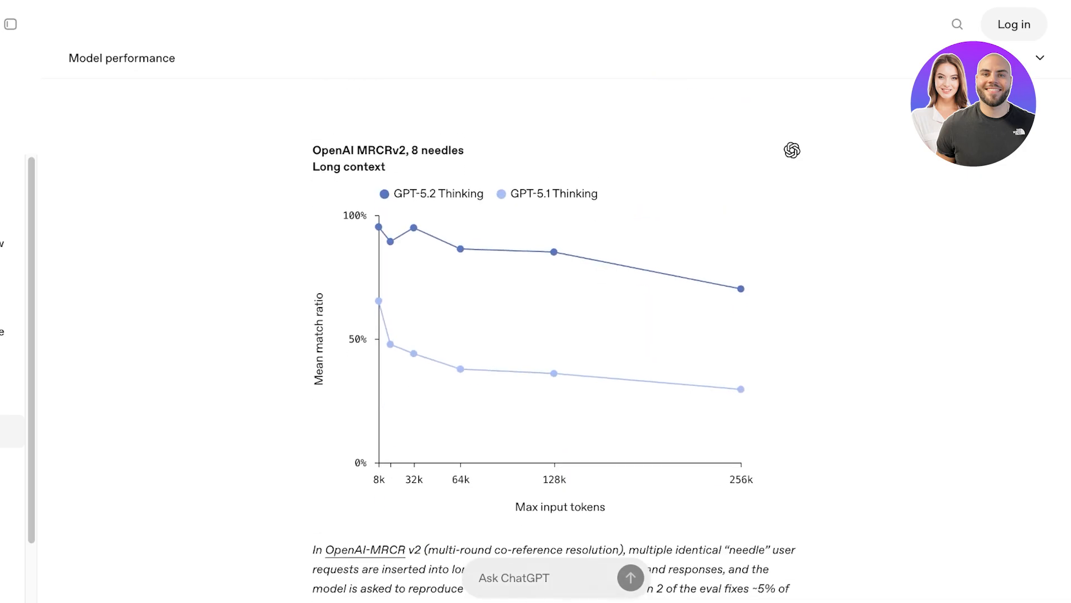
mouse_move(740, 292)
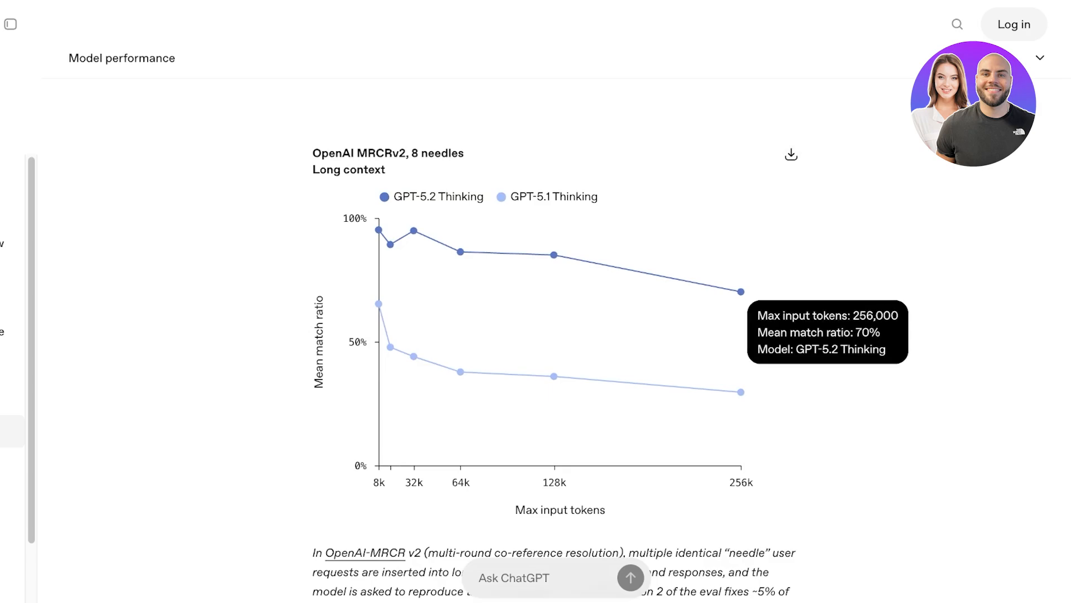
mouse_move(740, 392)
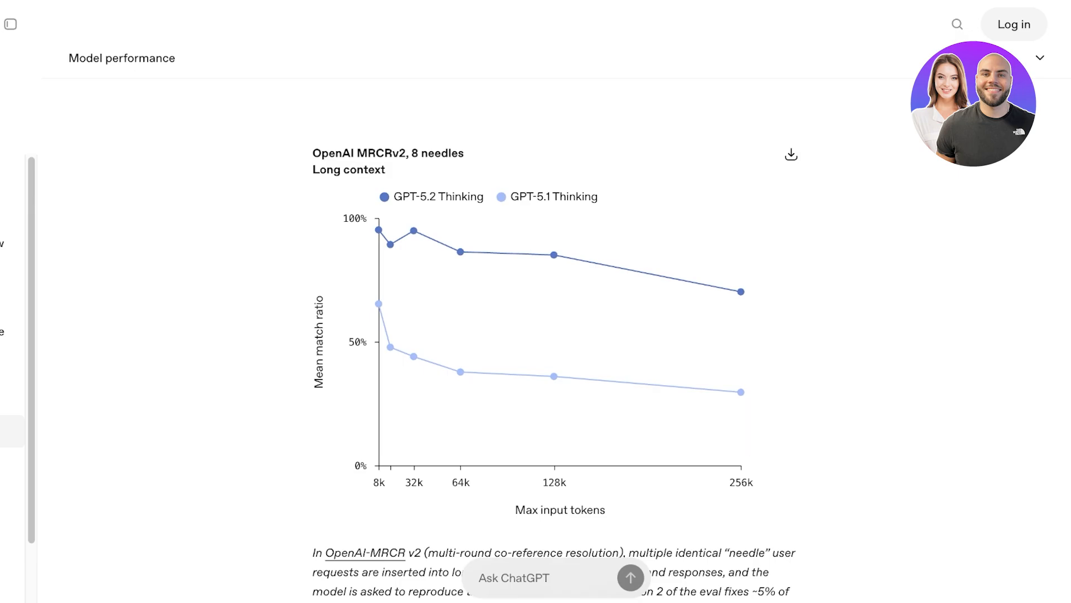
scroll(554, 346, "down", 15)
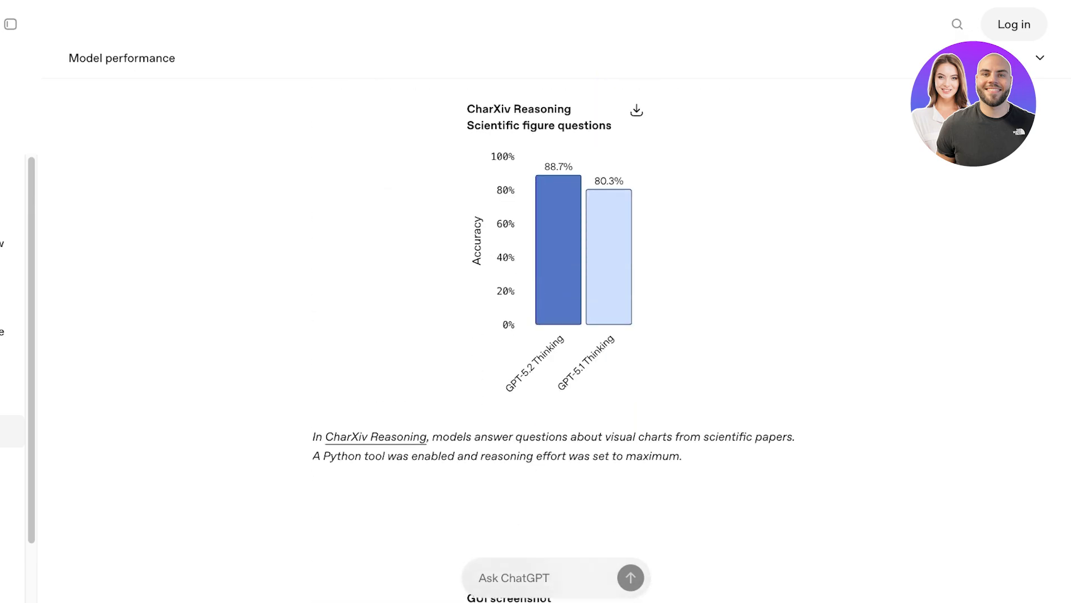
Examine the ScreenSpot-Pro and Tau2-bench charts, and read the GPT-5.2 in ChatGPT section
scroll(554, 346, "down", 10)
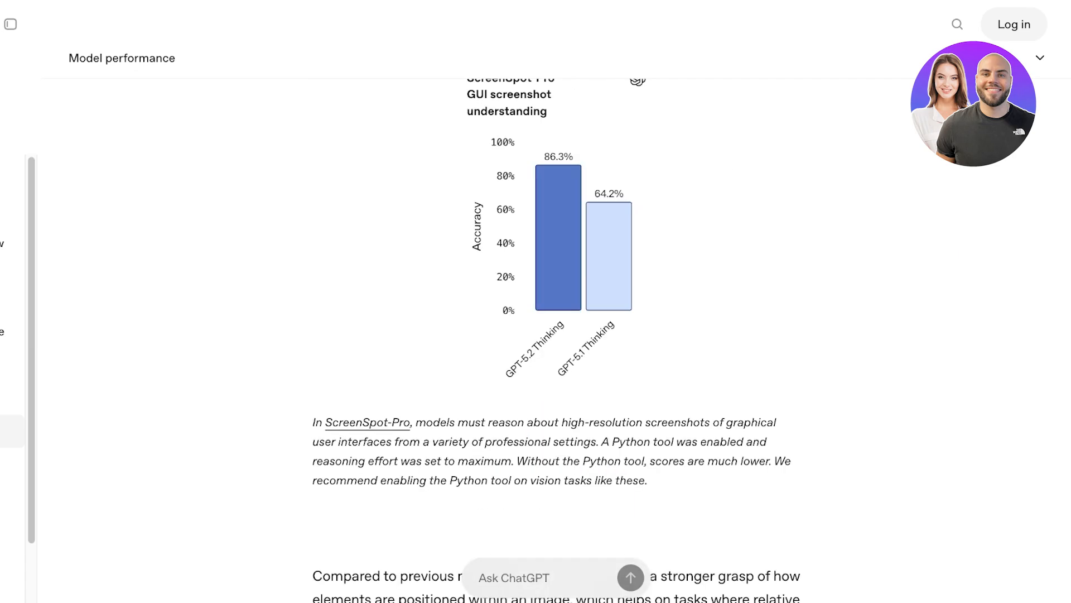
scroll(554, 346, "down", 15)
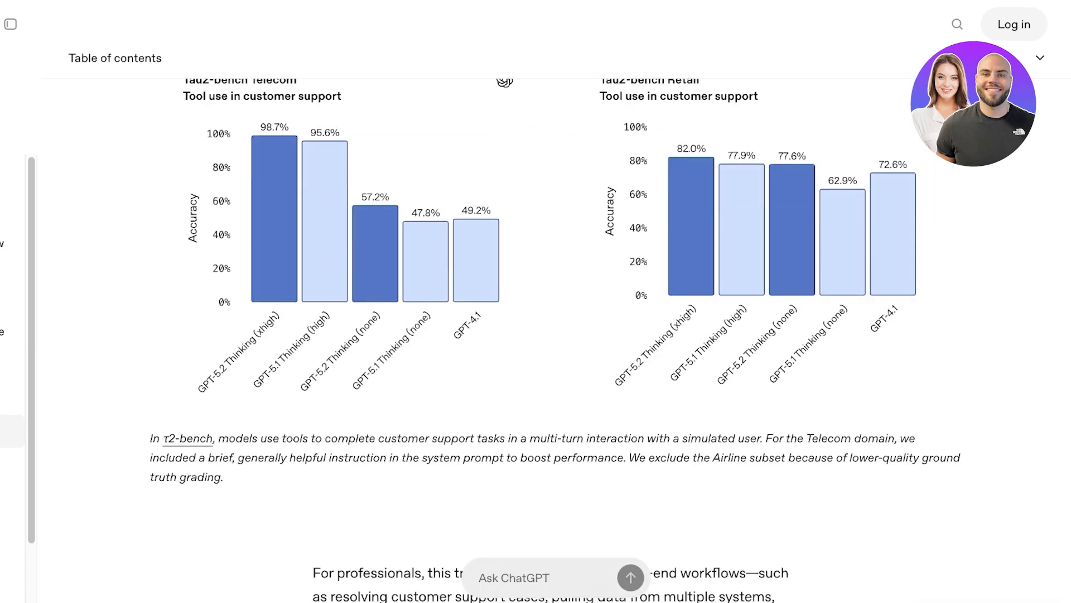
scroll(554, 346, "down", 15)
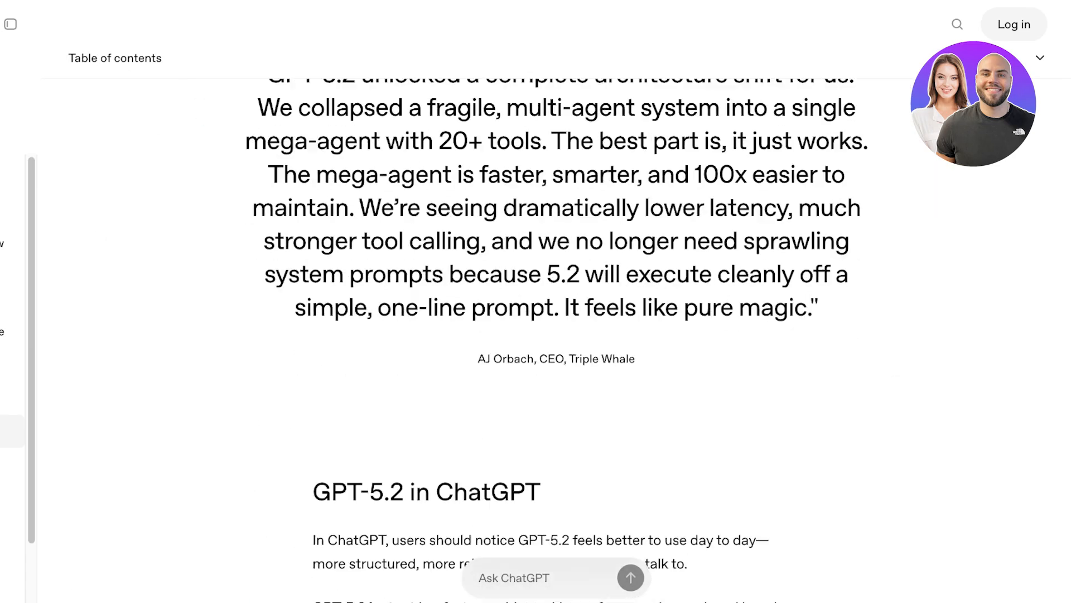
scroll(554, 346, "down", 6)
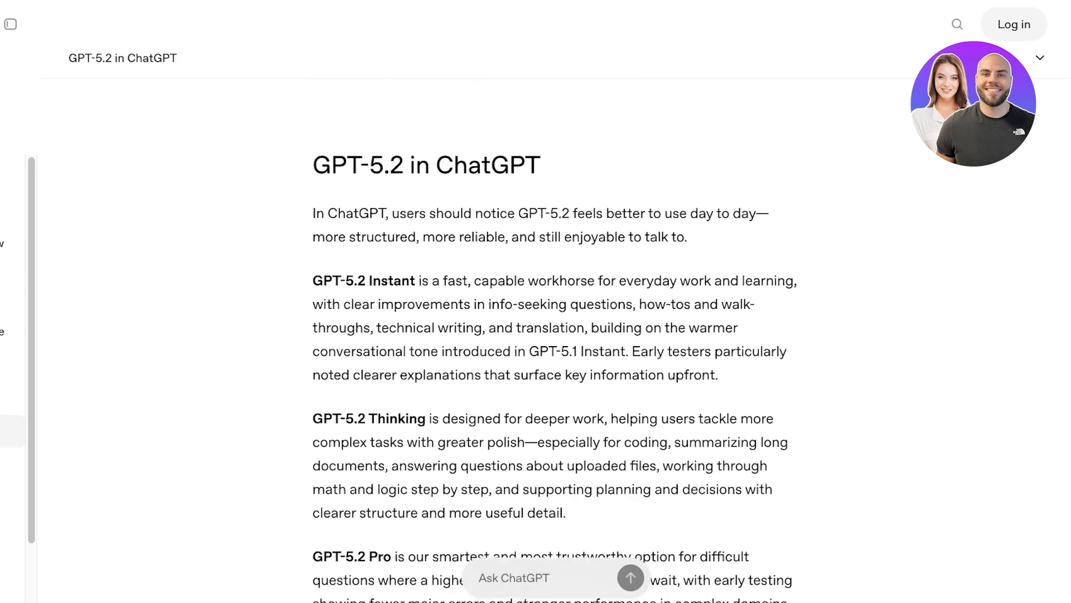
scroll(554, 346, "down", 3)
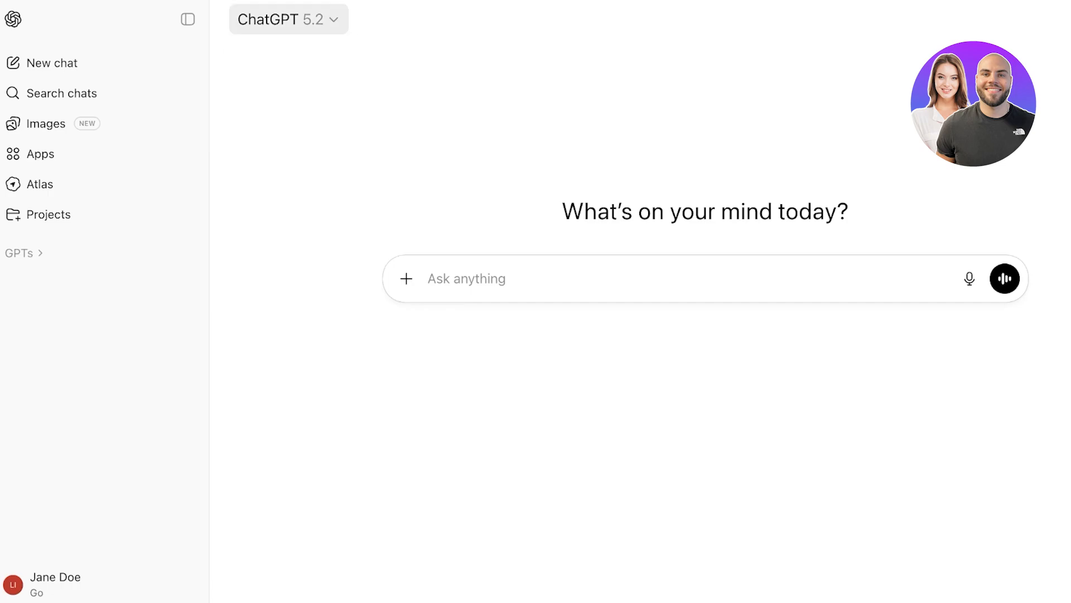
Start a new chat in ChatGPT and check which models are available for it
left_click(289, 18)
key("Escape")
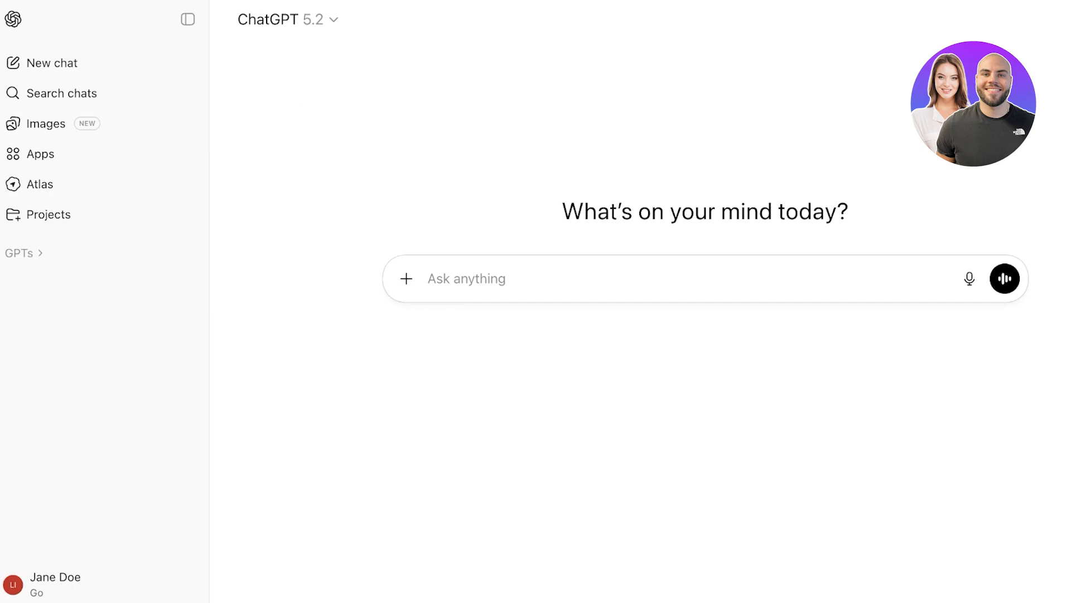
left_click(52, 62)
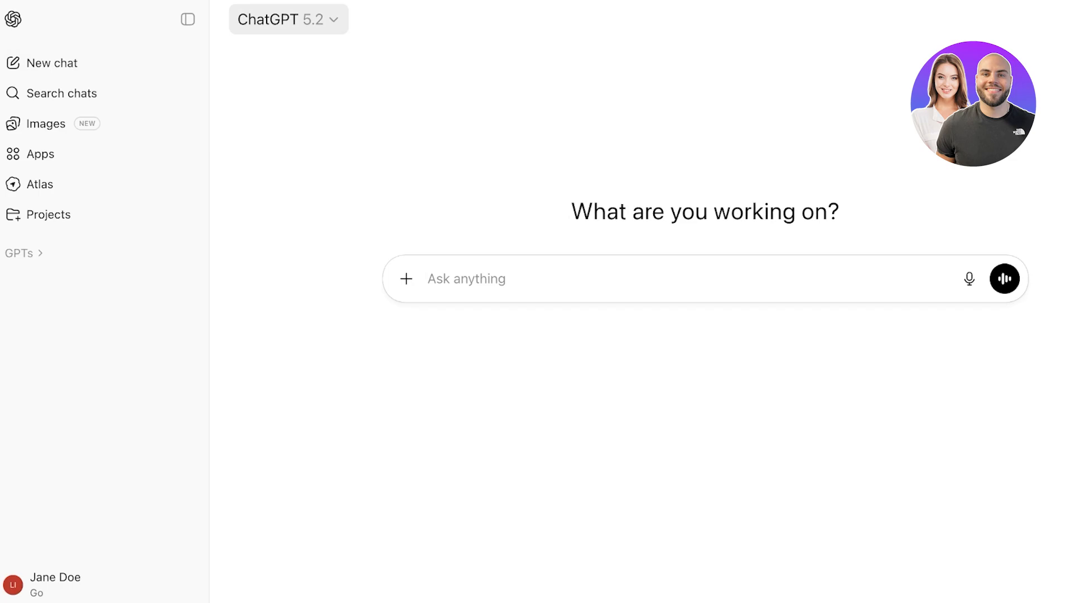
left_click(289, 19)
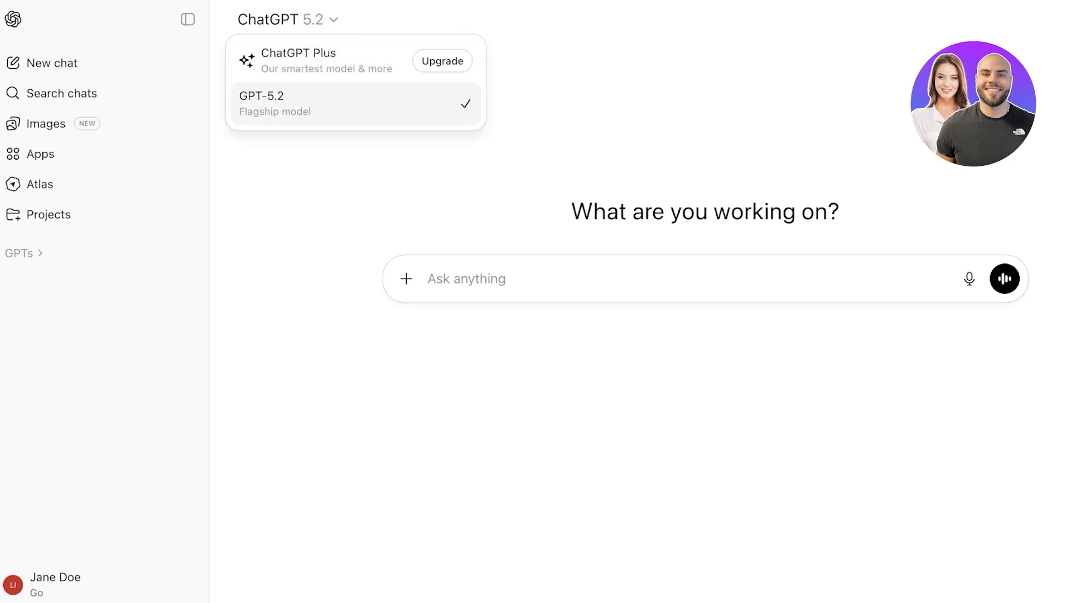
key("Escape")
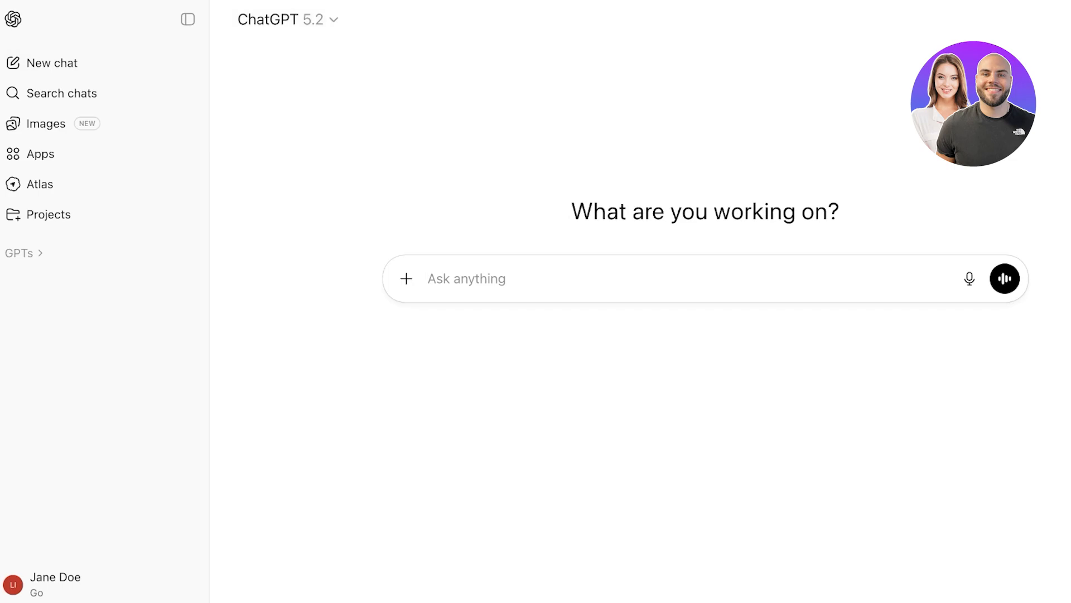
left_click(288, 18)
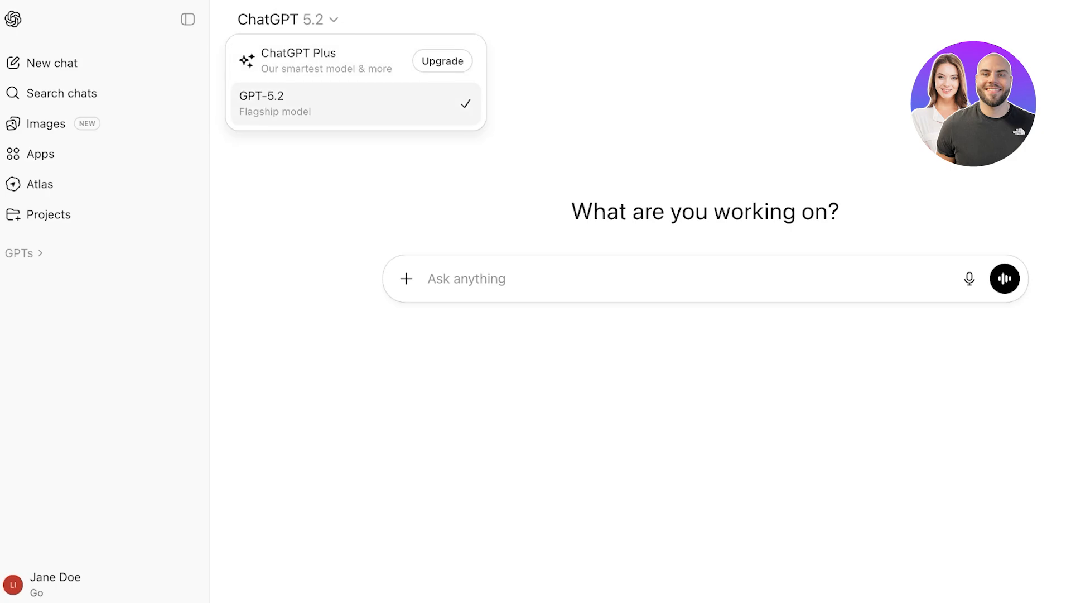
key("Escape")
Look through the attachments and tools offered for the prompt, such as Deep research, Thinking, Study and learn, and Canvas
left_click(407, 278)
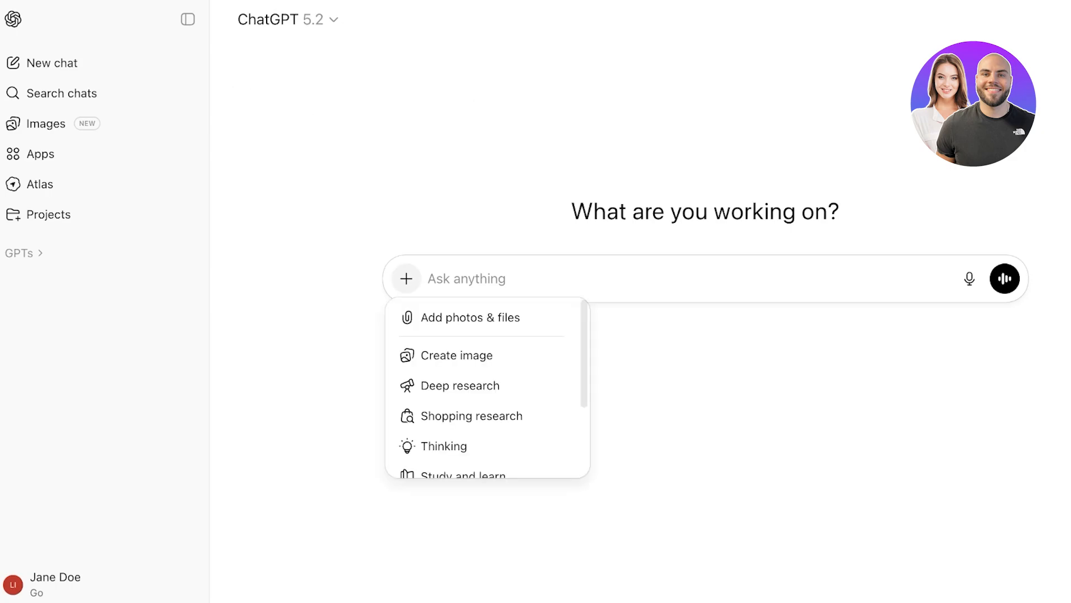
key("Down")
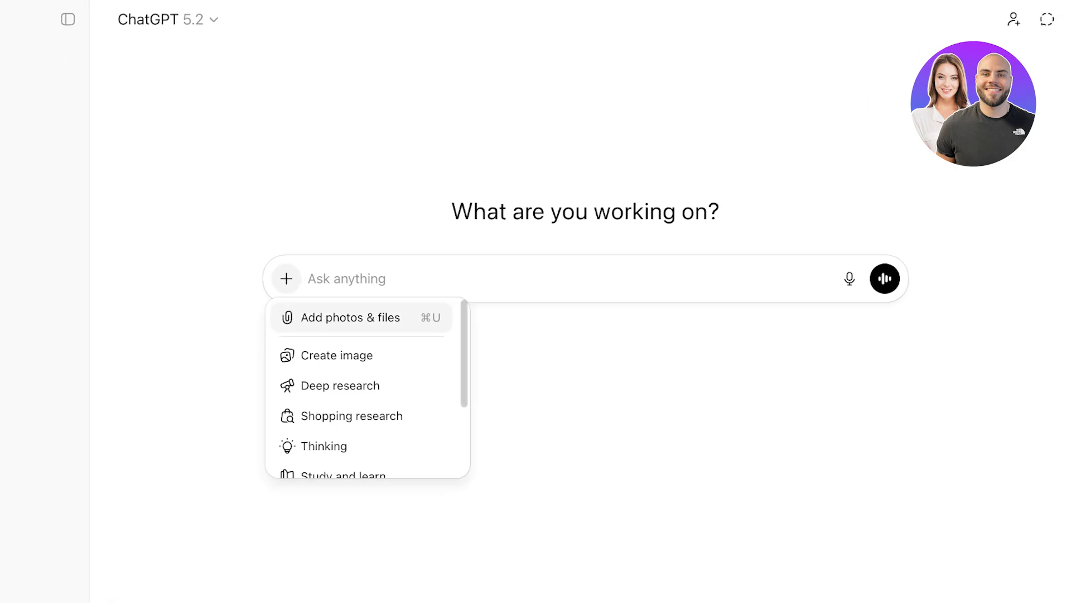
key("Up")
key("Up")
key("Down")
key("Down")
key("Down")
key("Down")
key("Down")
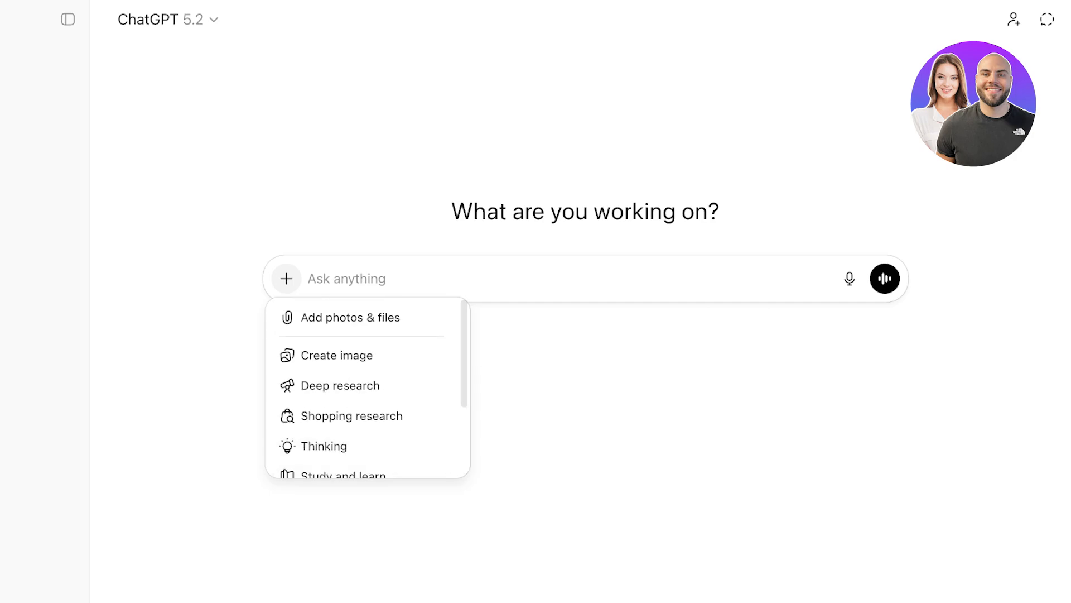
key("Down")
key("Down")
key("Down")
key("Down")
key("Down")
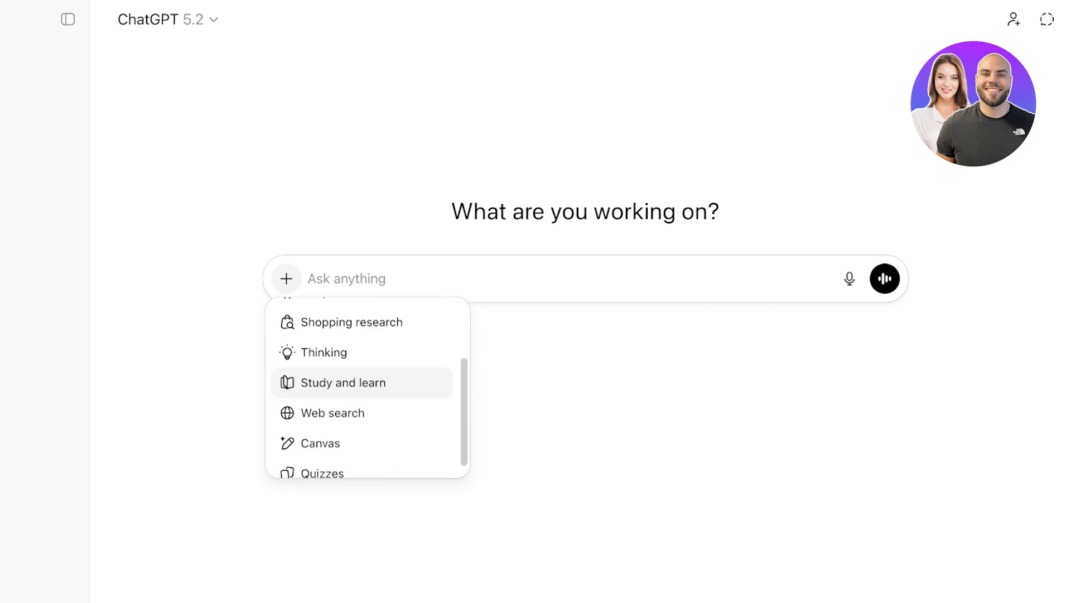
key("Escape")
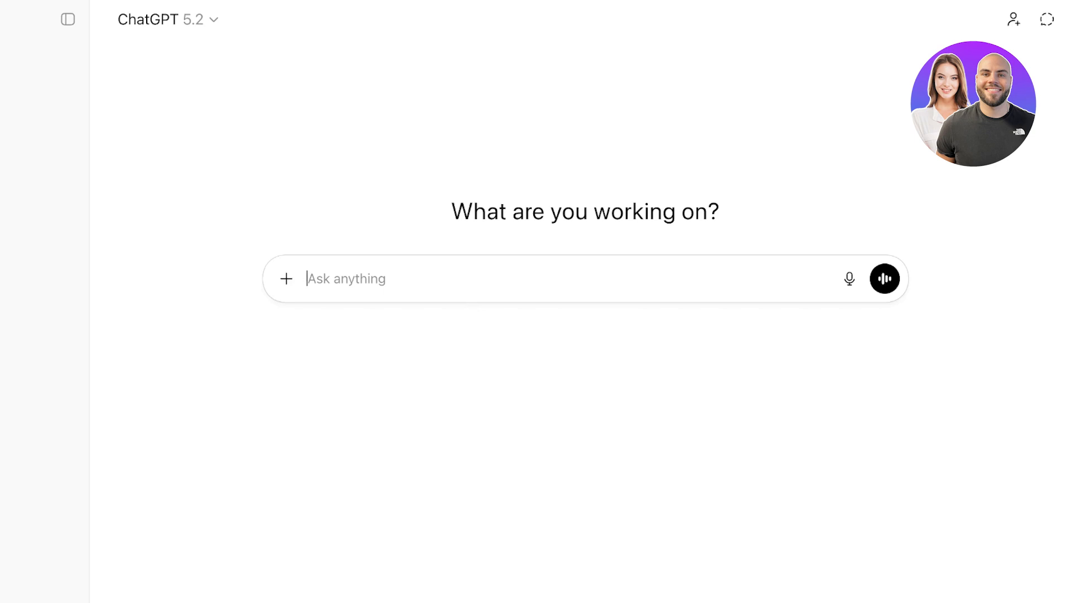
Begin the prompt with "Create a sample excel sheet which can be used to calculate salaries for my employees."
type("Create a")
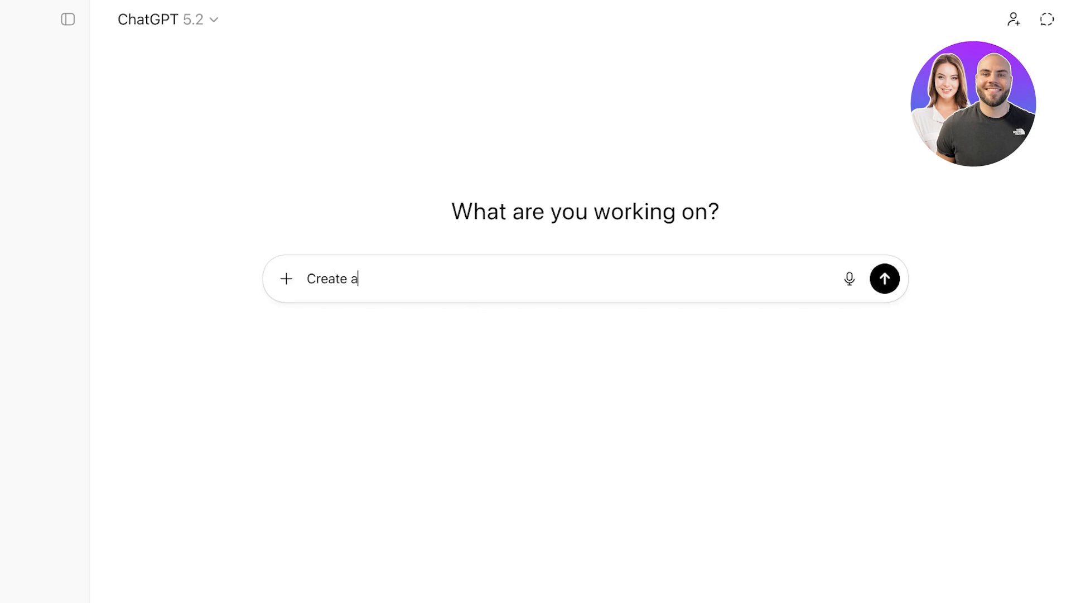
type(" sample excel sheet")
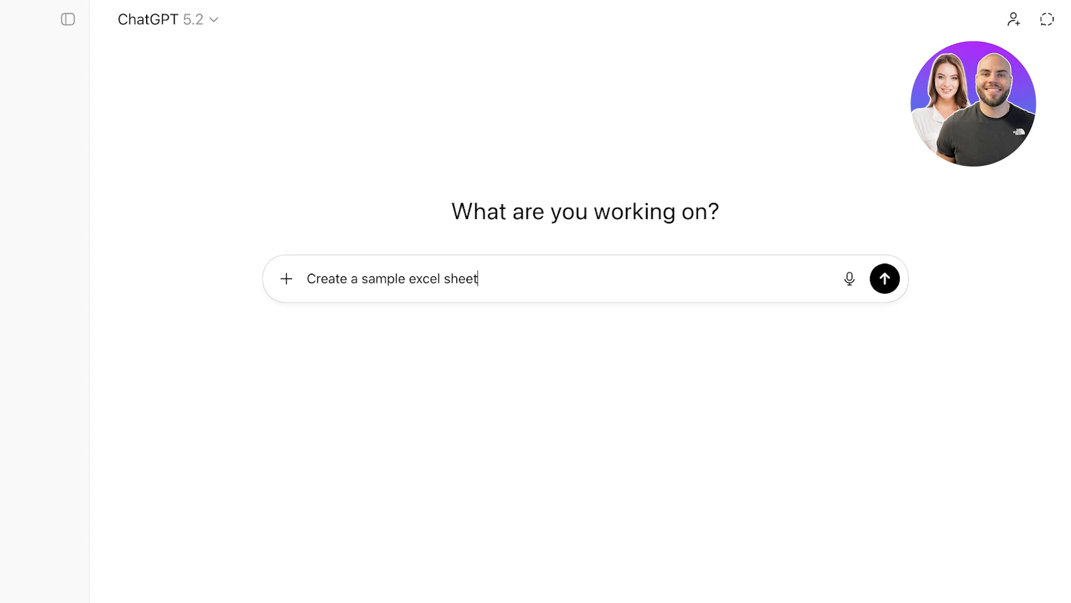
type(" which can be used to calculate ")
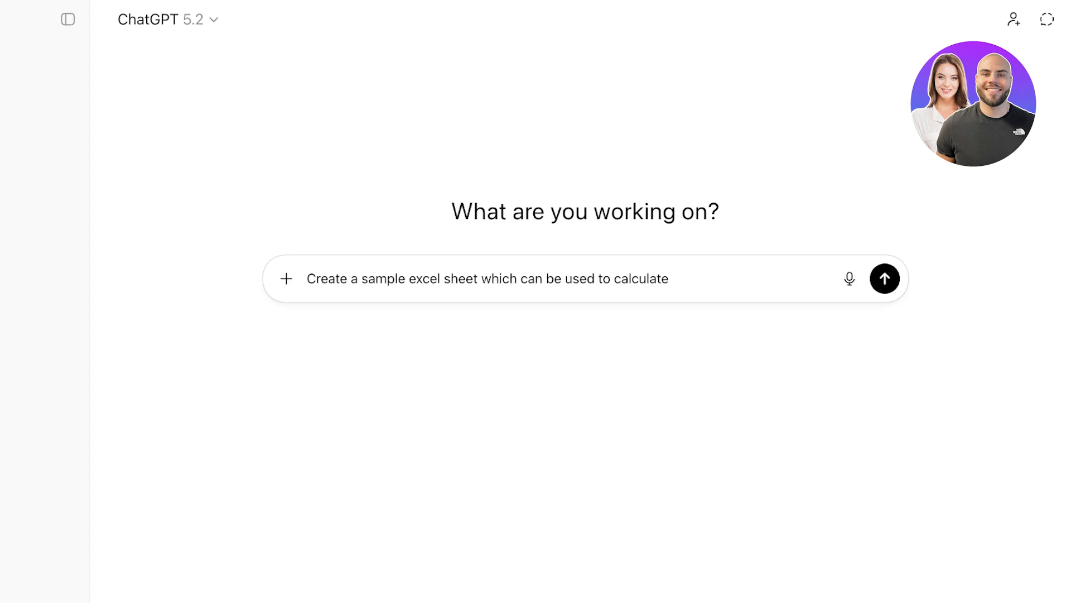
type("salaries for my hour")
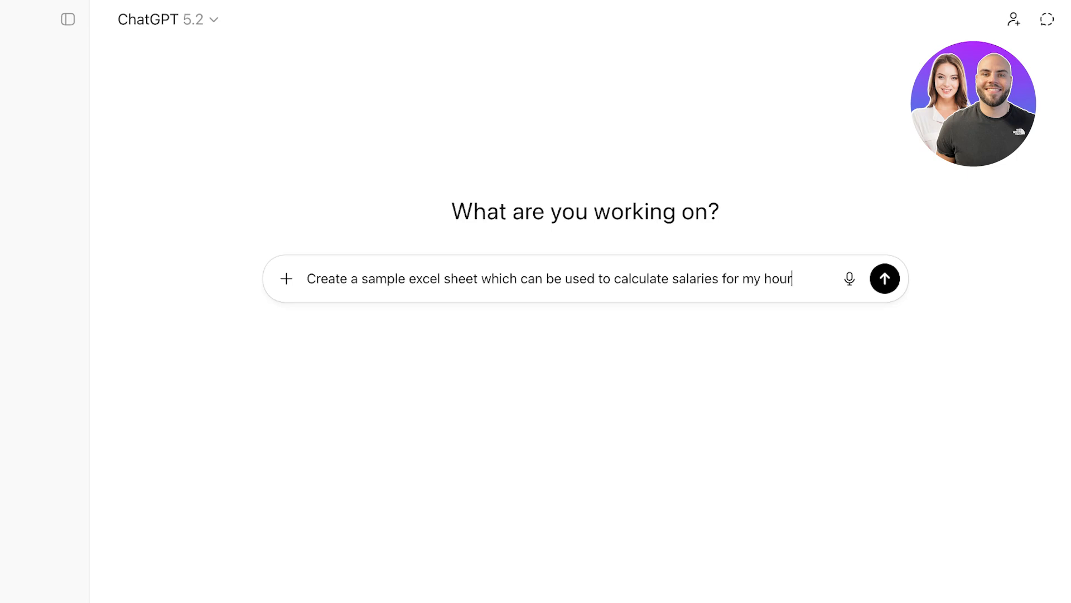
key("BackSpace")
key("BackSpace")
key("BackSpace")
key("BackSpace")
type("employees. My ")
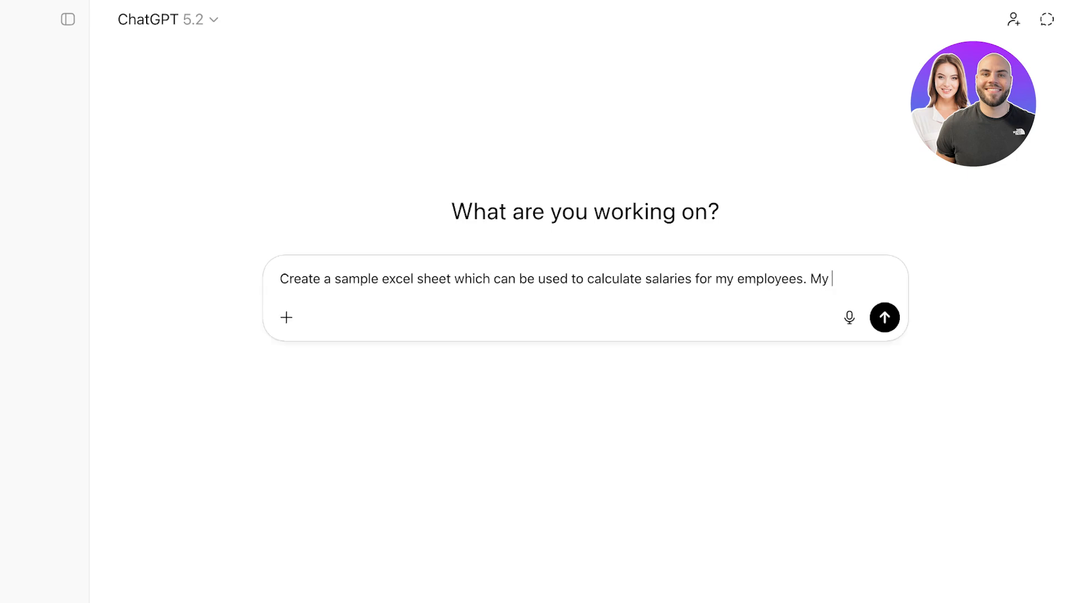
Continue the prompt with "My employees are working on project - to project bases and I want a simple solution to calc. salaries I have 5"
type("employees are ")
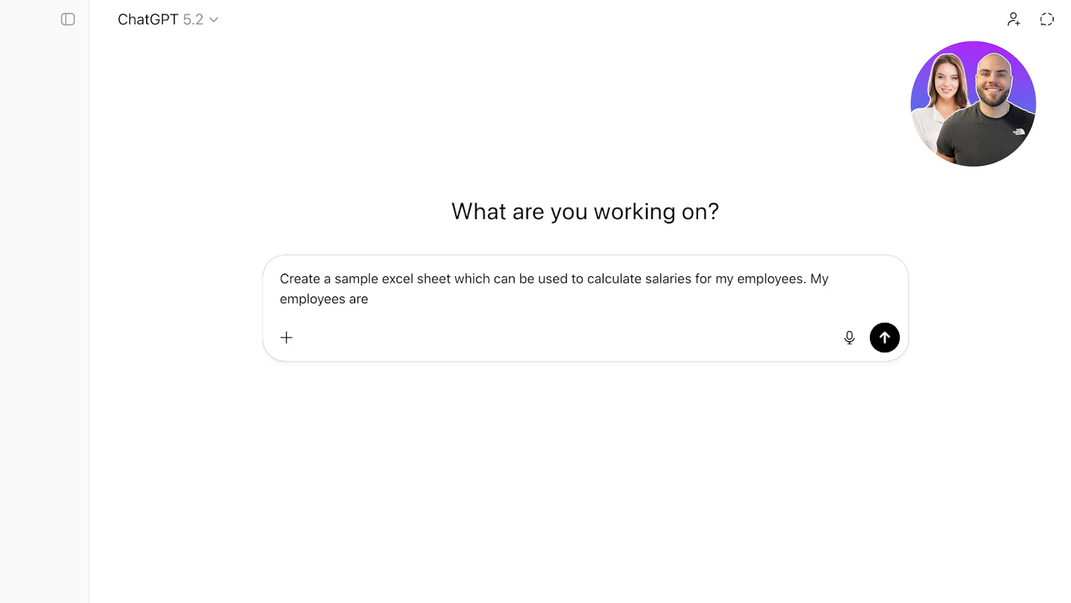
type("working on project -")
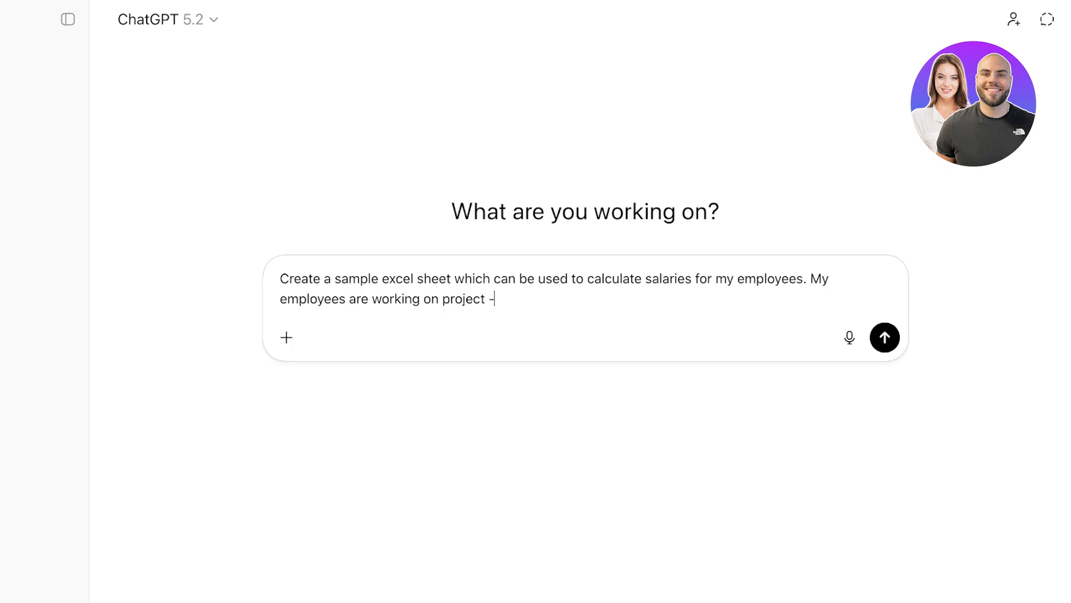
type(" to project base")
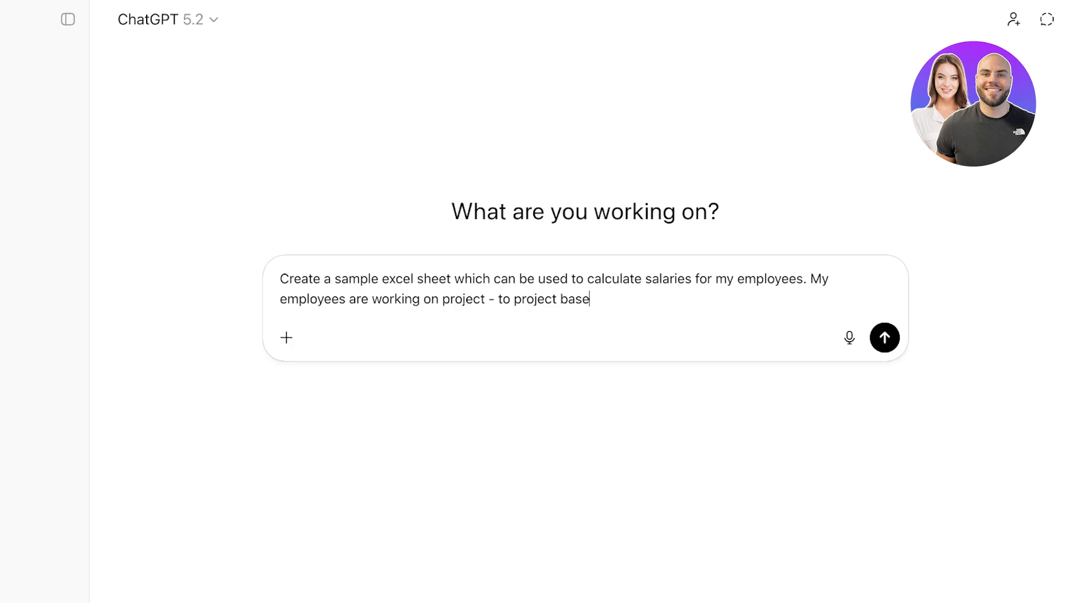
type("s and l want a simple solution ")
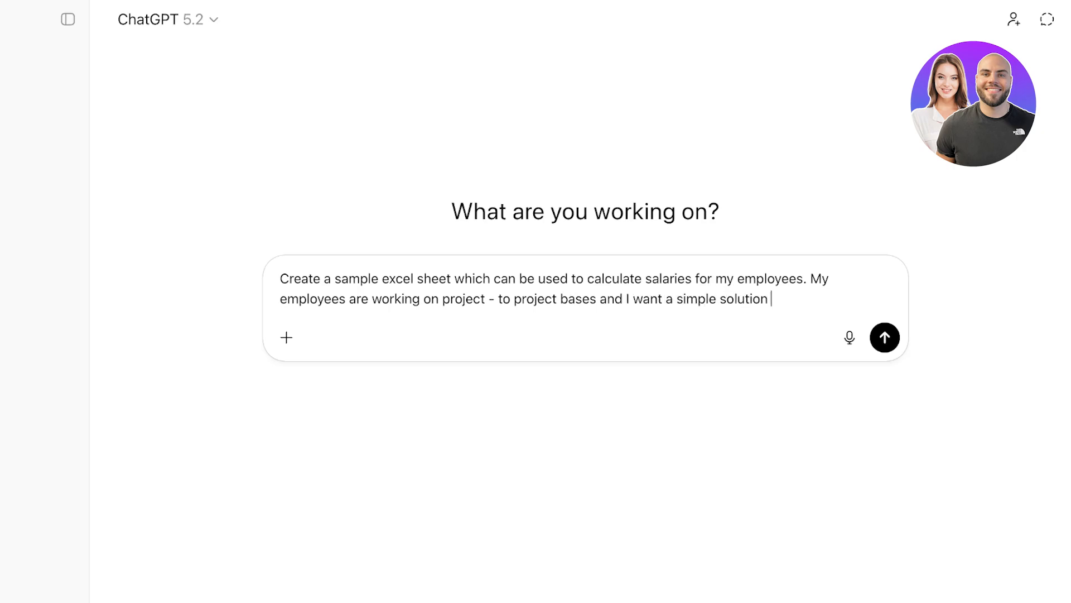
type("to calc. salaries I have 5")
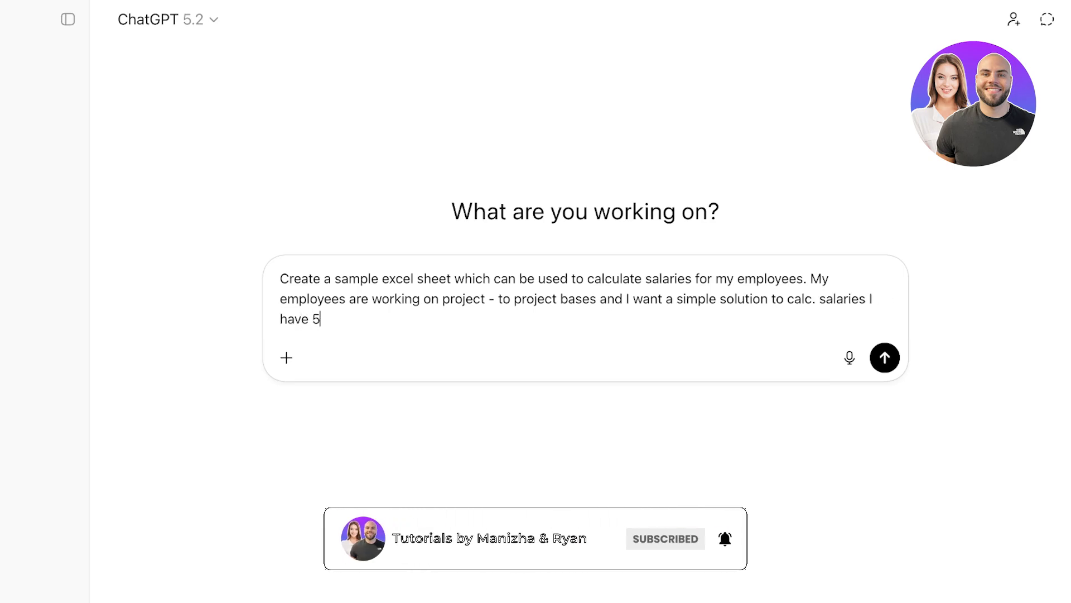
Correct the employee count in the prompt so that it reads "I have 15 employees"
type("empl")
key("BackSpace")
key("BackSpace")
key("BackSpace")
key("BackSpace")
key("BackSpace")
key("BackSpace")
key("BackSpace")
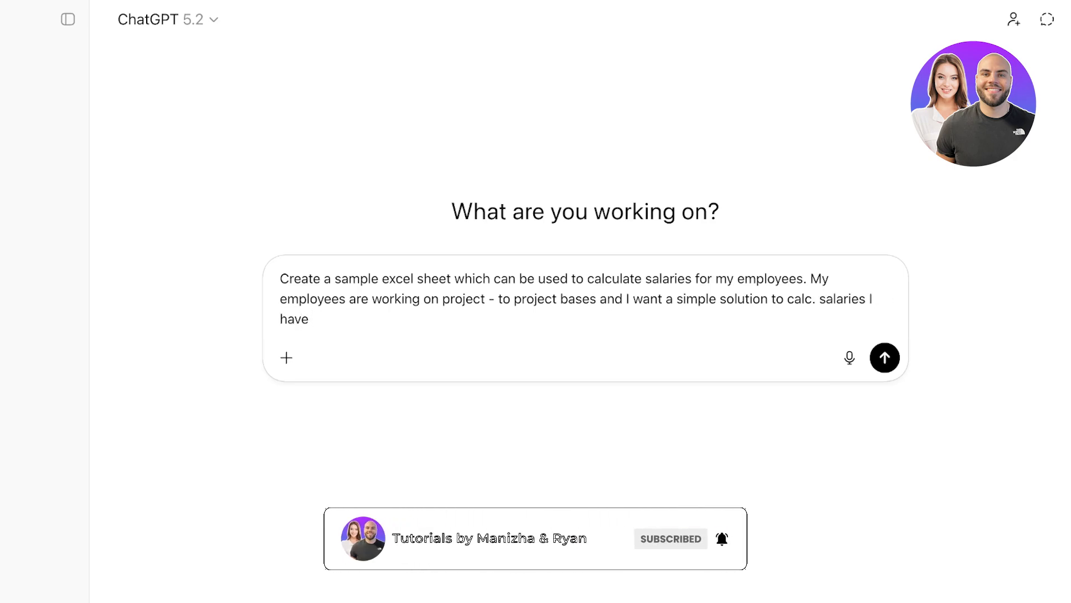
type("1")
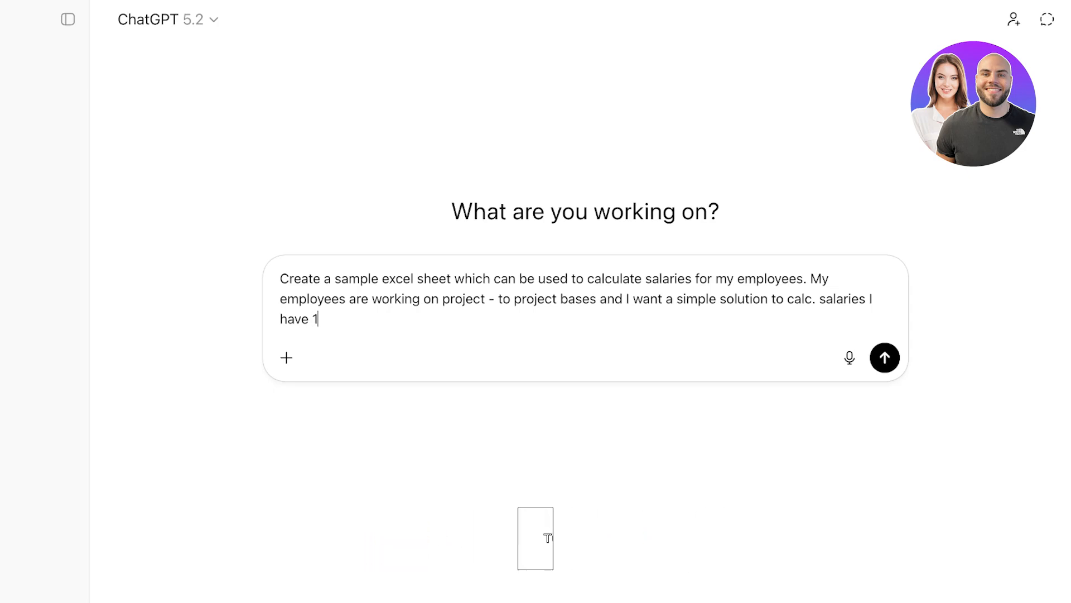
type("5 employees ")
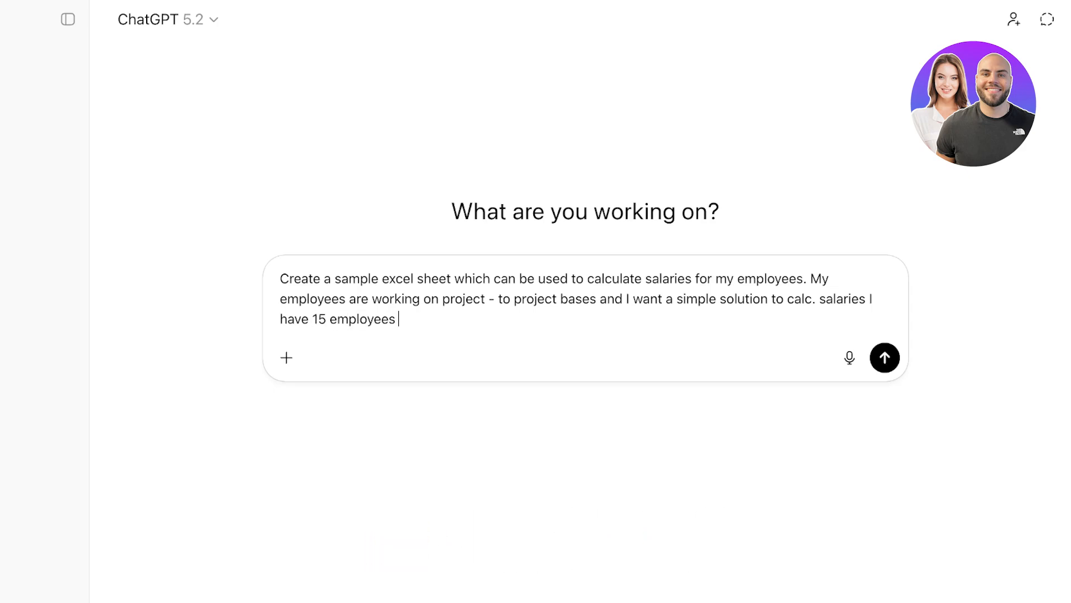
Finish the prompt with "and they get paid monthly based on however many deliverables they provided." and submit it
type("and they get paid monthly b")
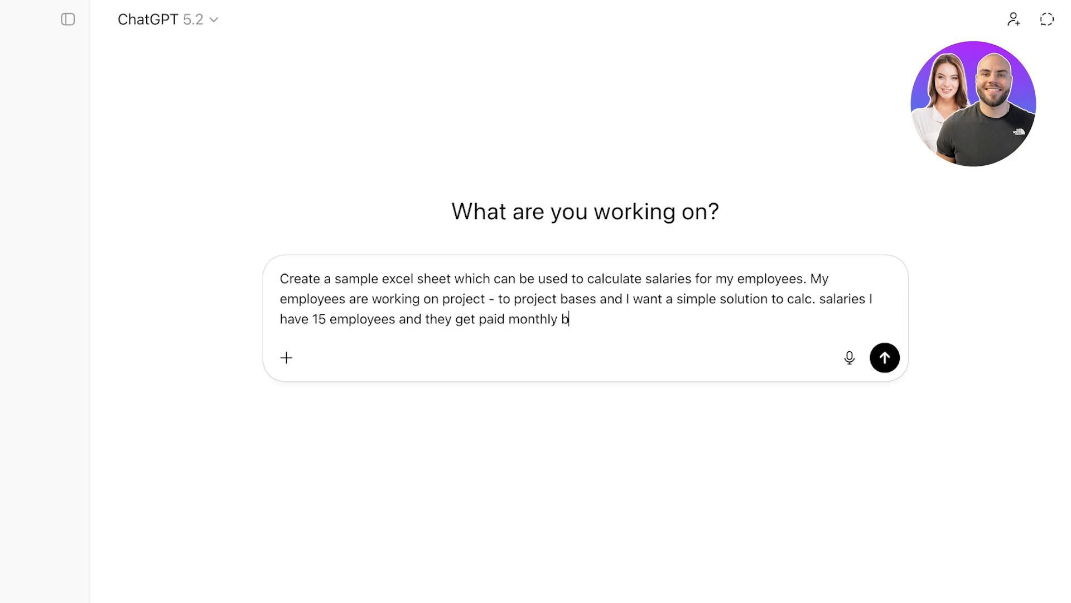
type("ases on however much")
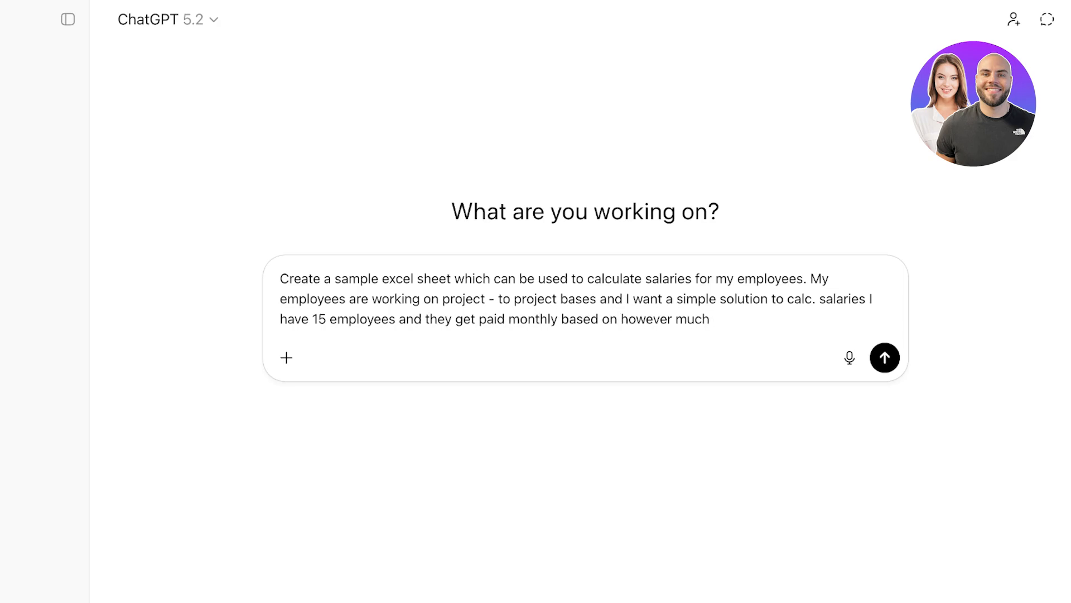
key("BackSpace")
key("BackSpace")
key("BackSpace")
key("BackSpace")
key("BackSpace")
type("many deliverables they provided.")
key("Return")
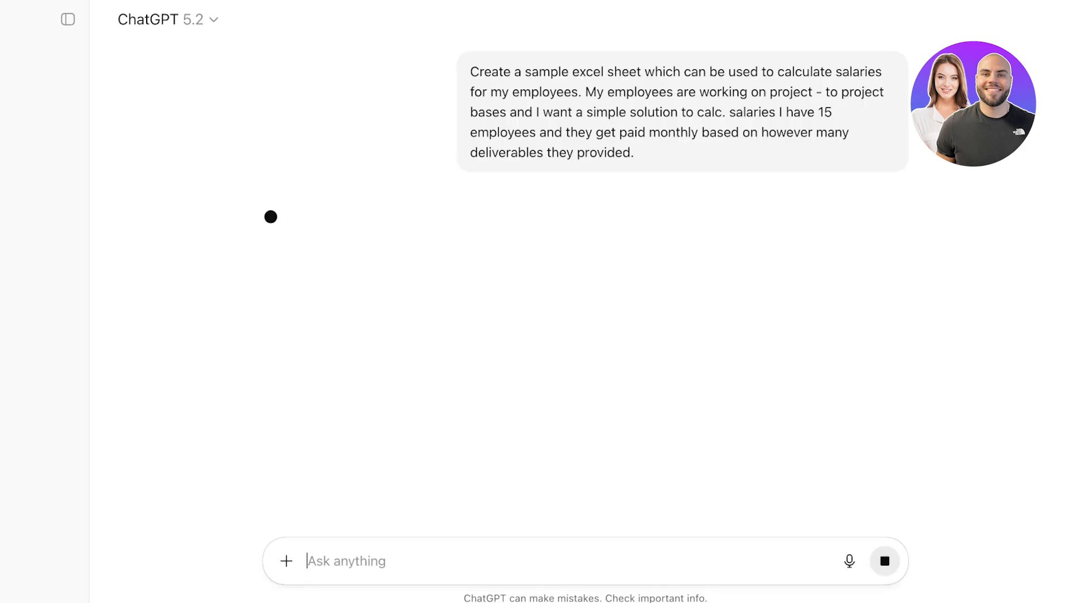
Review the submitted prompt against the beginning of the generated Monthly Salary Calculator template and its column structure
triple_click(677, 112)
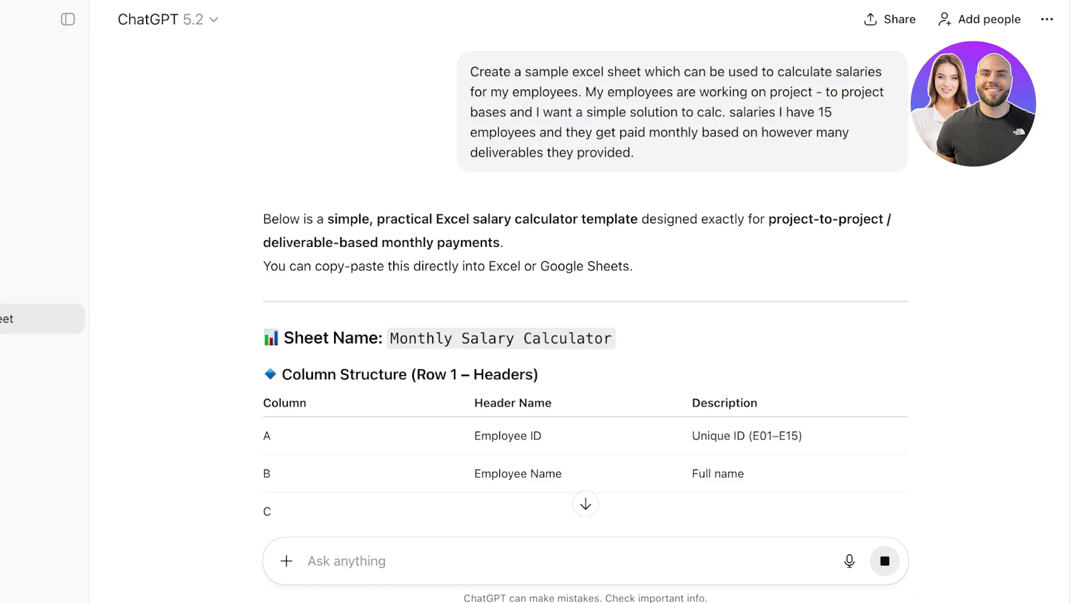
scroll(585, 167, "down", 4)
scroll(586, 168, "up", 4)
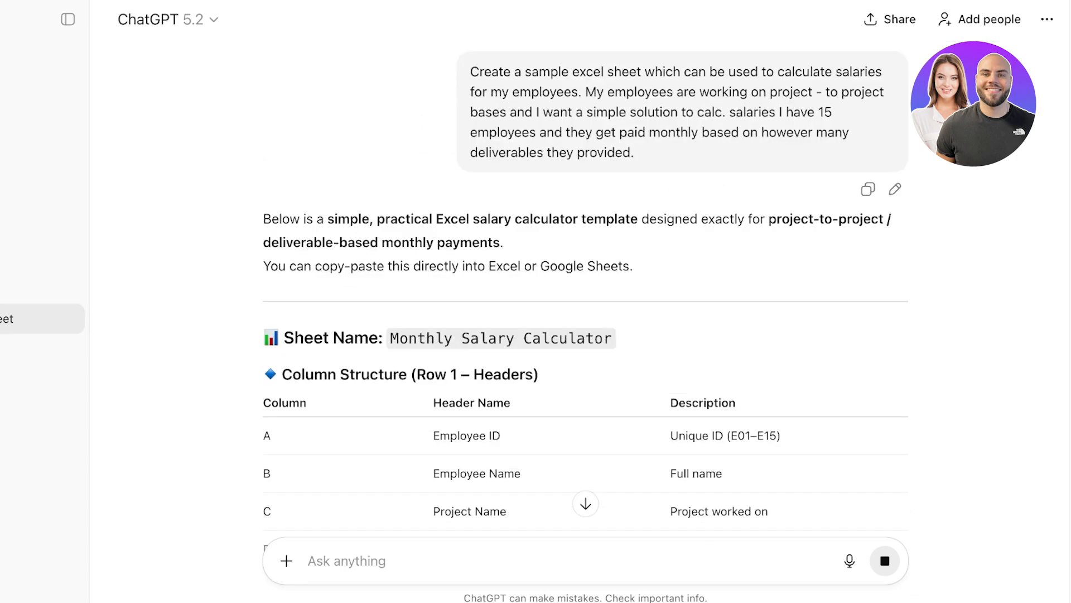
left_click_drag(634, 152, 478, 72)
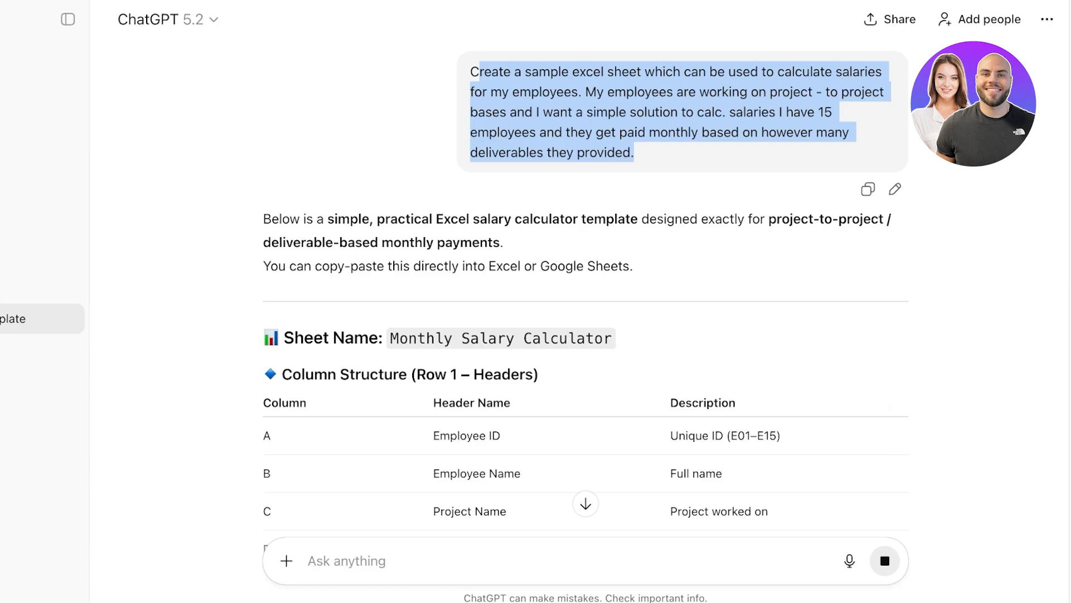
scroll(586, 296, "down", 7)
scroll(585, 295, "up", 7)
left_click(402, 240)
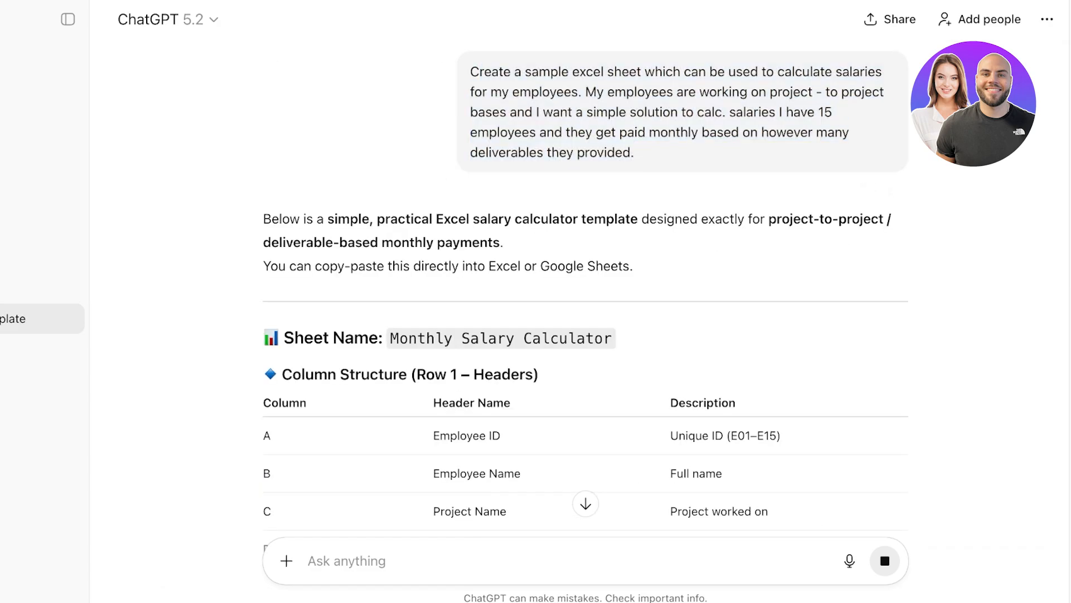
Examine the sample data table across all its columns and the Gross Pay and Net Salary formulas in the generated template
scroll(585, 295, "down", 13)
scroll(585, 301, "right", 6)
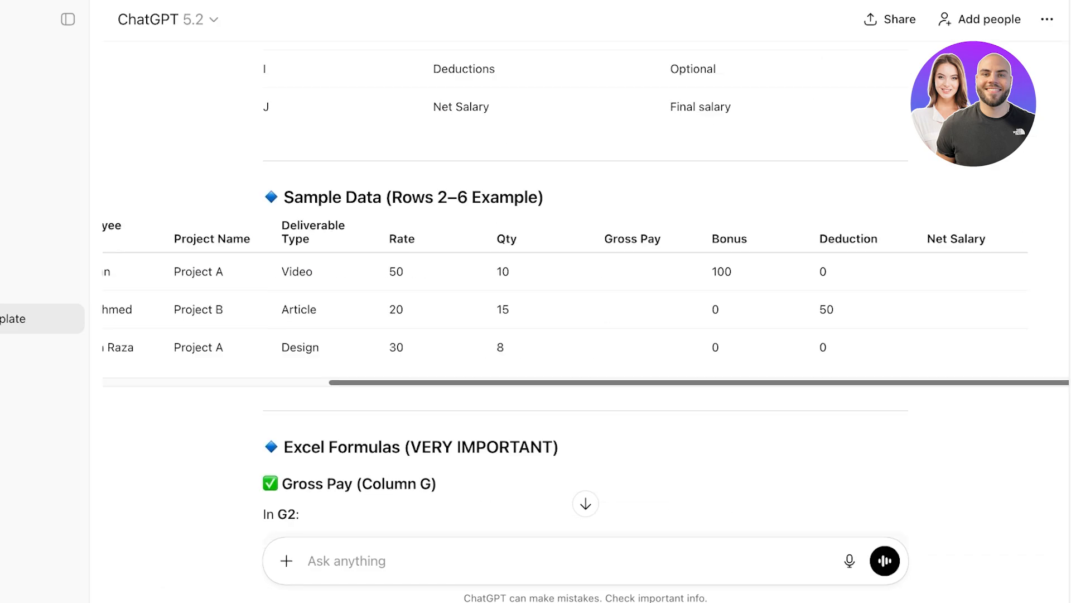
scroll(586, 296, "up", 15)
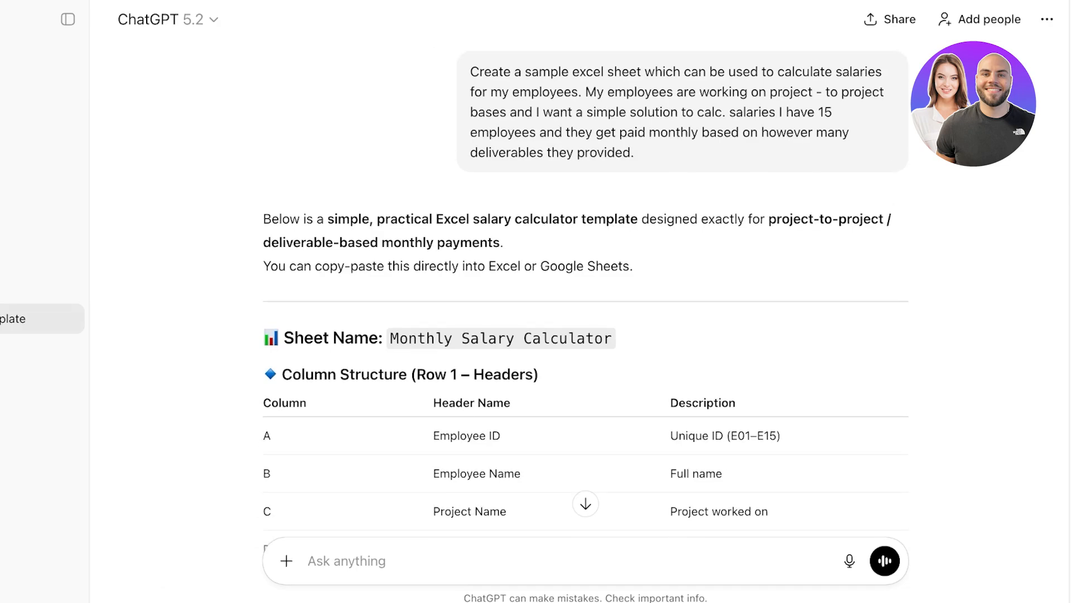
scroll(585, 296, "down", 18)
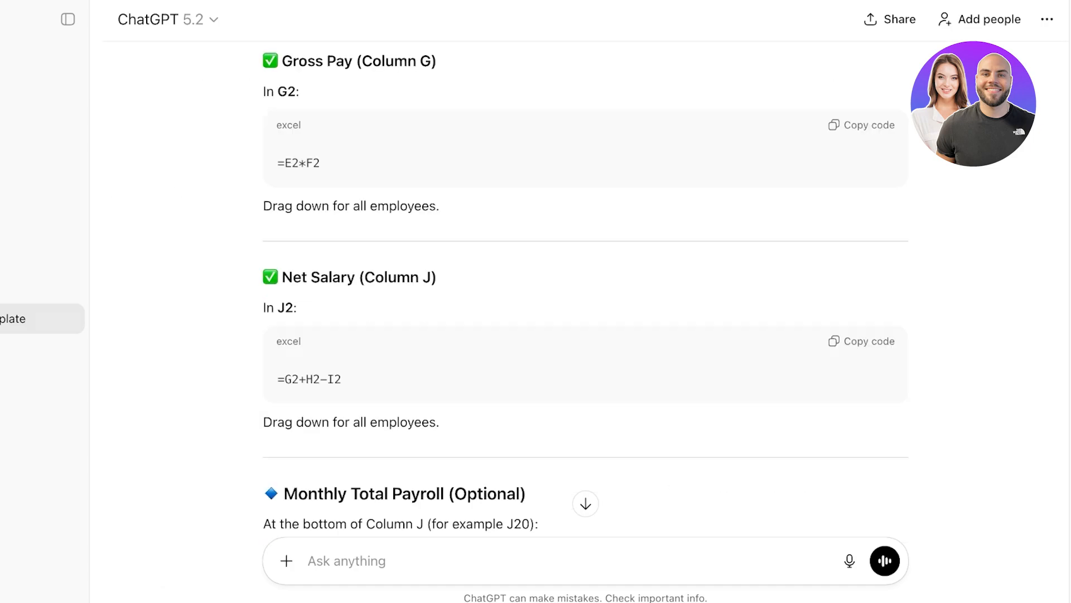
scroll(586, 296, "up", 5)
scroll(581, 301, "left", 5)
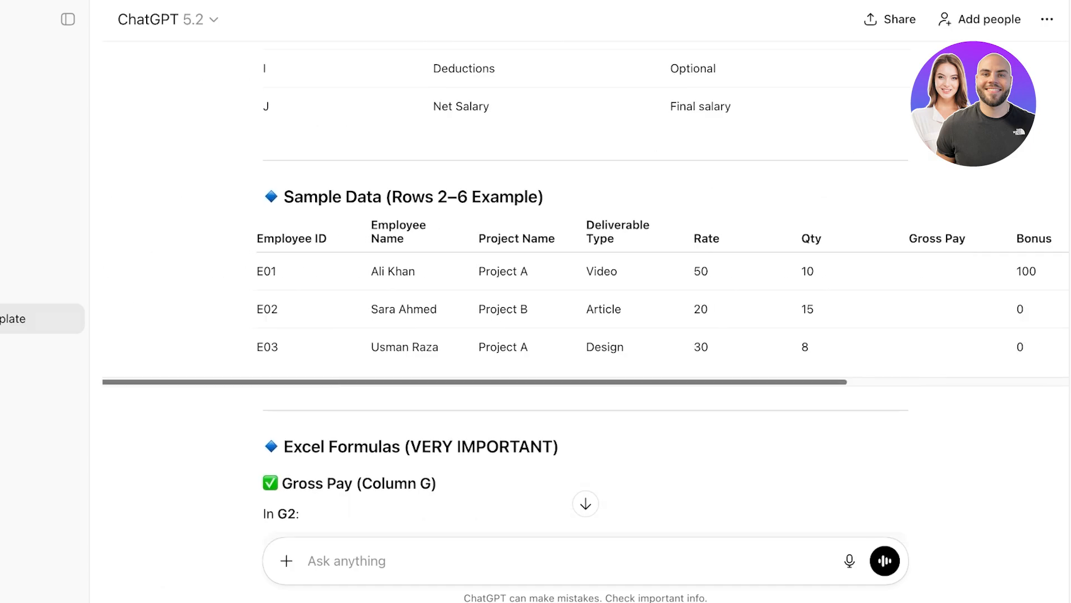
scroll(580, 302, "right", 5)
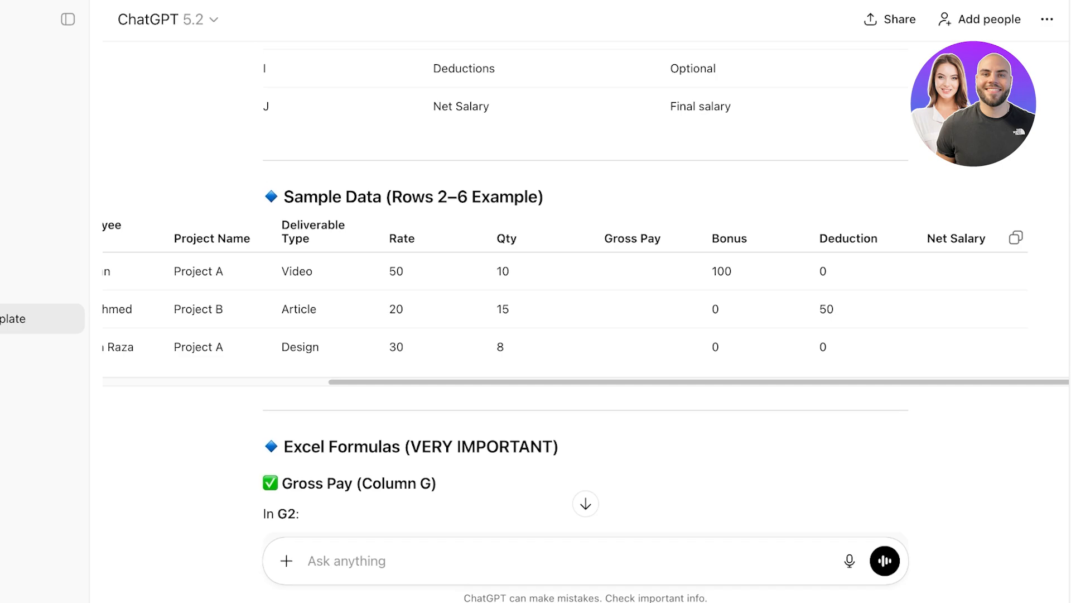
Review the template's column structure headers and descriptions and compare them with the sample data rows
scroll(586, 278, "up", 6)
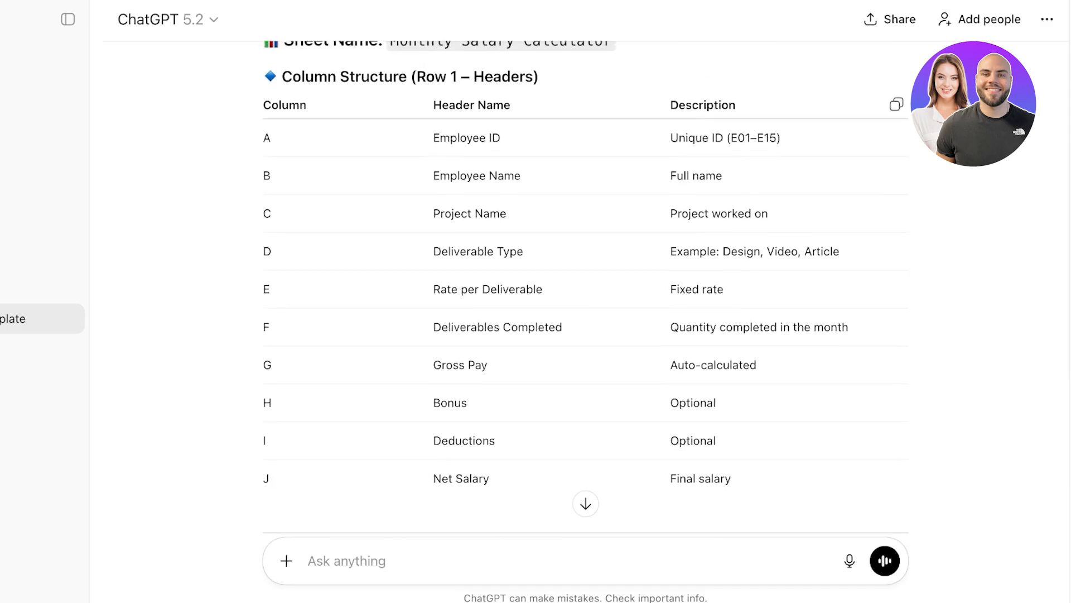
left_click_drag(370, 76, 538, 78)
left_click(401, 106)
scroll(585, 279, "down", 6)
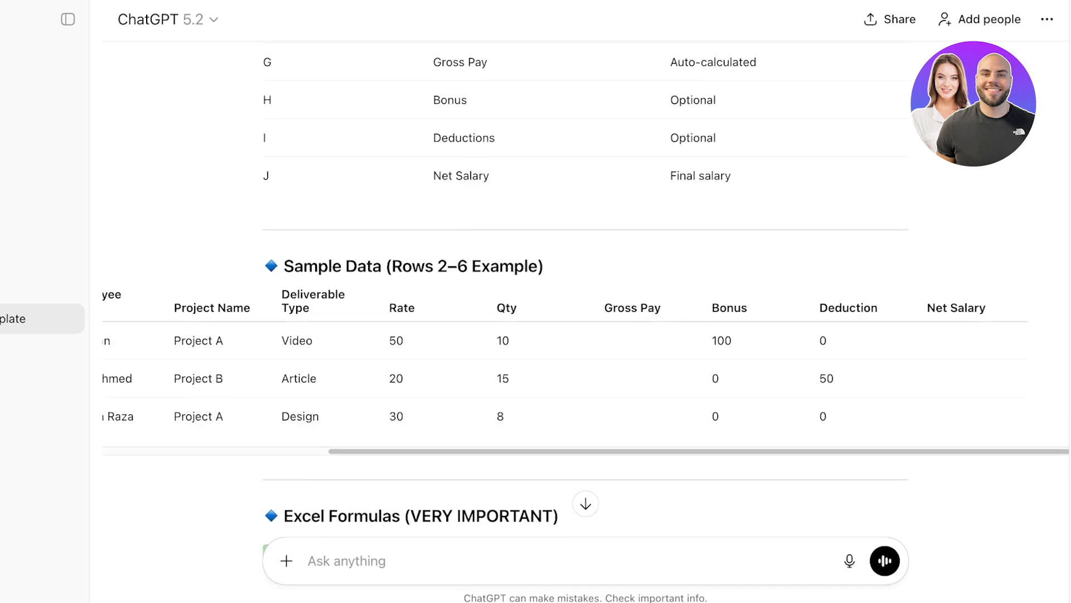
scroll(586, 279, "up", 8)
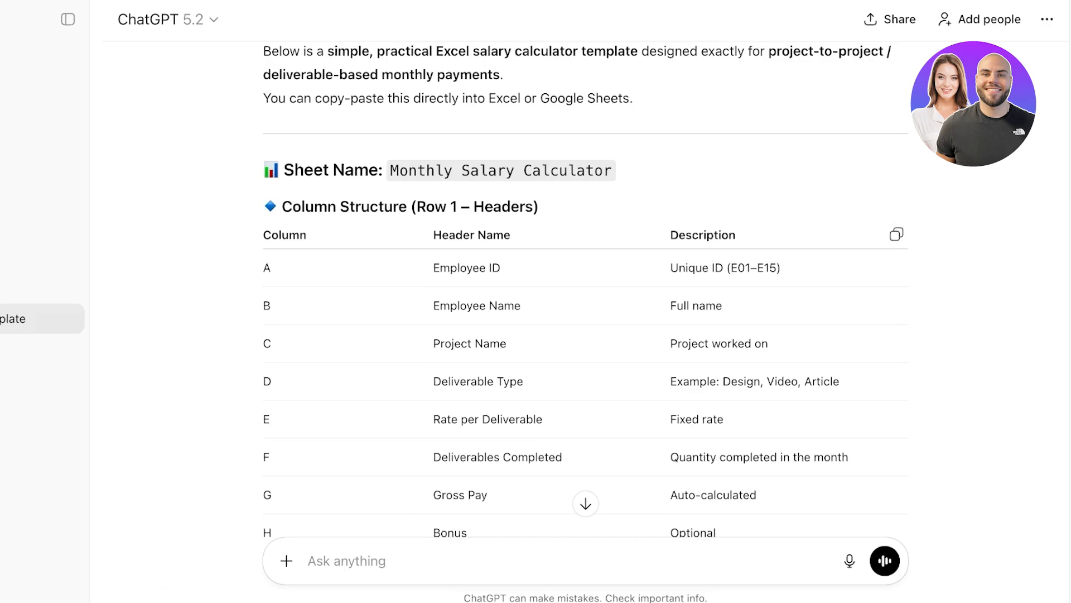
scroll(585, 279, "down", 2)
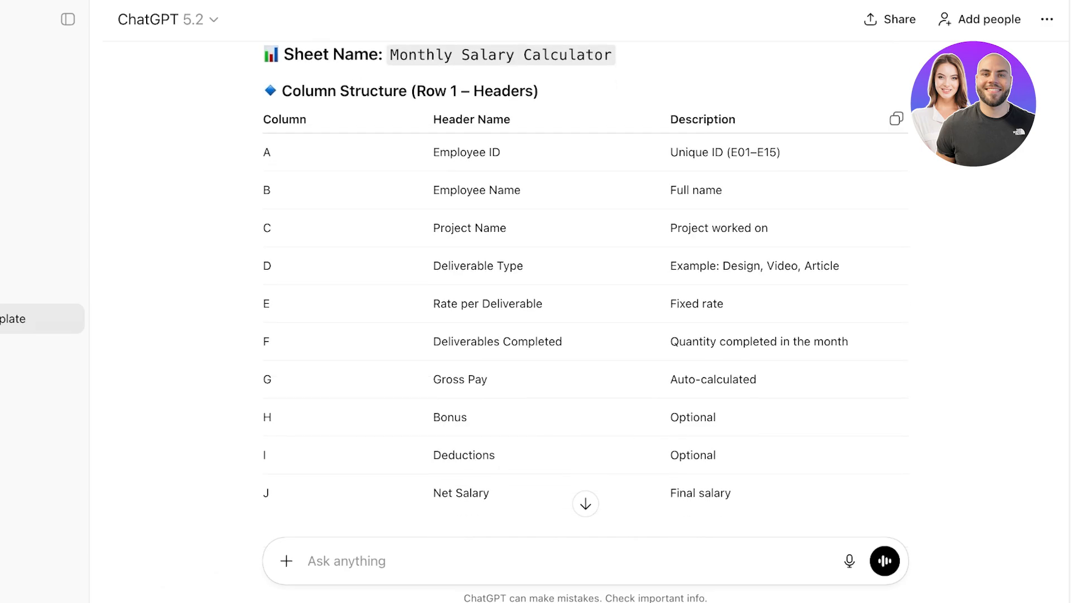
scroll(585, 279, "down", 8)
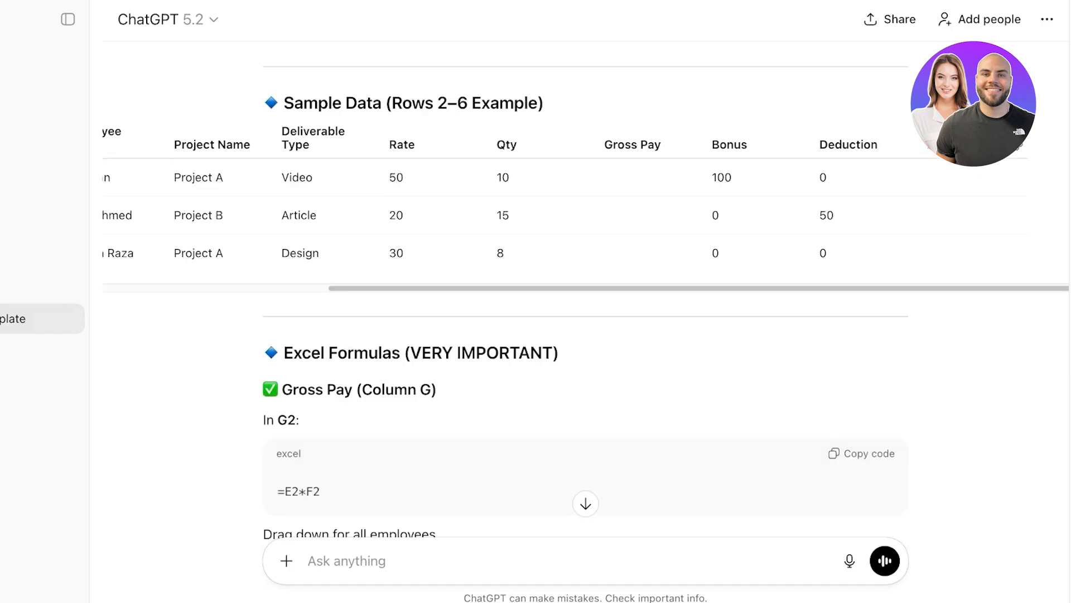
Check the Excel formulas for Gross Pay and Net Salary against the sample data and the column definitions
scroll(586, 212, "left", 6)
scroll(586, 335, "down", 4)
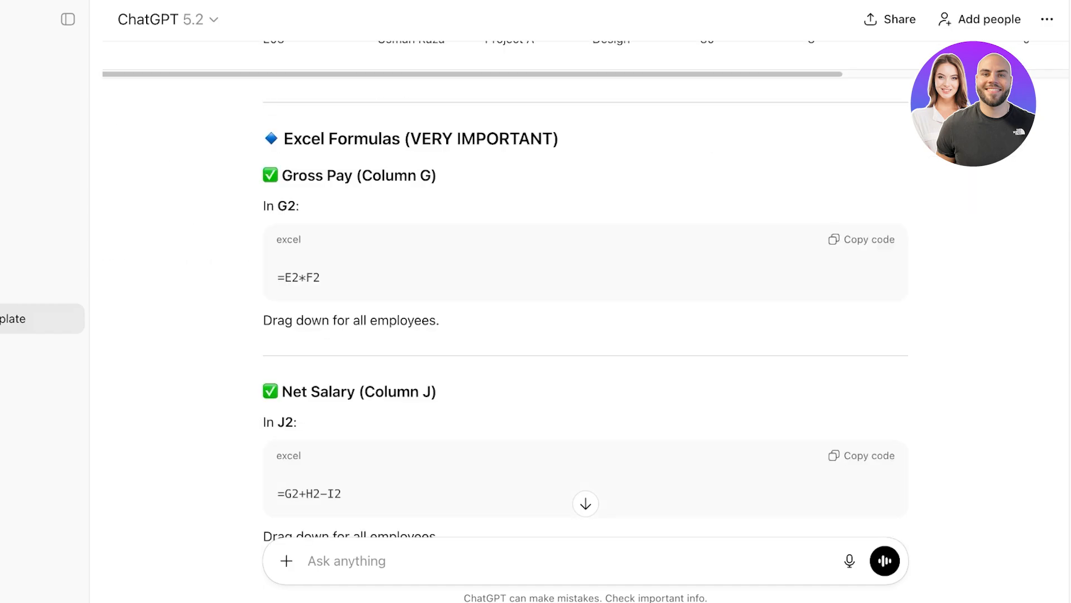
scroll(586, 279, "up", 3)
scroll(586, 212, "right", 5)
scroll(586, 279, "up", 8)
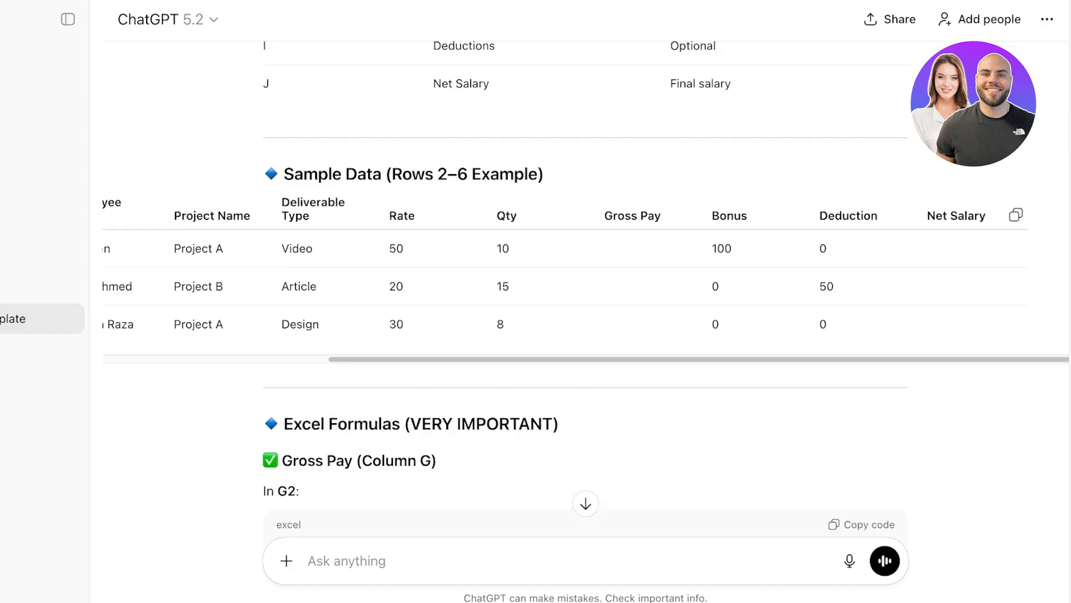
scroll(586, 279, "down", 3)
scroll(586, 279, "up", 4)
scroll(586, 279, "down", 1)
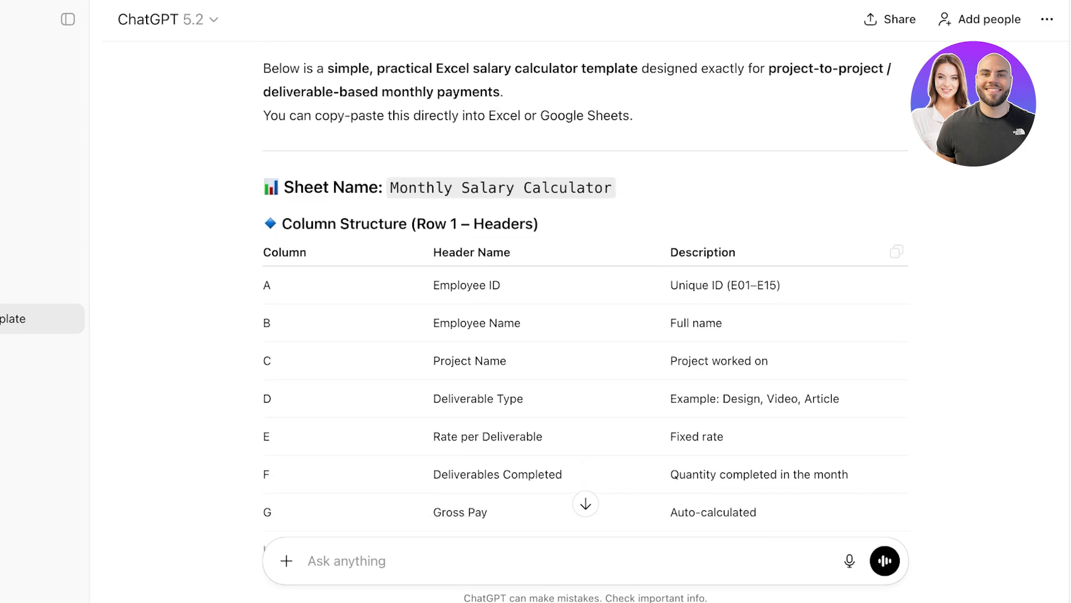
scroll(586, 279, "down", 10)
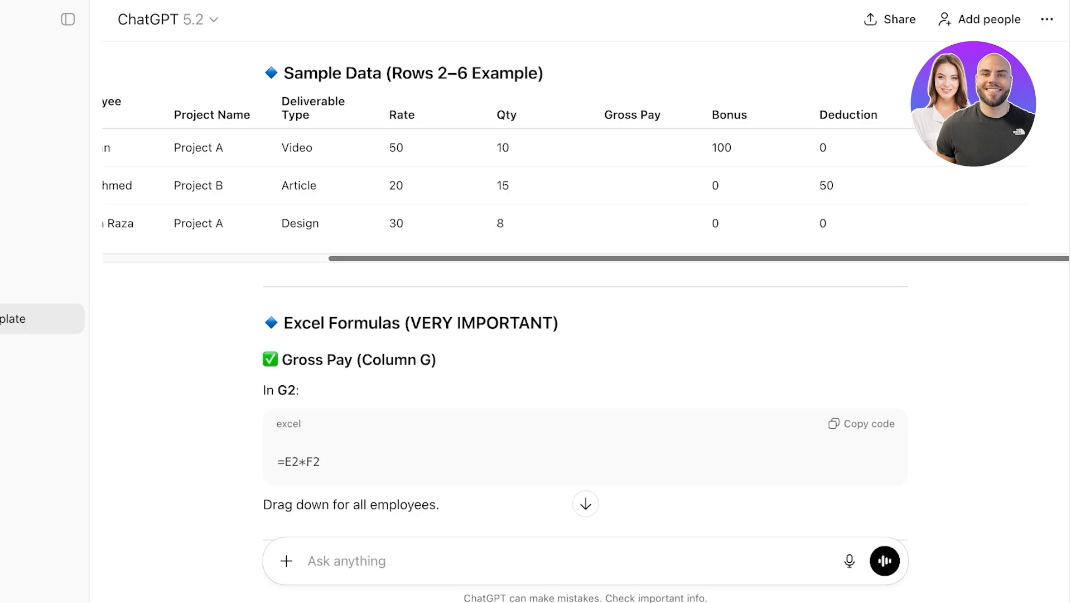
Read the end of the response, focusing on the offer to create a ready-to-download Excel (.xlsx) file
scroll(586, 184, "left", 5)
scroll(586, 278, "down", 7)
scroll(586, 279, "down", 15)
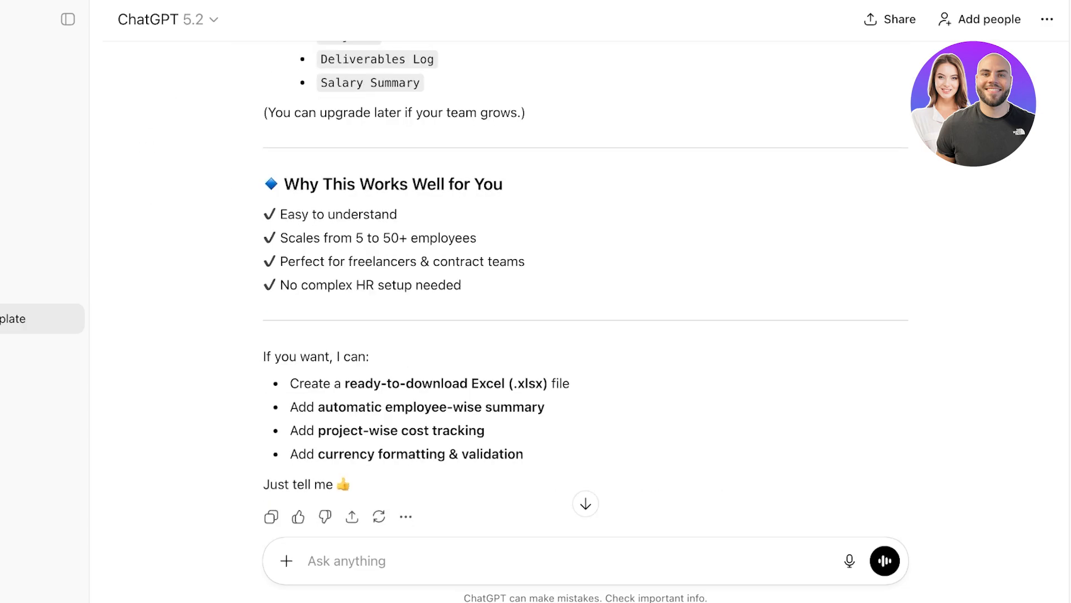
scroll(585, 279, "down", 1)
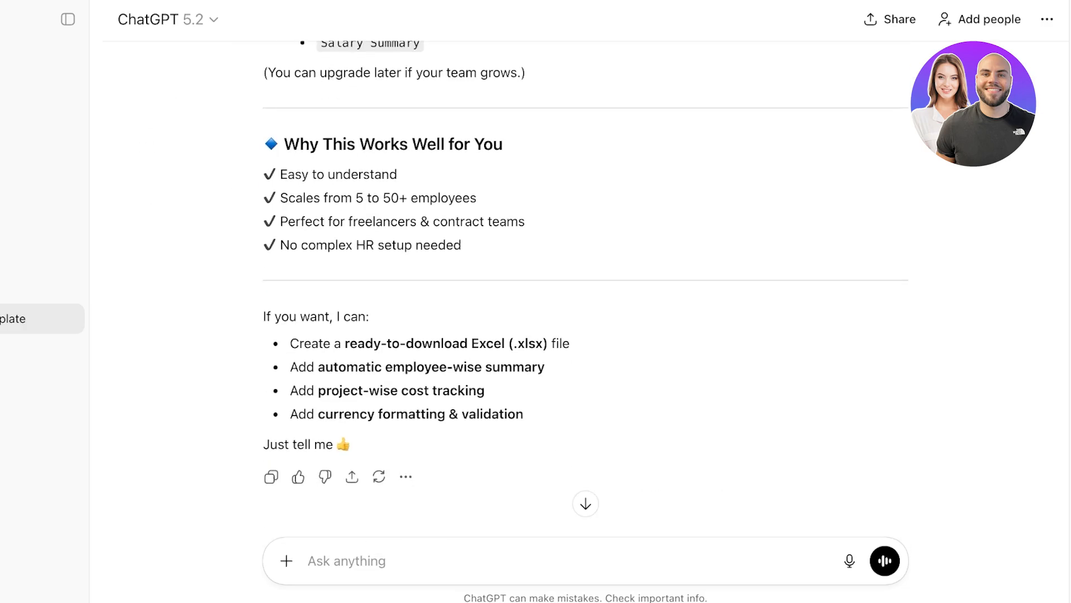
left_click_drag(289, 343, 562, 343)
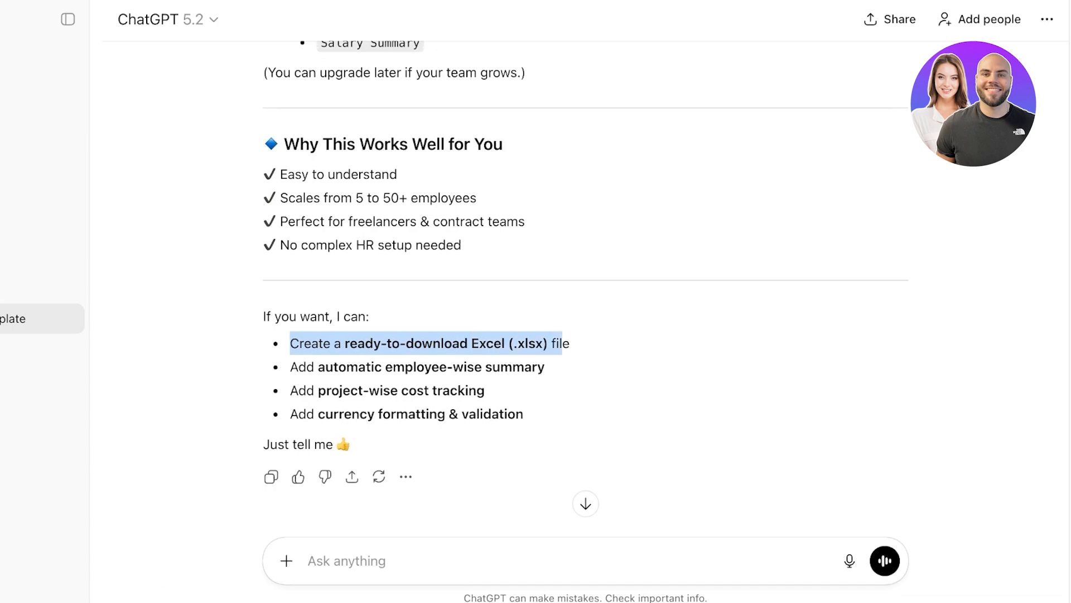
left_click(562, 344)
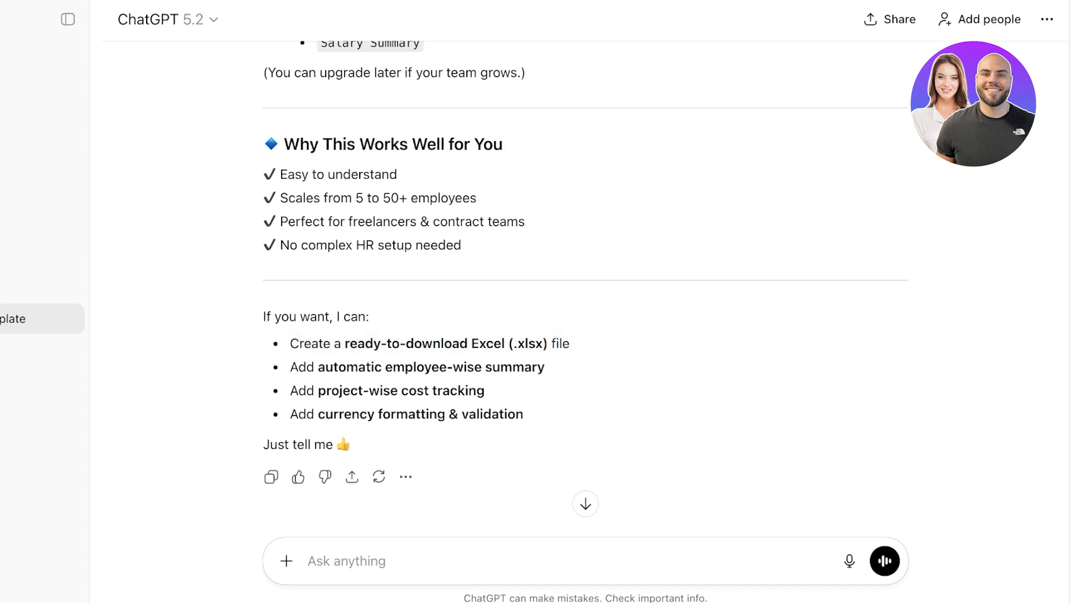
scroll(585, 343, "down", 1)
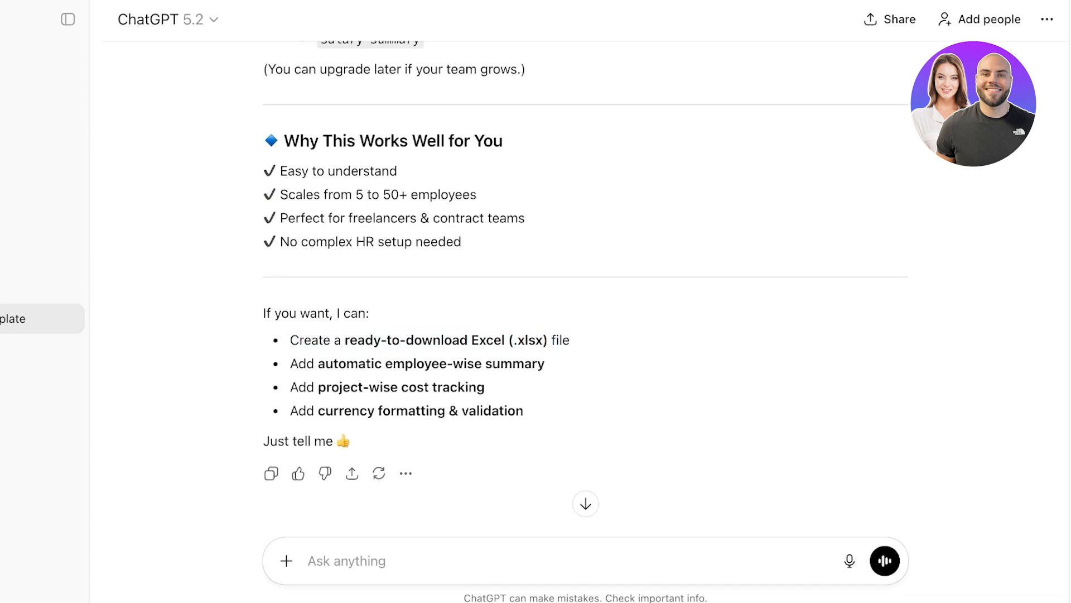
Submit a follow-up prompt beginning "create a complete" that asks for the salary calculator as an Excel file
type("crea")
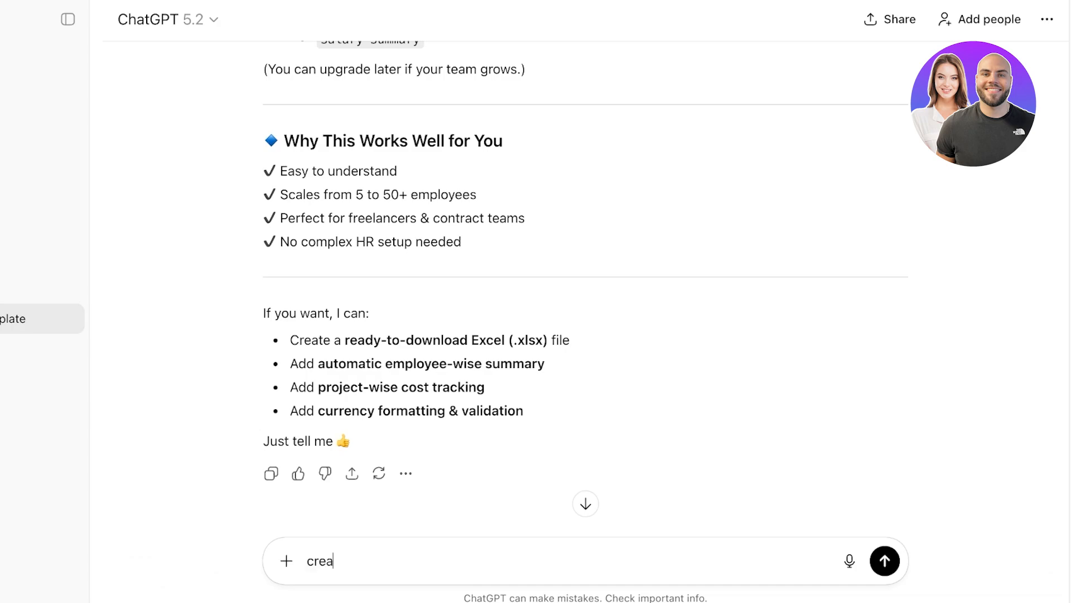
type("te a complete down")
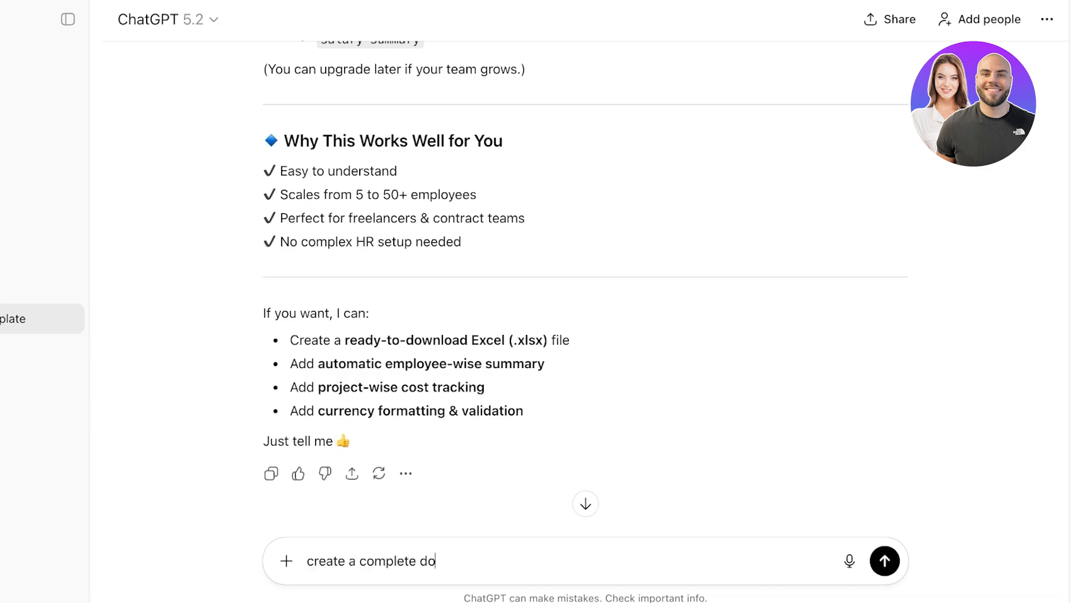
key("BackSpace")
key("BackSpace")
key("BackSpace")
key("BackSpace")
type("ex")
key("Return")
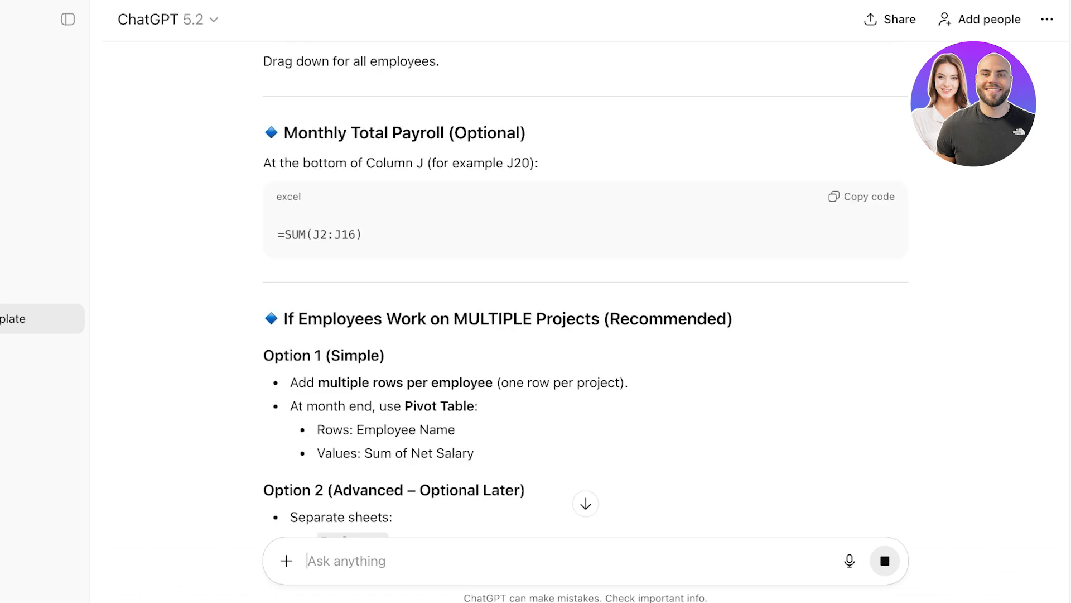
Look back over the Monthly Salary Calculator's column structure and payroll sections, and return to the response in progress
scroll(580, 279, "up", 10)
scroll(580, 279, "up", 5)
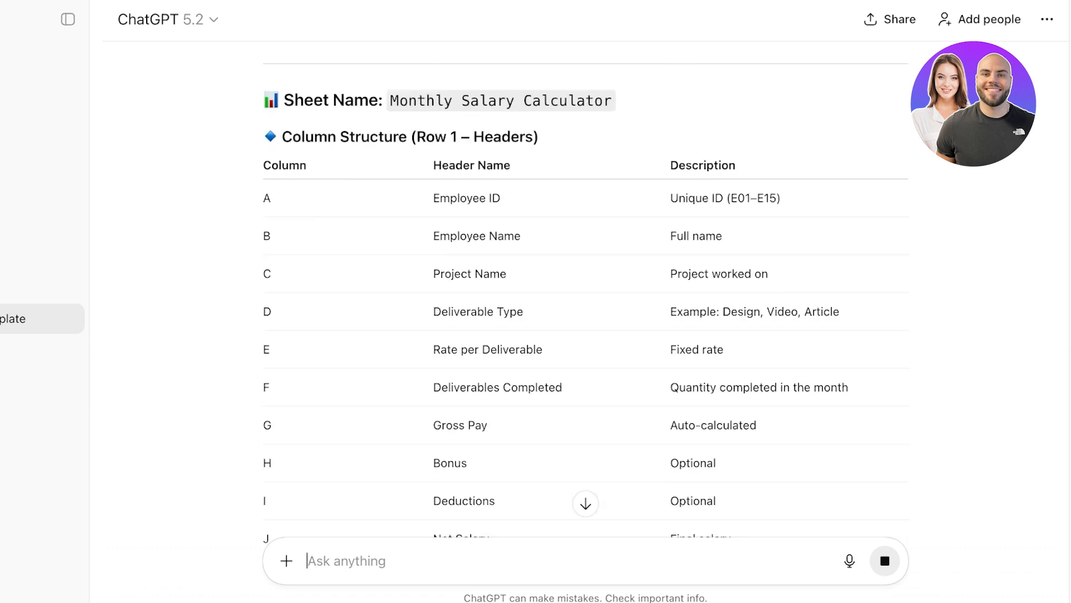
scroll(580, 279, "down", 15)
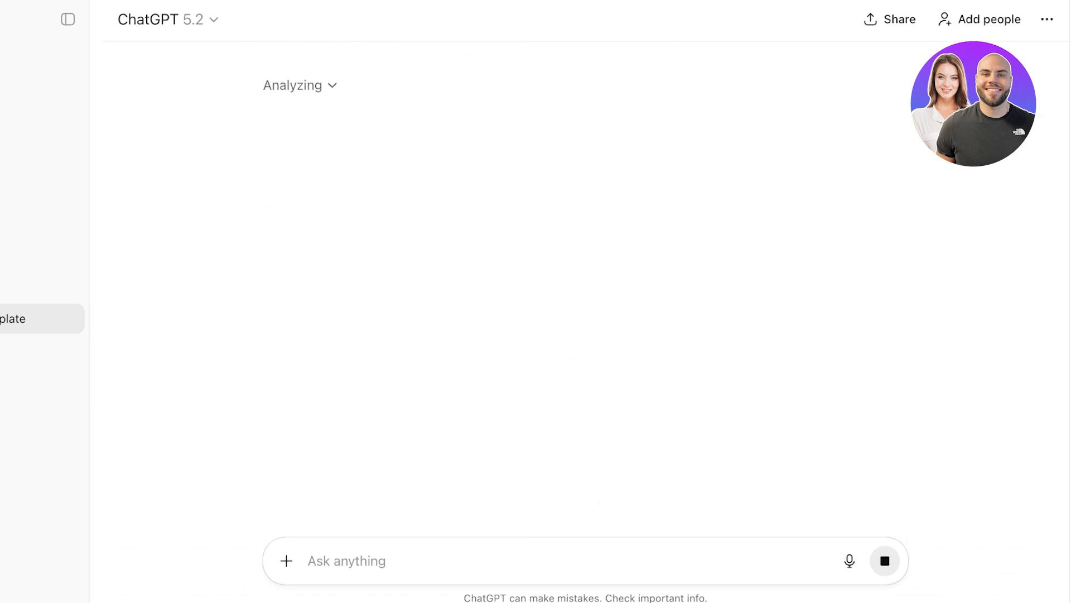
left_click(286, 561)
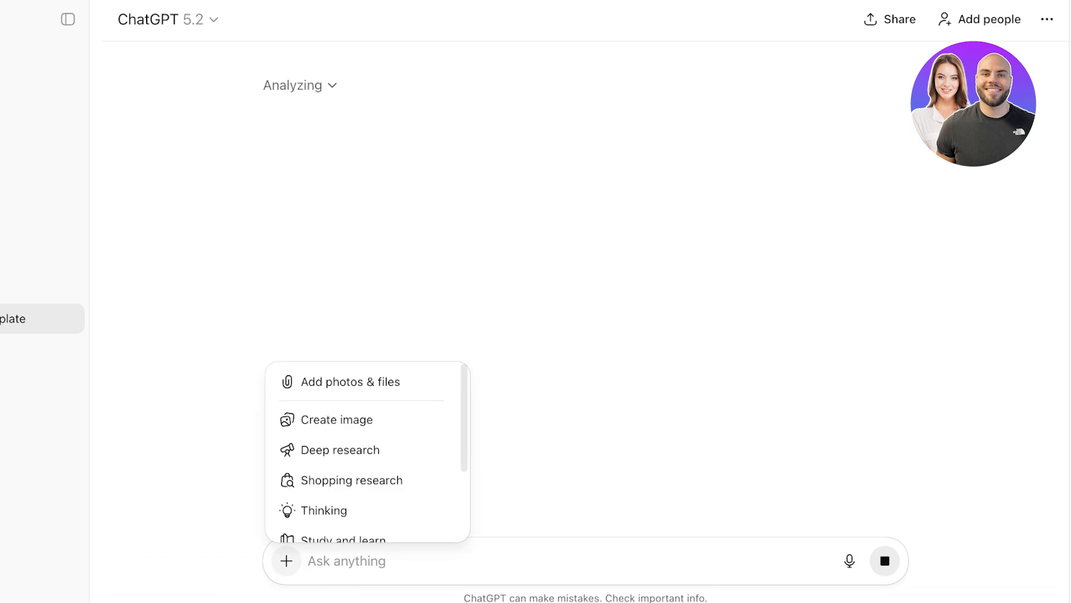
key("Escape")
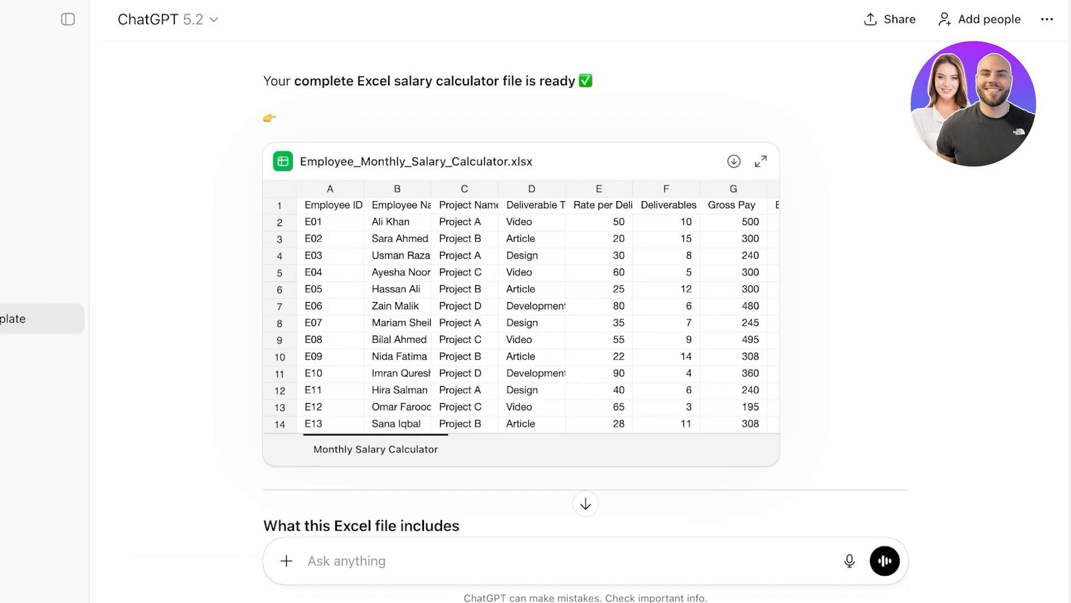
Review the Employee_Monthly_Salary_Calculator.xlsx preview, its usage instructions and the suggested upgrades
scroll(585, 301, "down", 3)
scroll(585, 301, "up", 6)
scroll(585, 301, "down", 15)
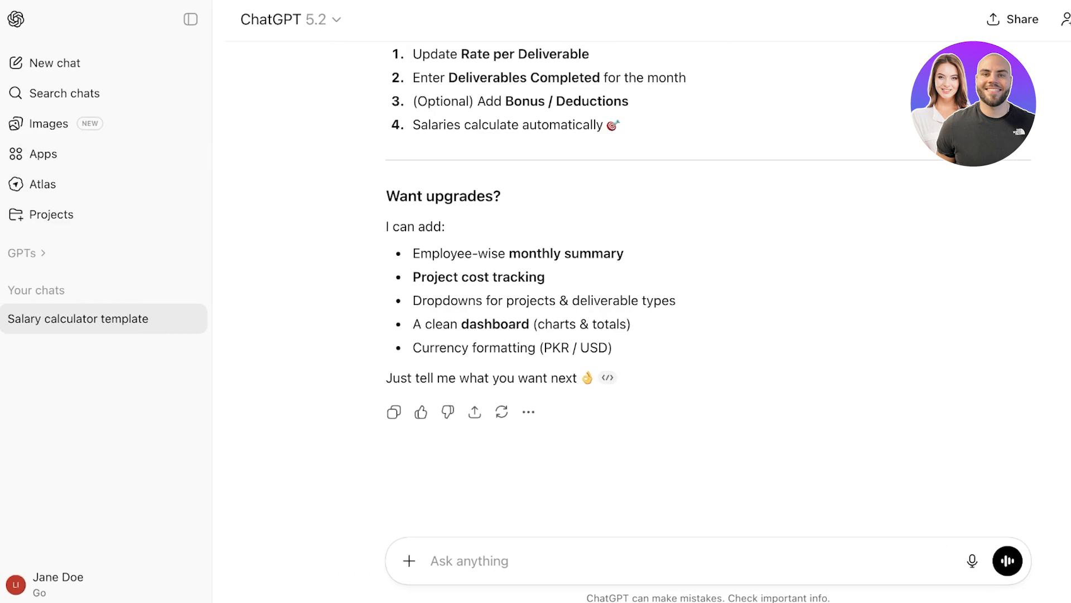
Start a new chat and attach the PDF "thesis final for binding.pdf"
left_click(55, 62)
left_click(409, 278)
left_click(459, 316)
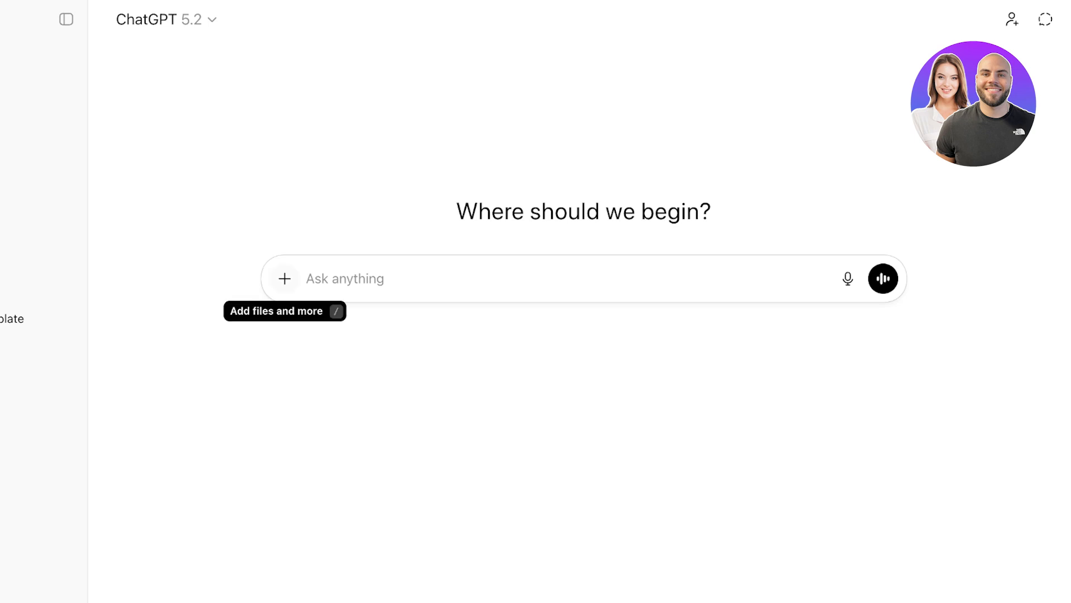
left_click(285, 278)
left_click(335, 315)
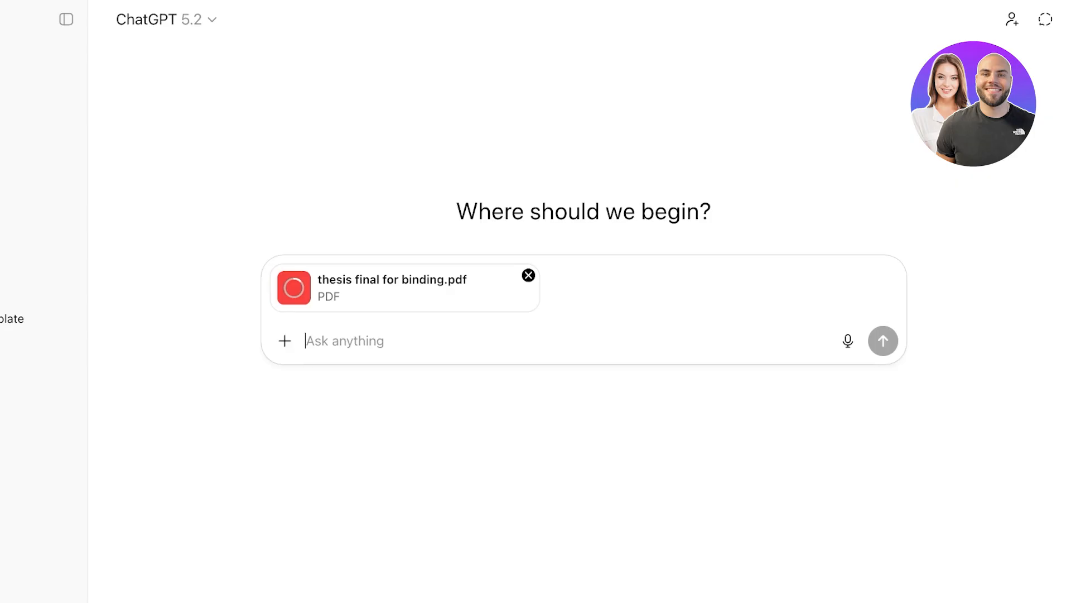
Submit the prompt "Tell me what this research is about, the findings, sample, limitations, and any further progression that can be done via this study"
type("Te")
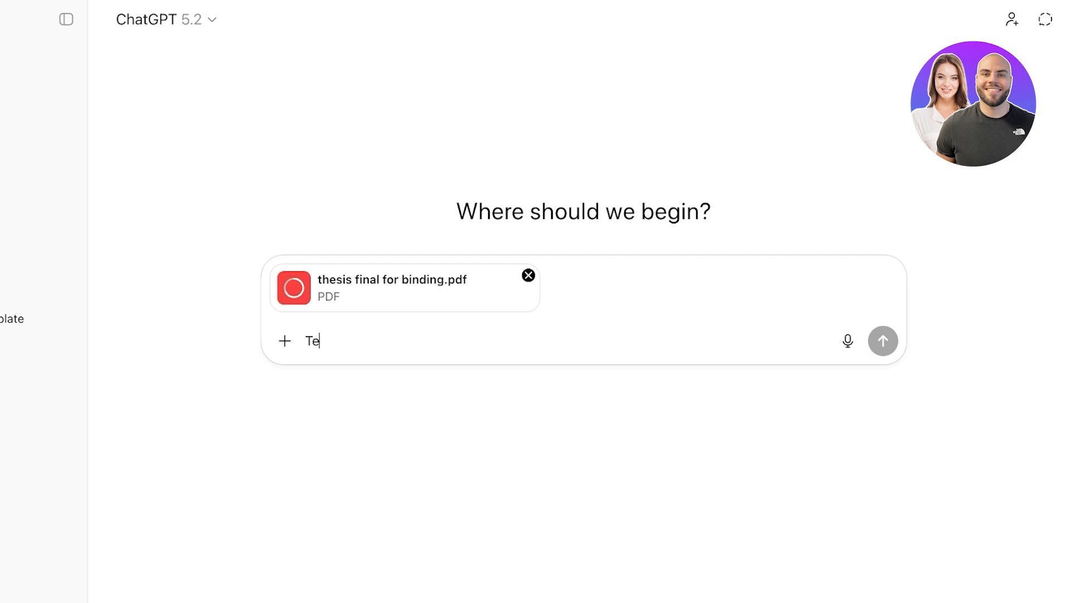
type("ll me what this research is")
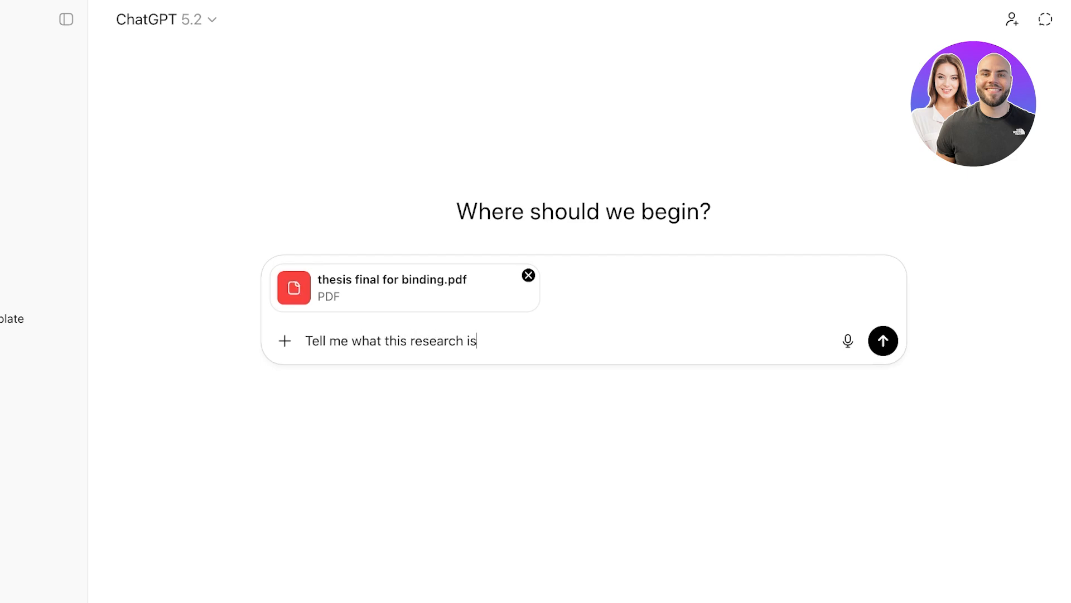
type(" about, the findings, sample")
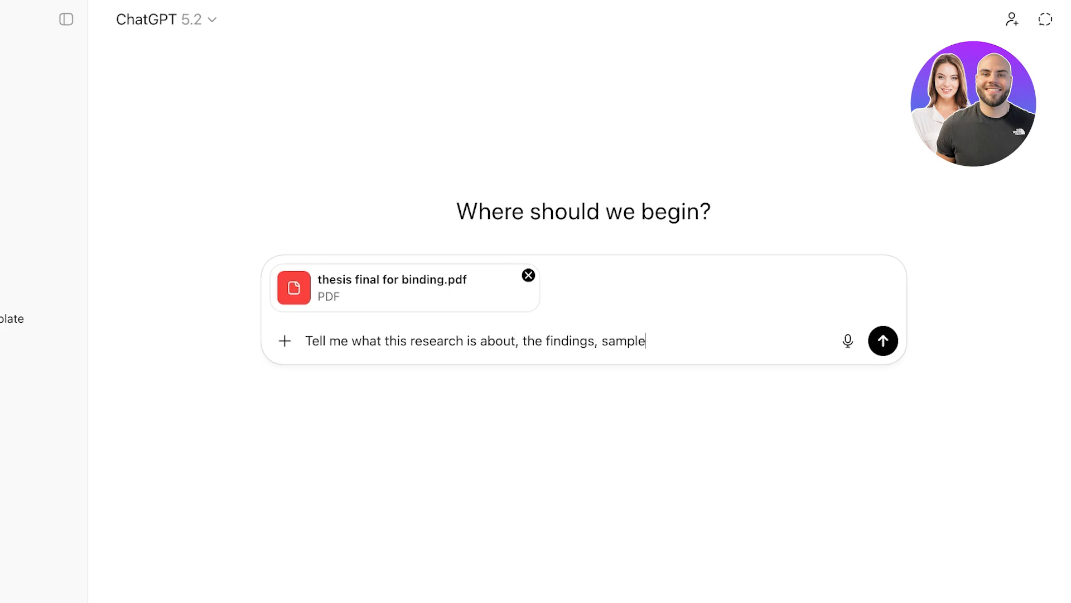
type(", limitations, and any further p")
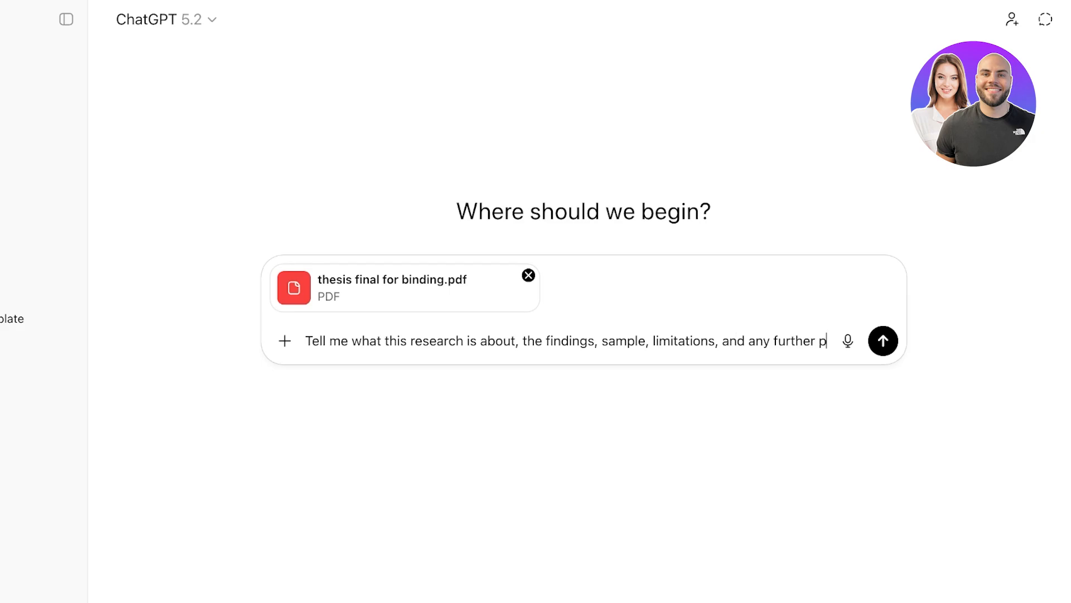
type("rogression that can")
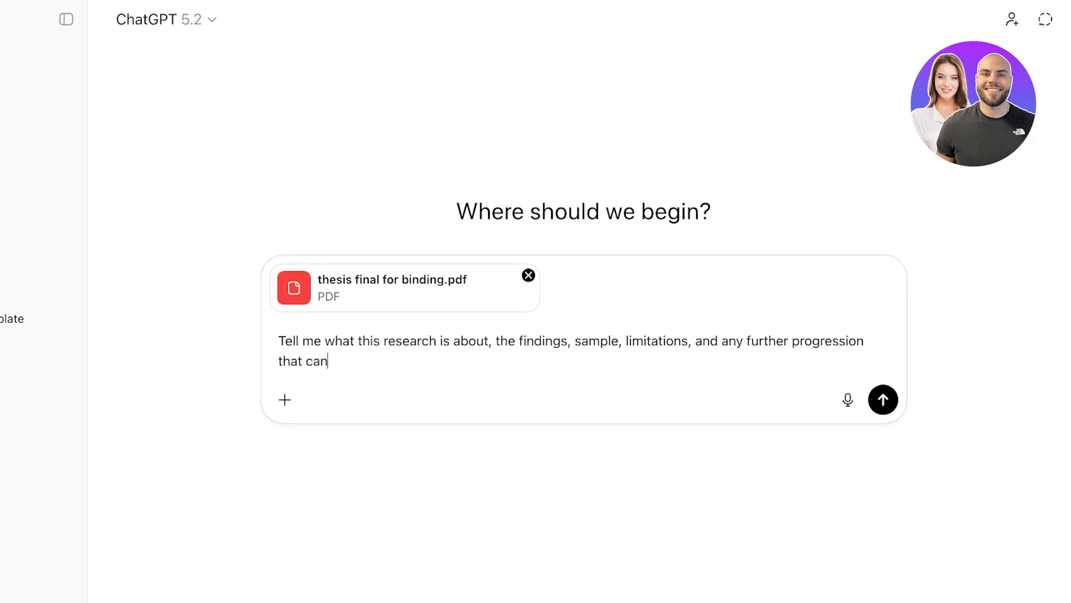
type(" be done via this study")
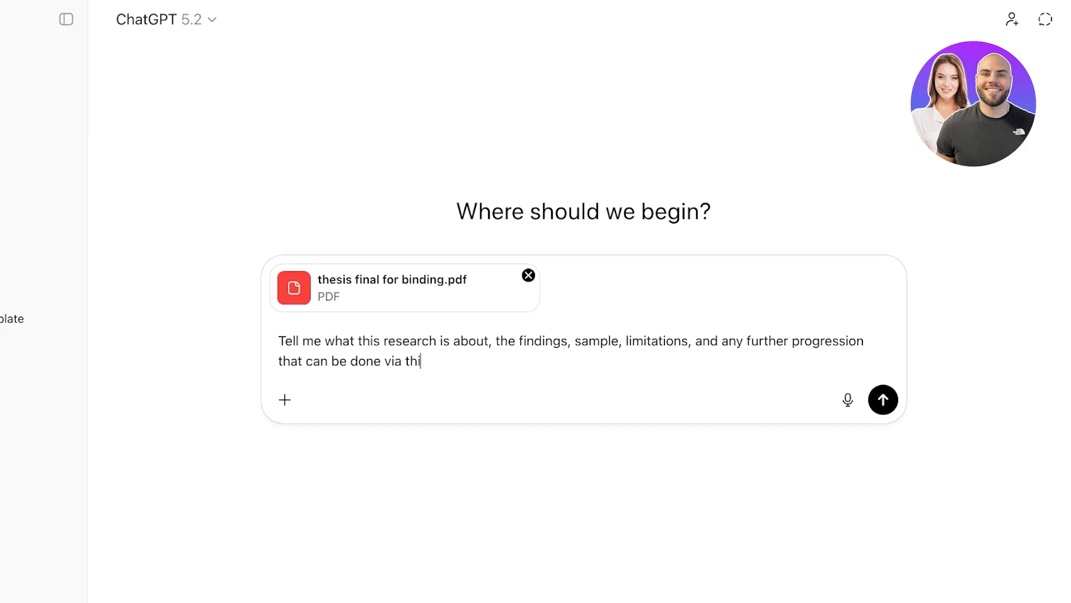
key("Return")
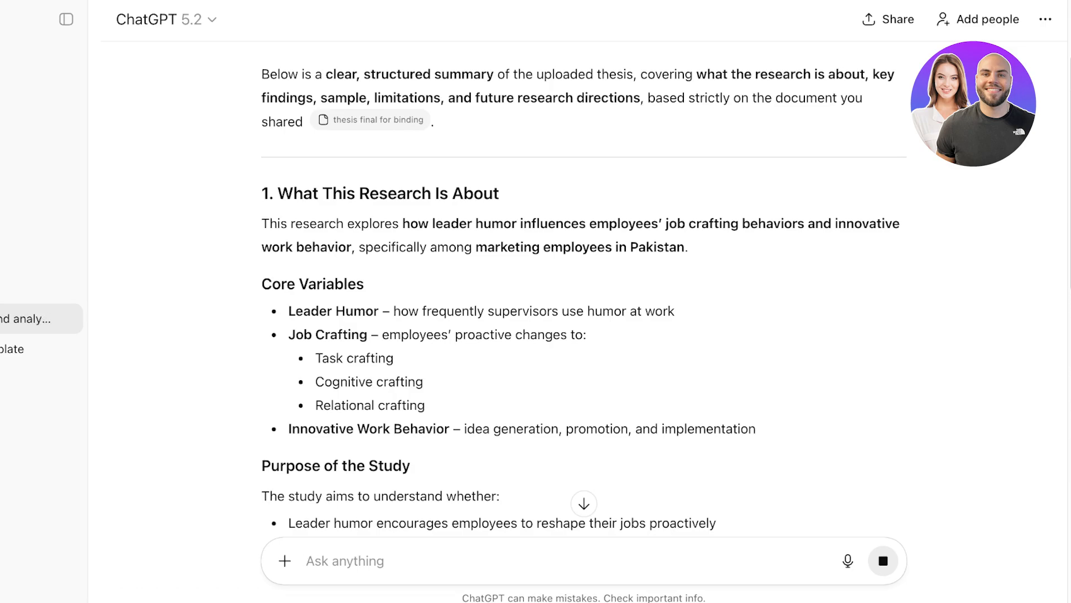
Read the thesis summary's opening sections on the research topic, core variables and study purpose, returning to the submitted prompt
scroll(583, 279, "down", 10)
scroll(583, 278, "down", 2)
scroll(583, 279, "up", 9)
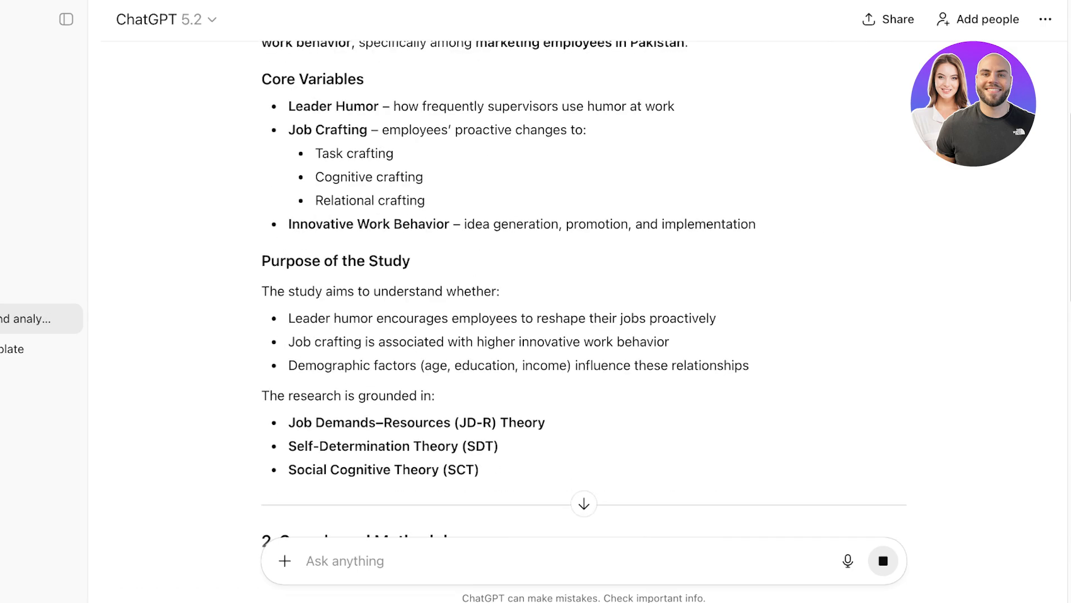
scroll(584, 279, "down", 2)
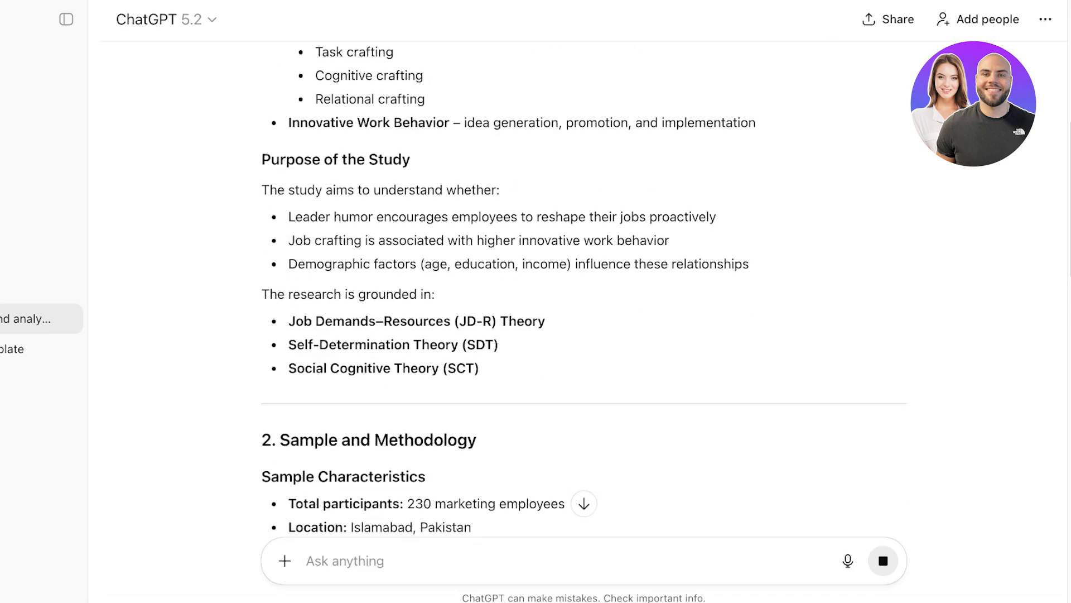
scroll(584, 278, "down", 5)
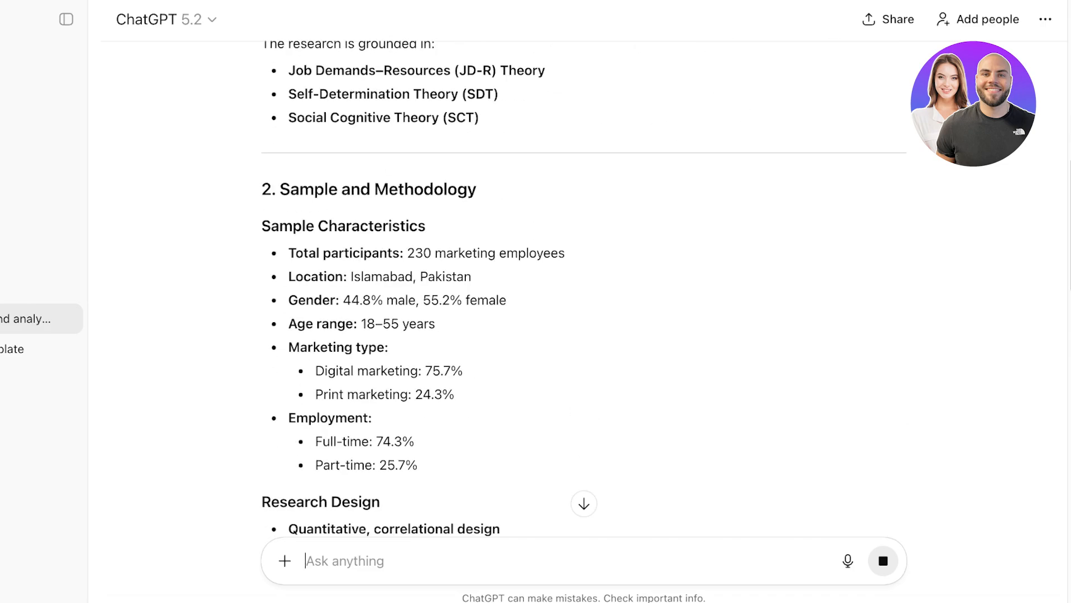
scroll(584, 279, "up", 9)
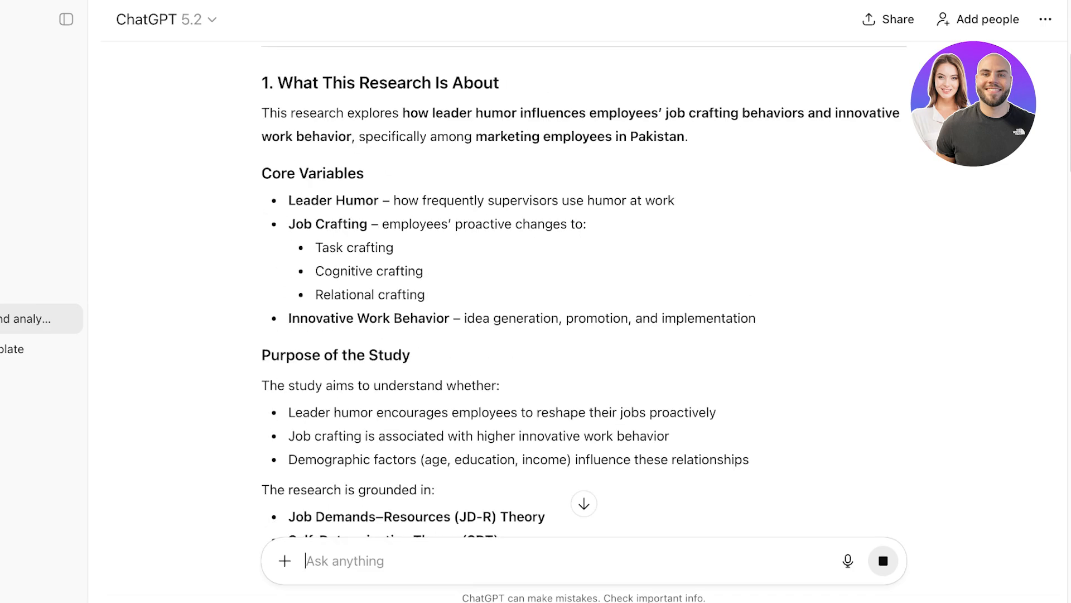
scroll(584, 279, "up", 4)
scroll(583, 279, "down", 3)
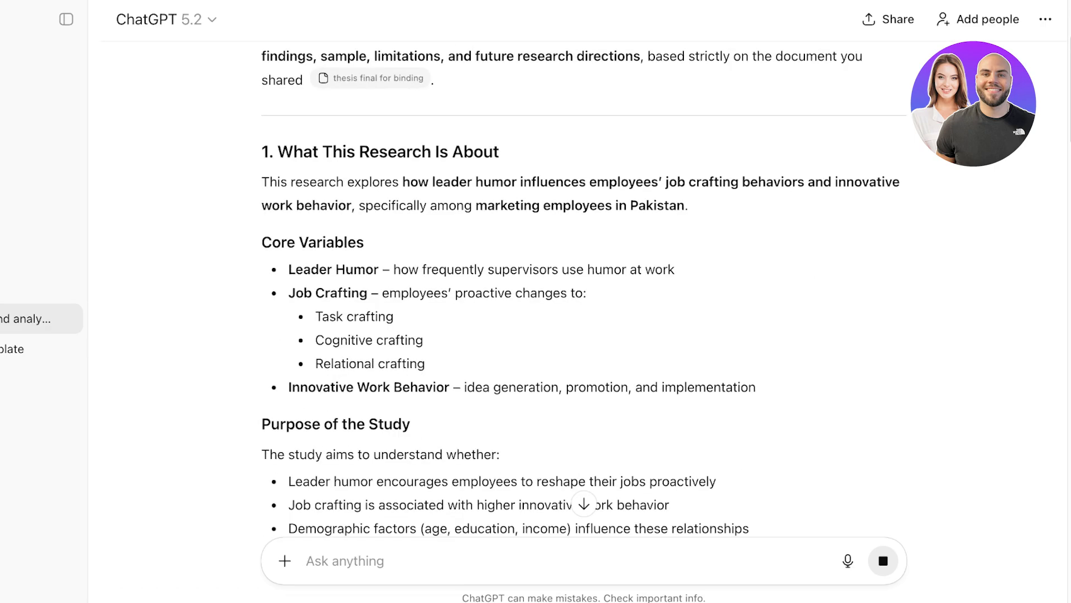
scroll(583, 279, "up", 3)
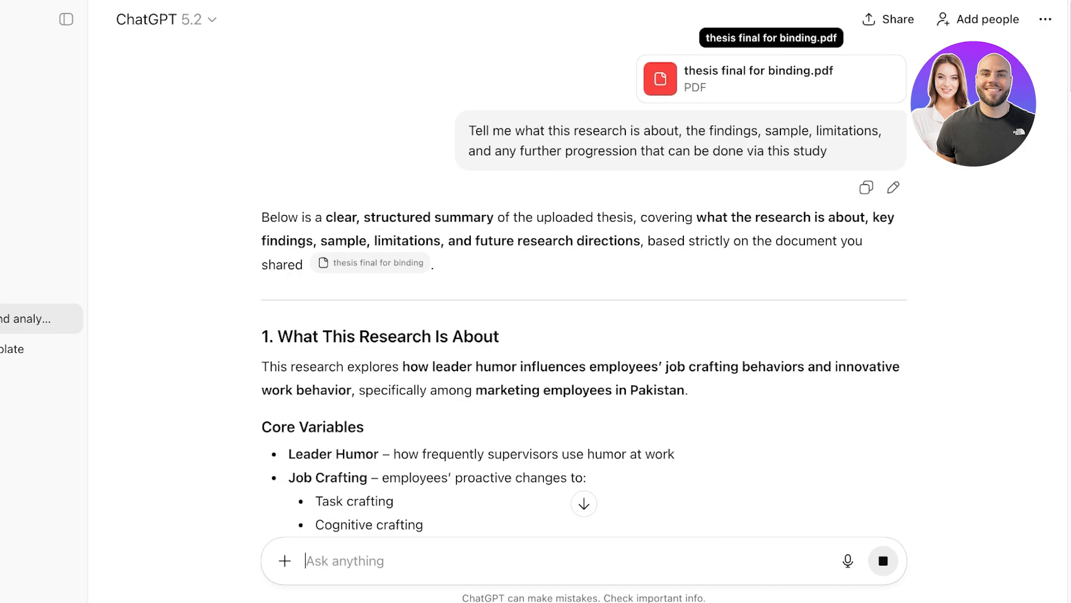
Examine the Sample and Methodology section, highlighting the age range, marketing type and employment figures
scroll(770, 78, "down", 10)
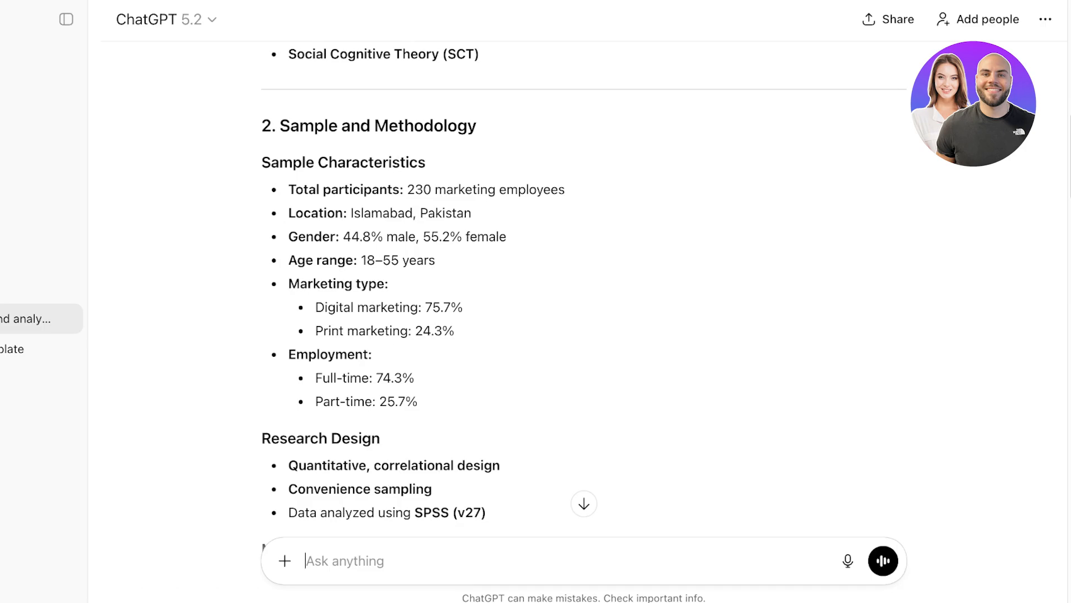
left_click_drag(339, 236, 428, 260)
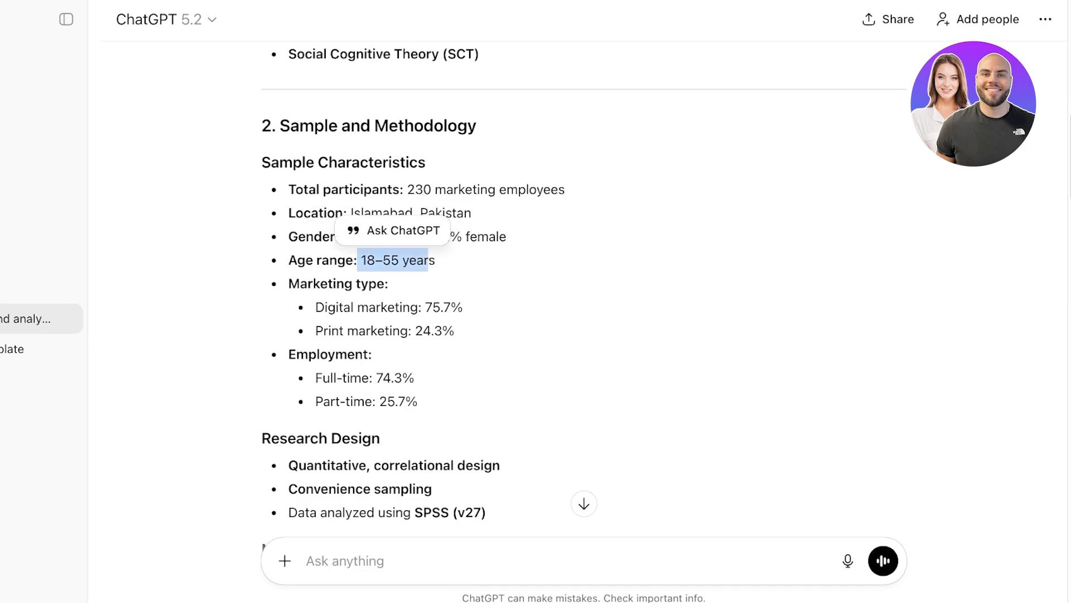
left_click_drag(368, 306, 423, 331)
left_click_drag(394, 403, 407, 404)
scroll(407, 404, "down", 7)
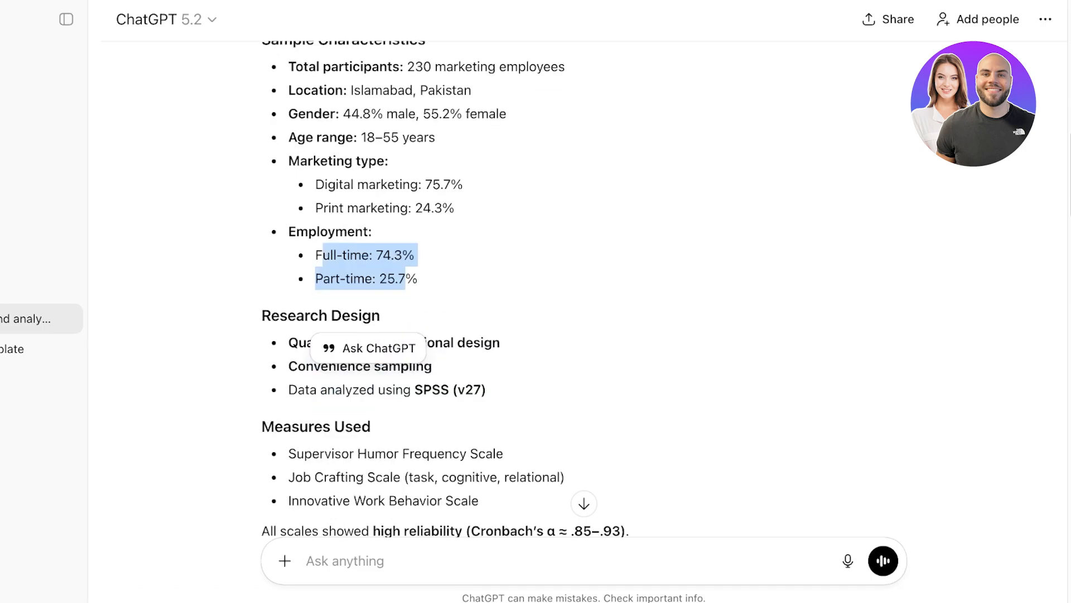
scroll(585, 290, "up", 3)
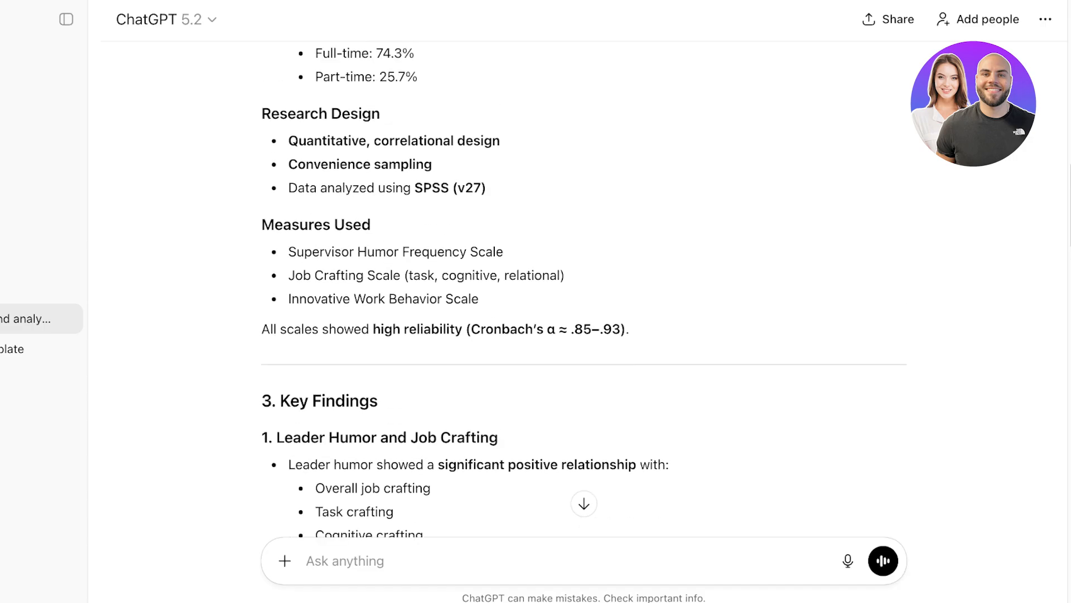
Review the summary's key findings, future research suggestions and overall conclusion, and return to the start of the response
scroll(584, 291, "down", 10)
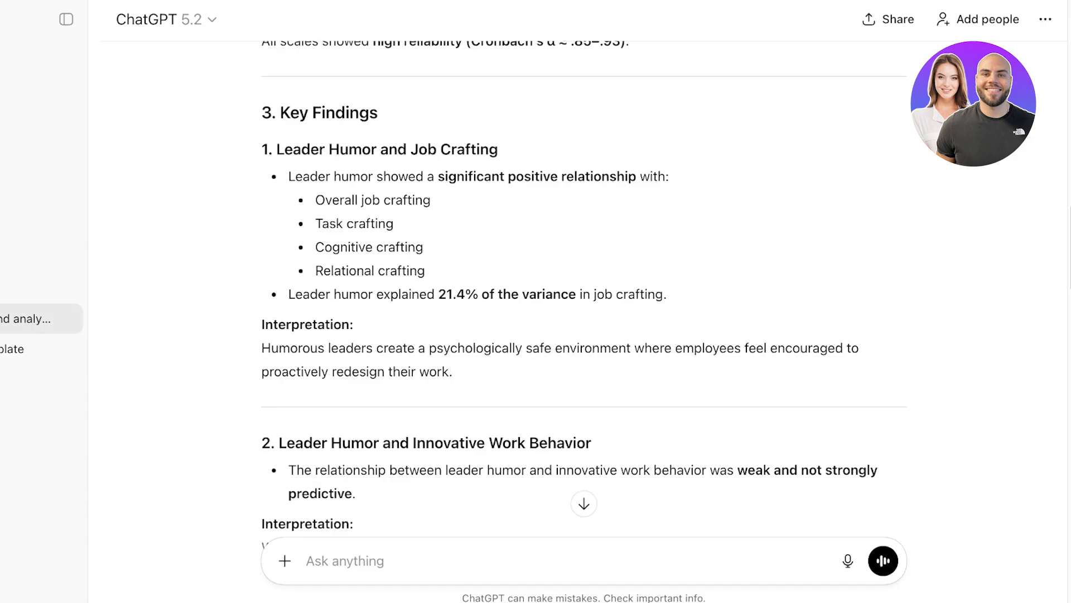
scroll(584, 290, "down", 15)
scroll(584, 290, "up", 15)
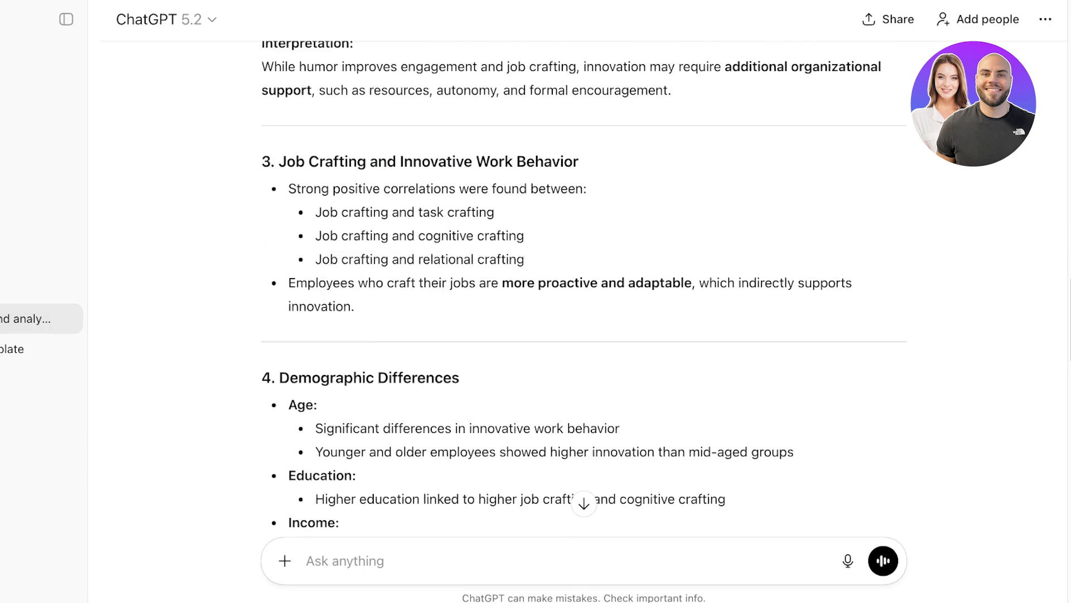
scroll(584, 290, "down", 11)
scroll(584, 290, "up", 15)
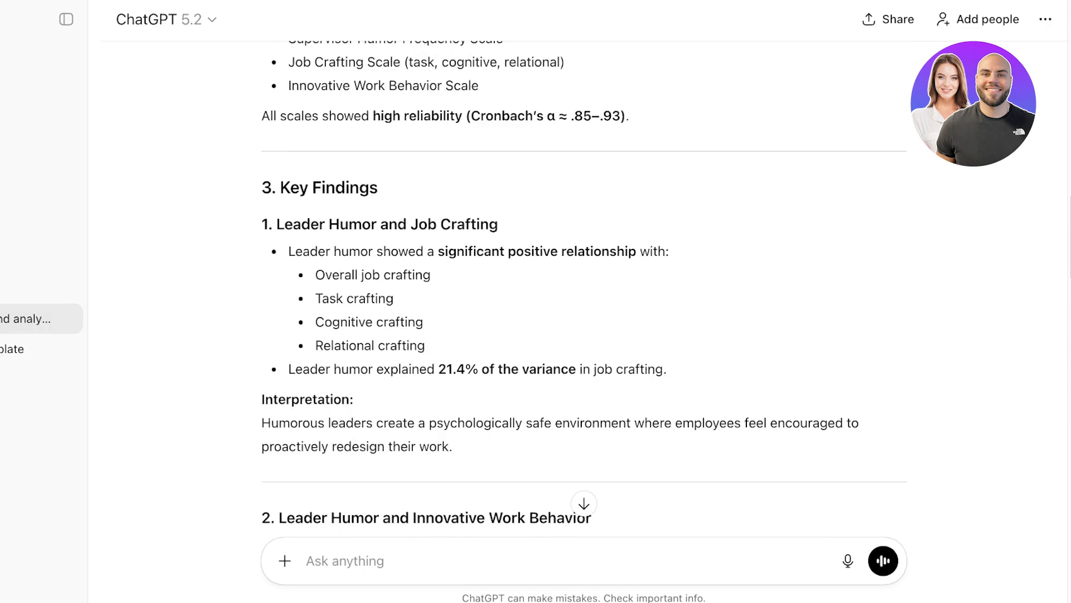
scroll(584, 290, "down", 15)
scroll(585, 290, "down", 8)
scroll(584, 290, "down", 20)
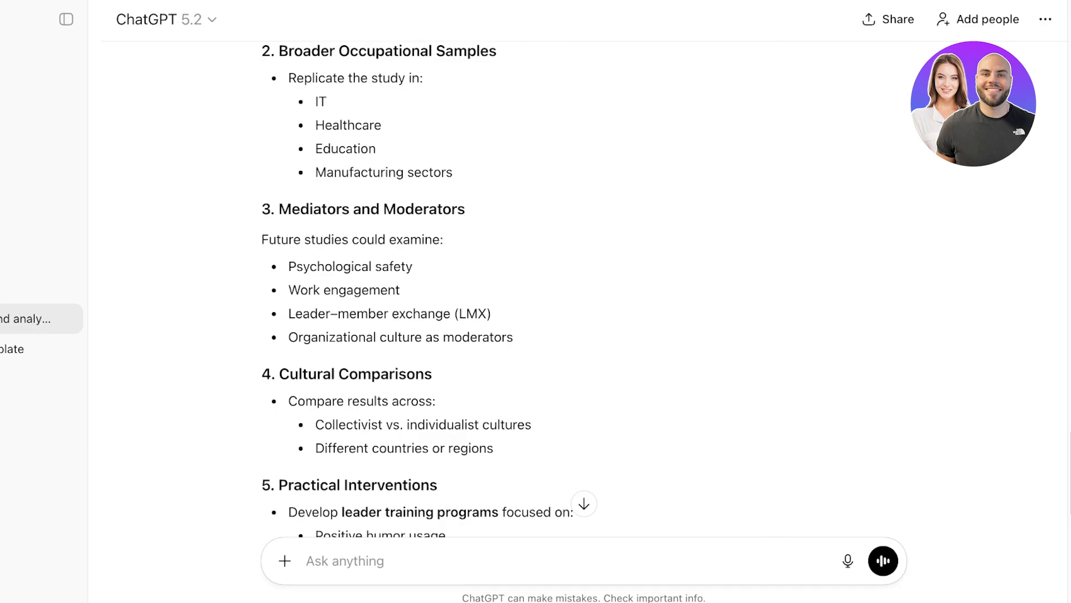
scroll(584, 290, "up", 12)
scroll(584, 290, "up", 20)
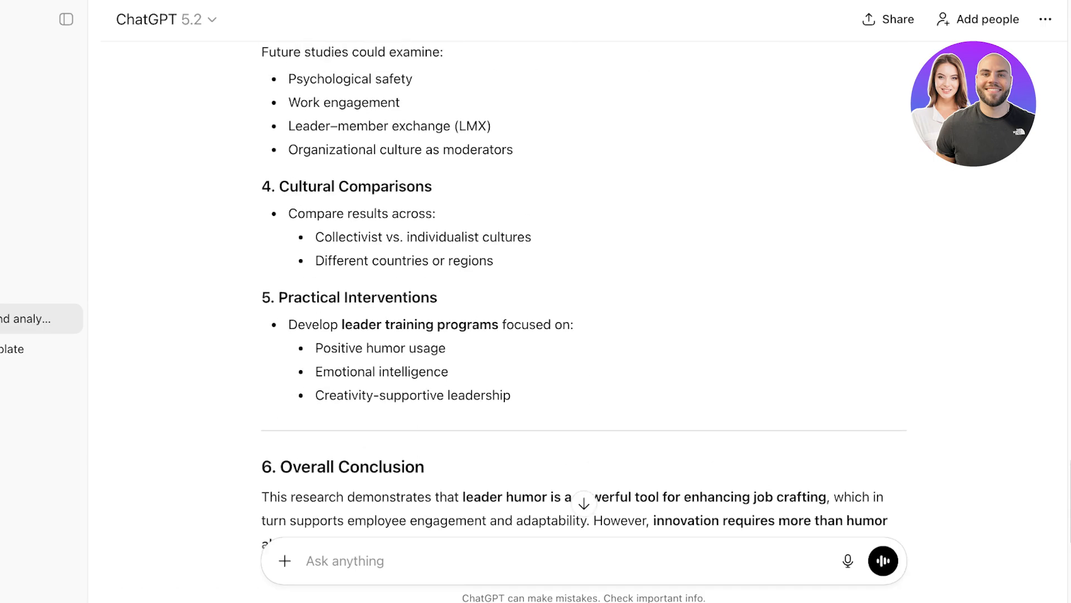
scroll(584, 290, "up", 15)
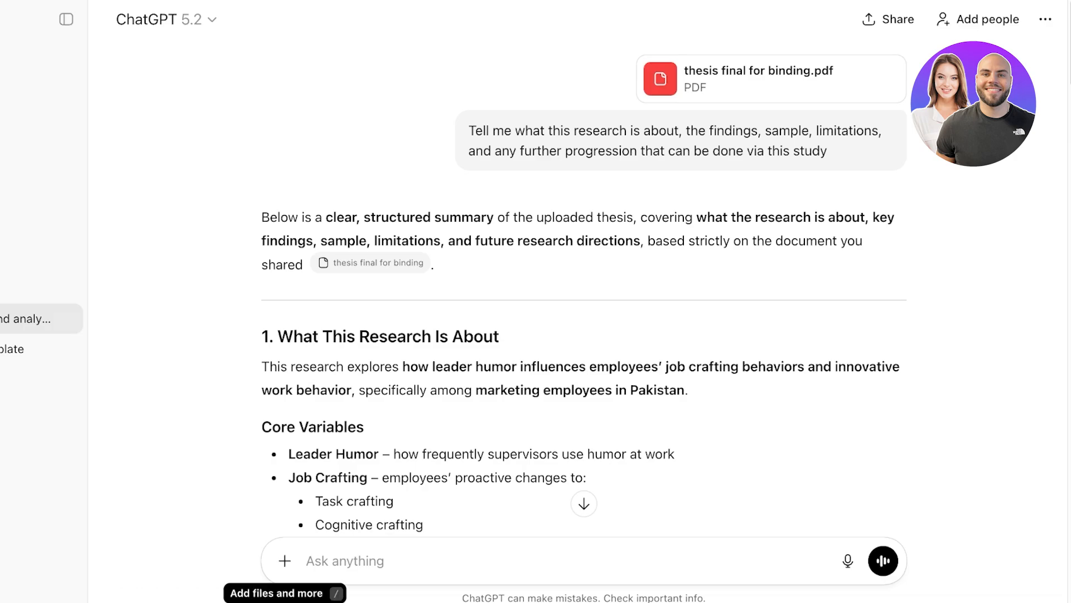
Start a new chat in Create image mode and look through the preset image styles
left_click(42, 62)
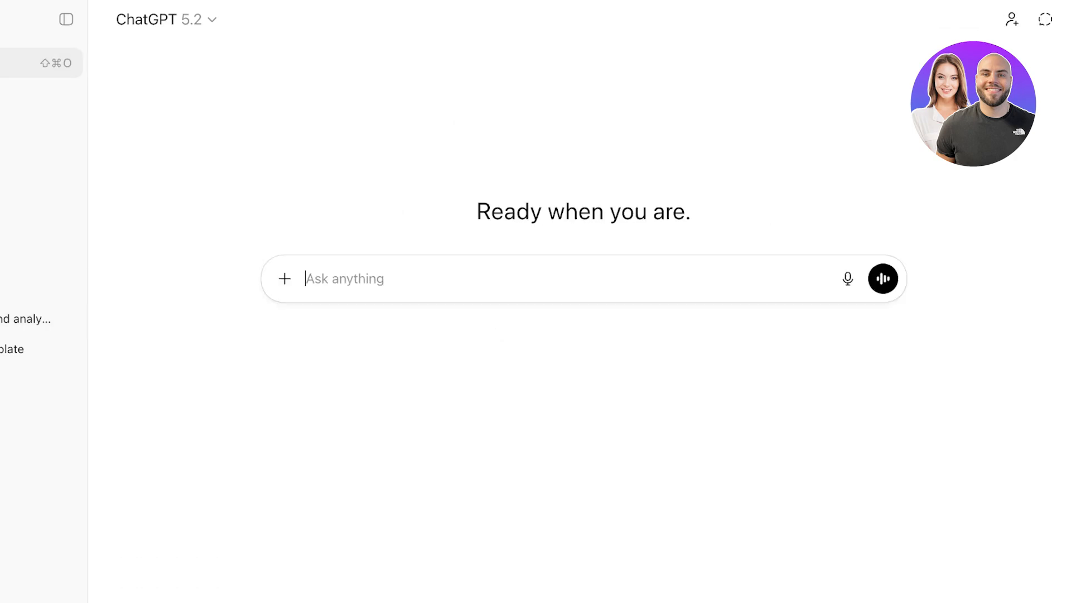
left_click(285, 278)
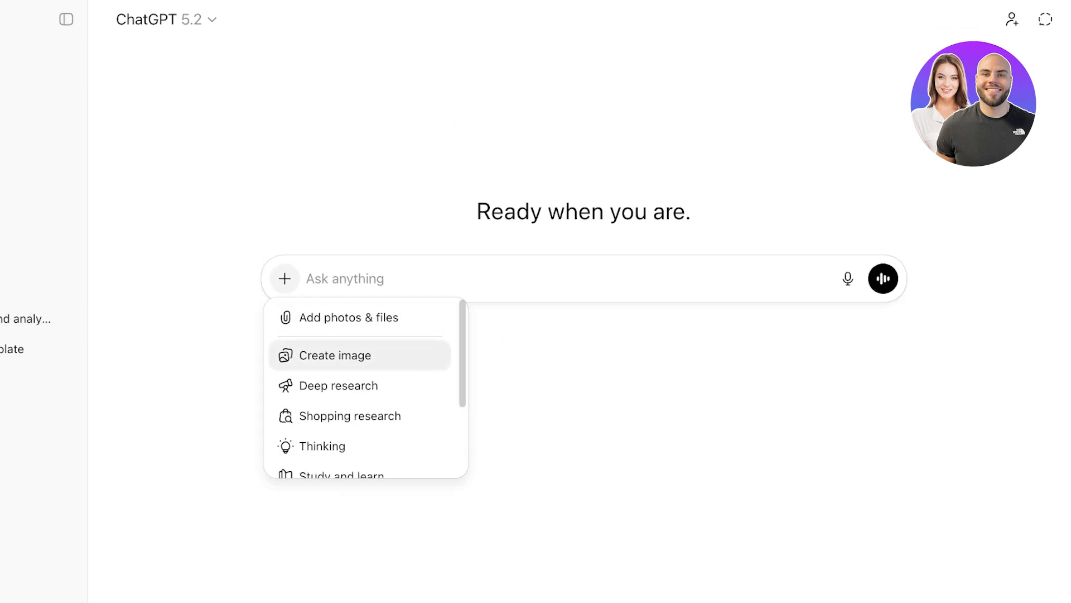
left_click(335, 356)
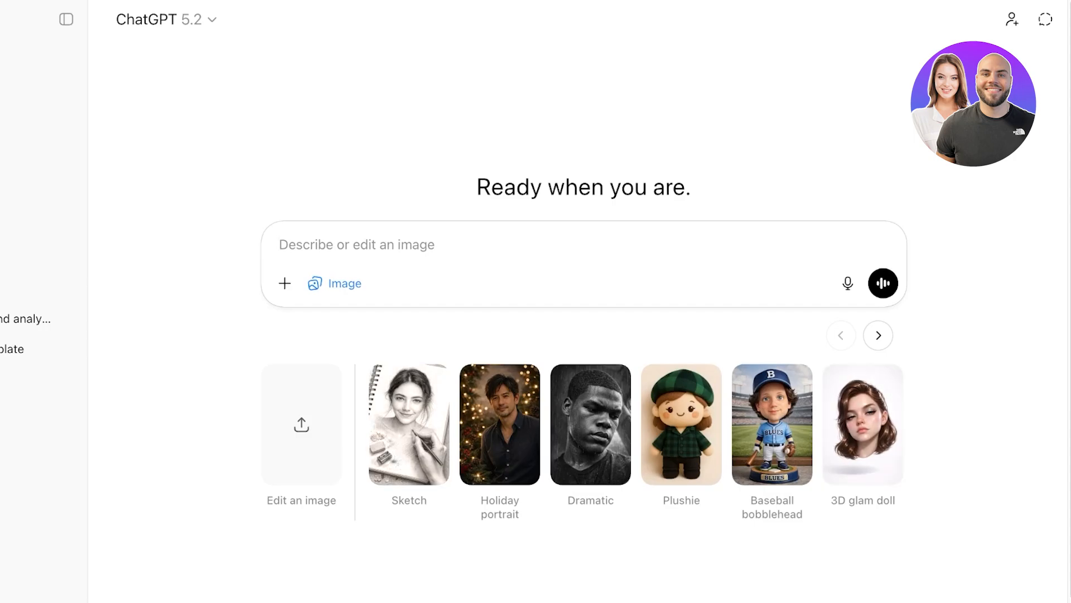
left_click(879, 334)
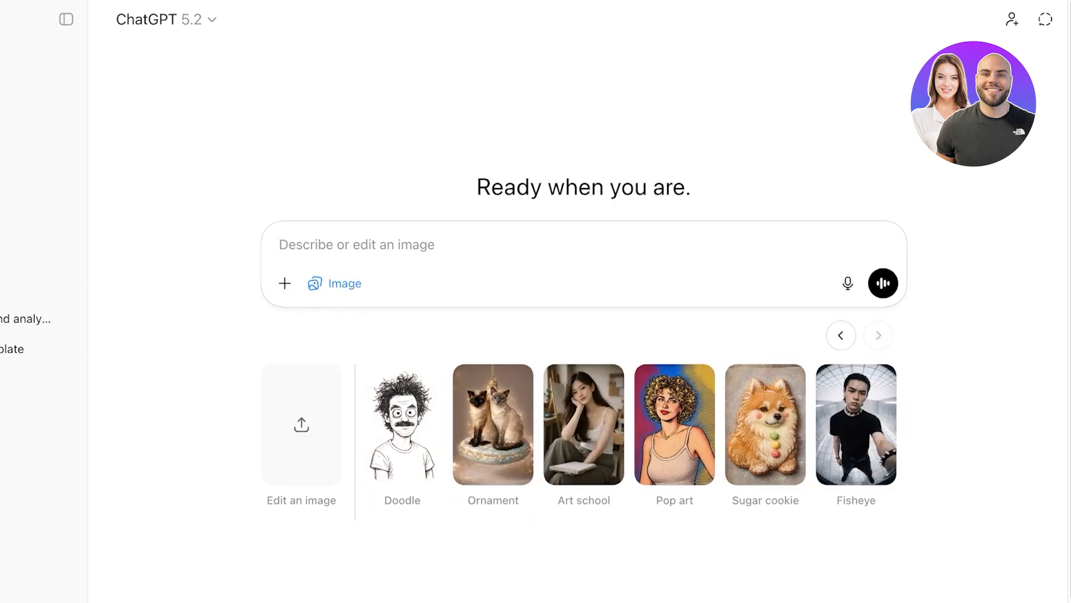
left_click(841, 335)
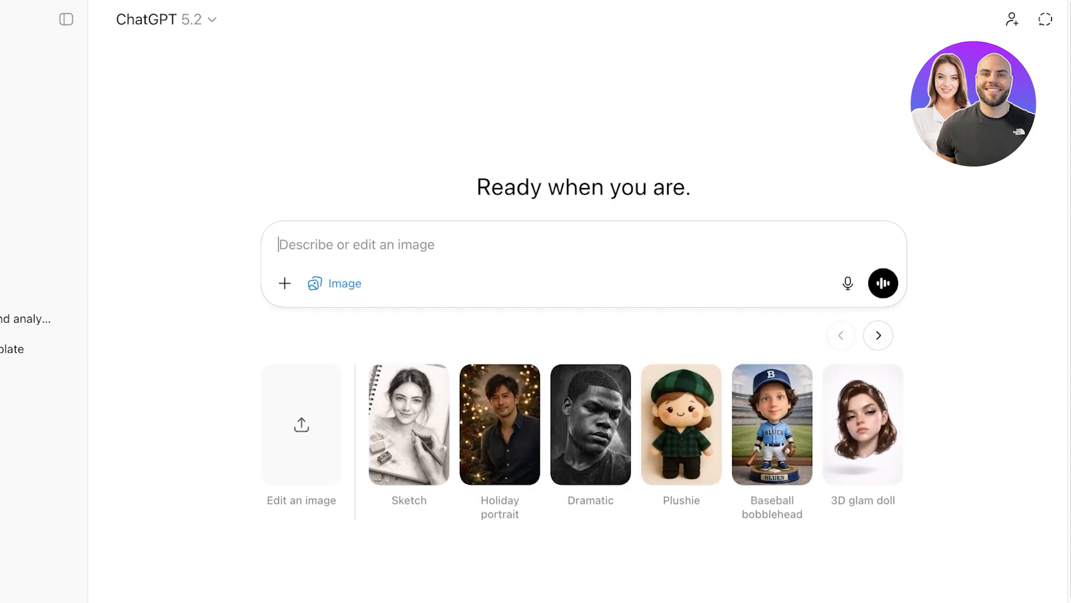
Attach the picture of the navy patterned jacket to the image prompt
left_click(284, 282)
key("Escape")
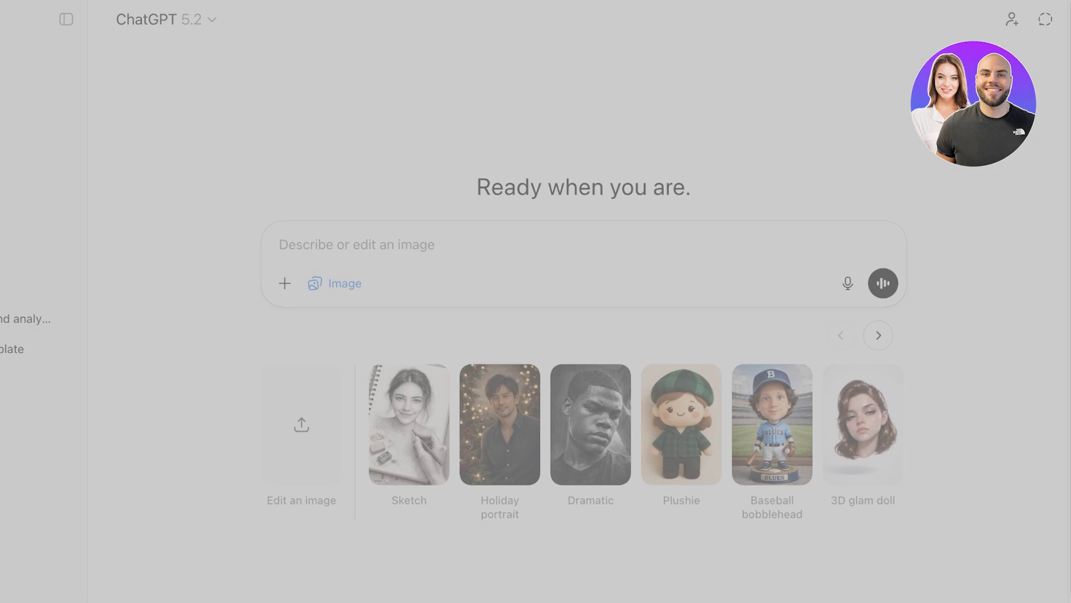
left_click_drag(670, 410, 670, 411)
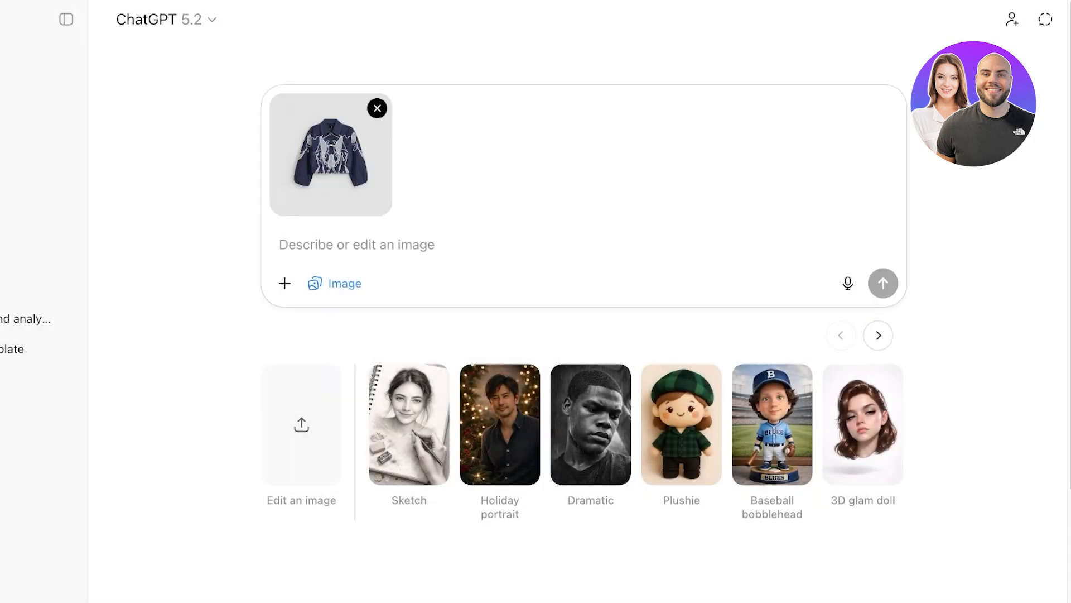
Submit the image prompt "a person wearing this in daily life" and check the generation in progress
type("a")
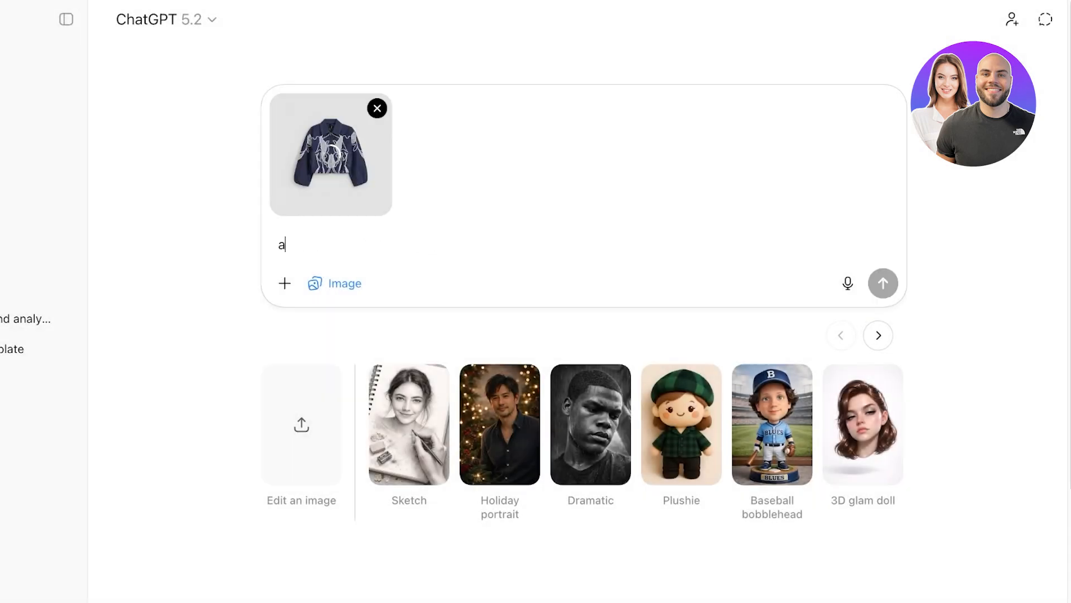
type(" person wearing this in dai")
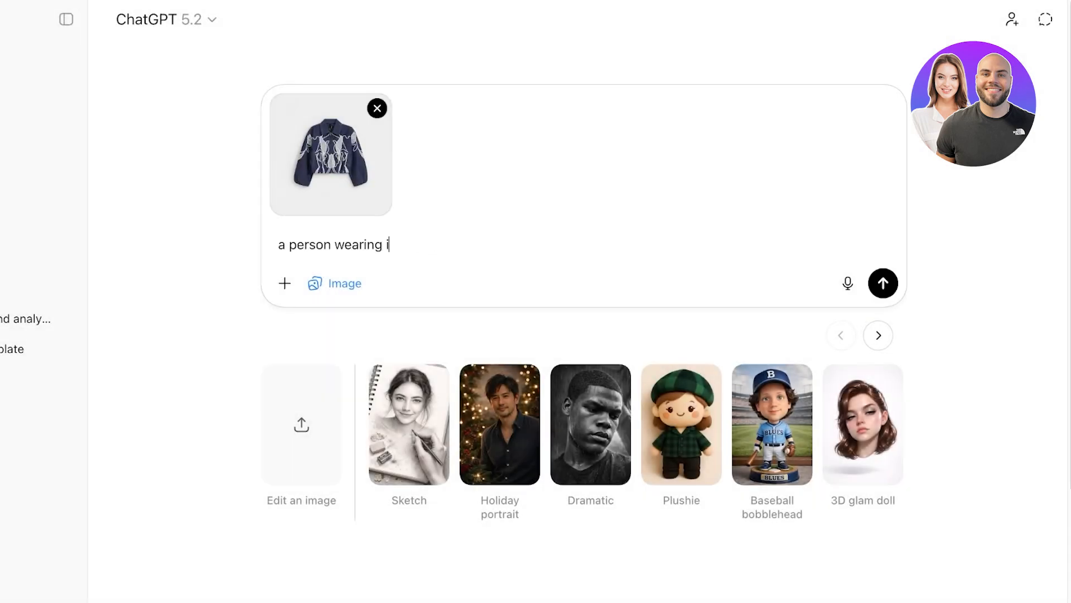
type("ly life")
key("Return")
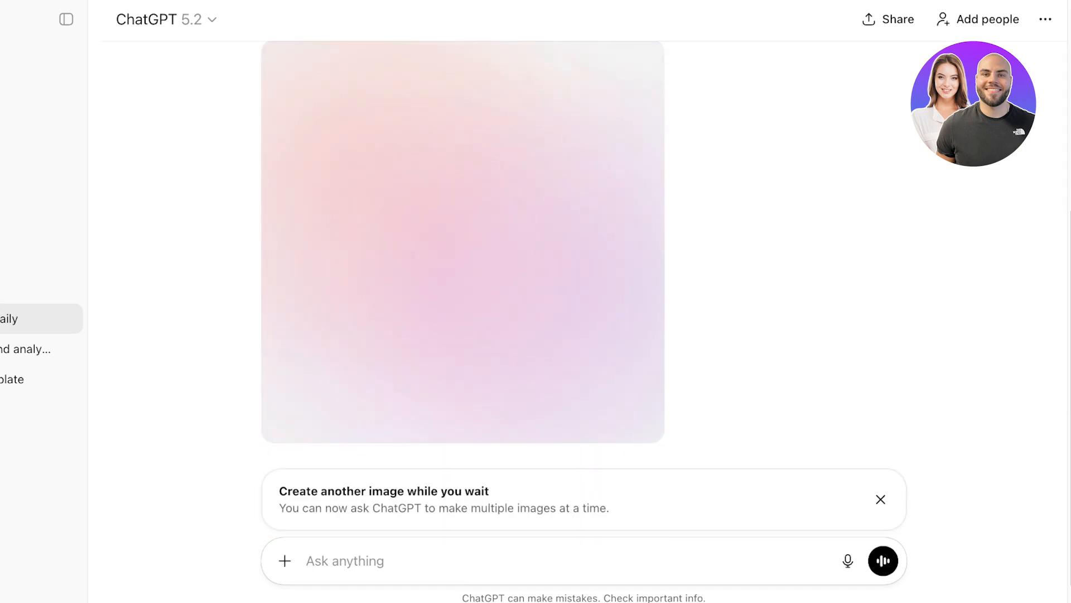
scroll(463, 279, "up", 5)
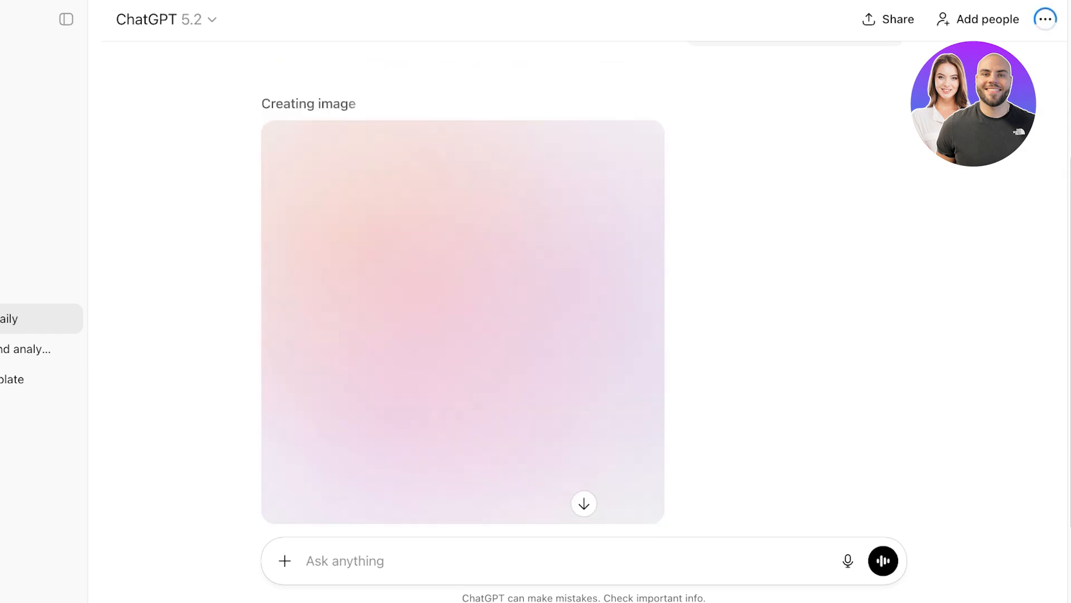
scroll(463, 279, "down", 6)
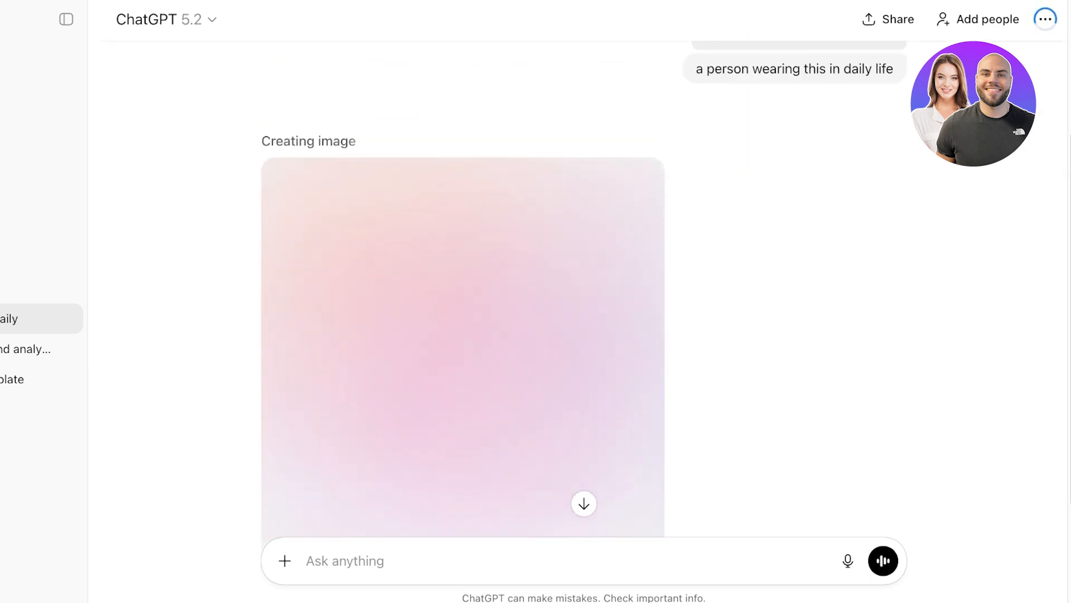
Review the attached jacket photo and highlight the submitted prompt text while the image is being generated
scroll(463, 279, "up", 5)
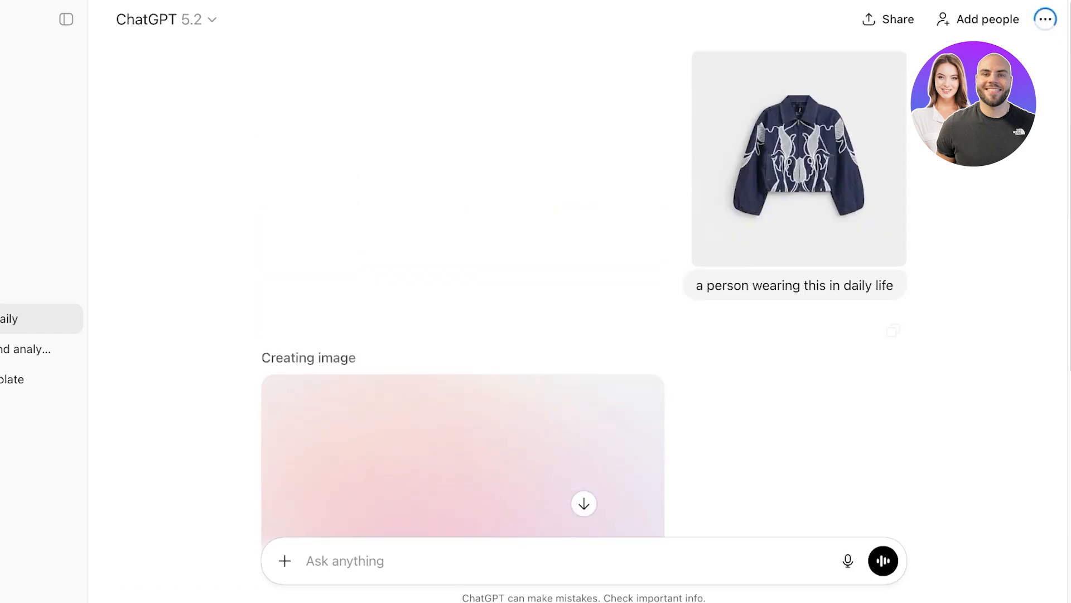
triple_click(795, 285)
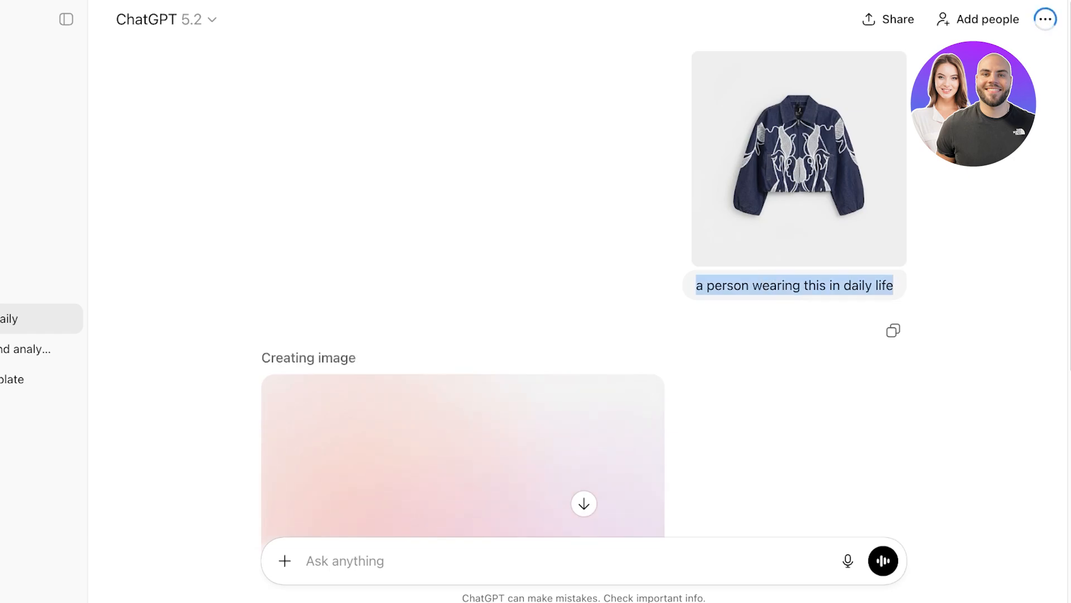
scroll(463, 279, "down", 5)
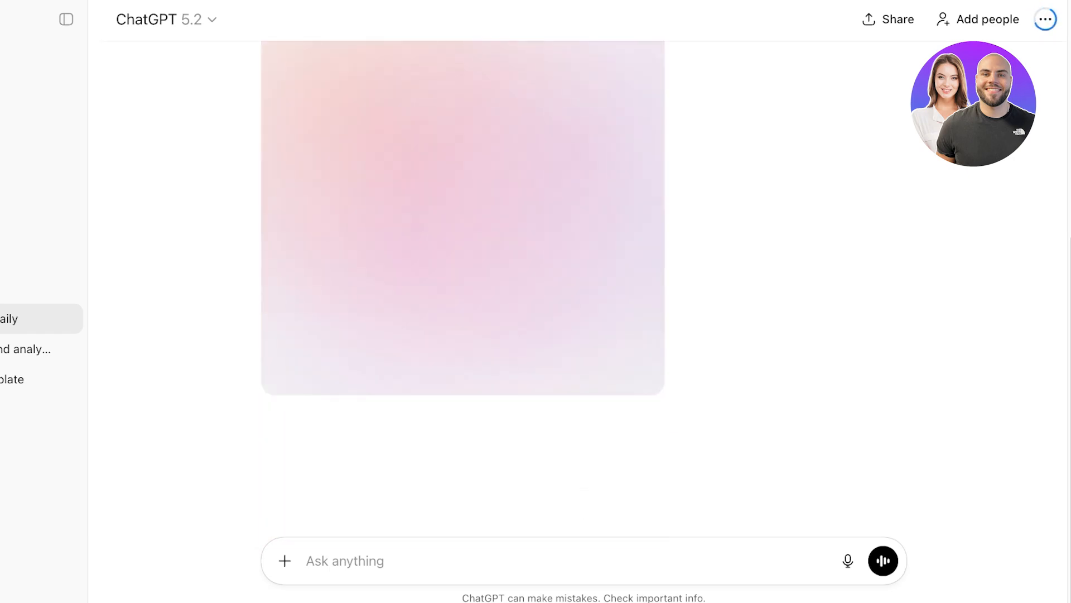
scroll(463, 278, "up", 3)
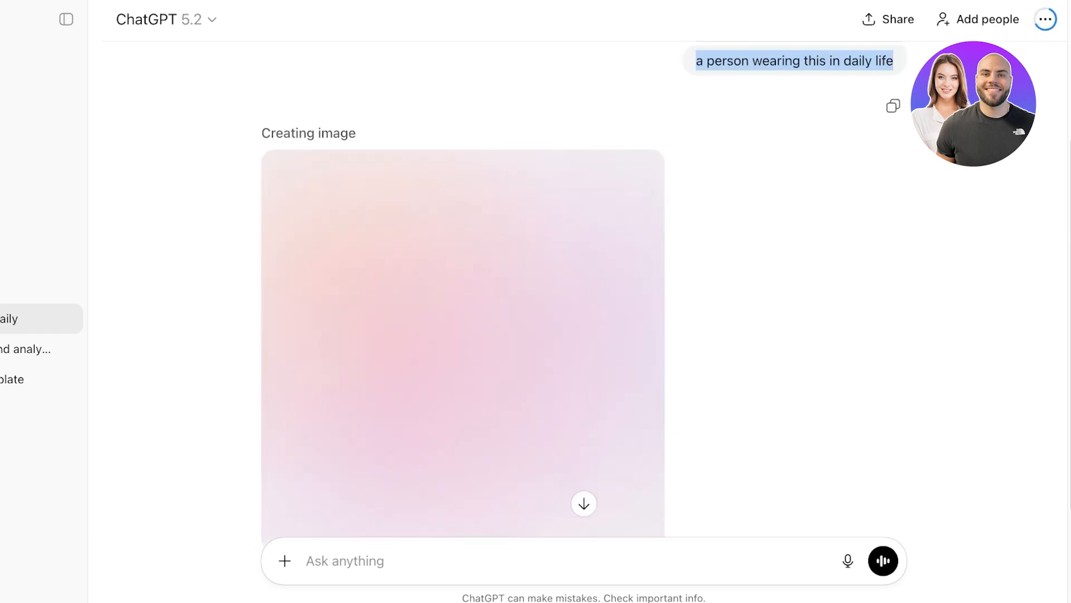
scroll(463, 279, "down", 3)
scroll(463, 279, "up", 4)
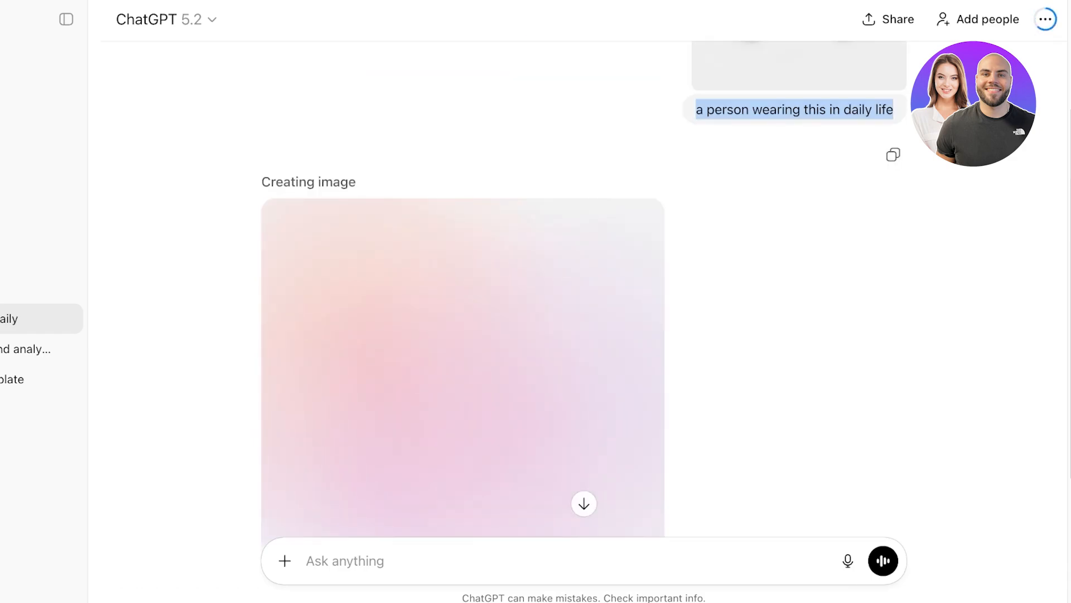
scroll(463, 279, "down", 2)
scroll(463, 279, "down", 1)
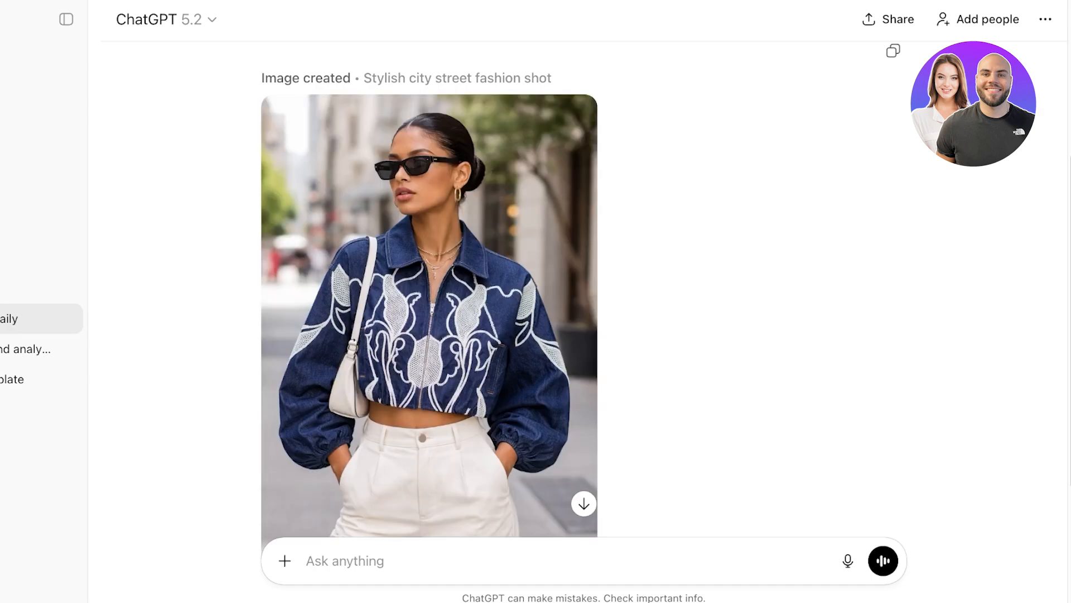
Examine the generated street fashion image in full and compare its jacket with the attached reference photo and prompt
scroll(430, 312, "down", 4)
scroll(429, 313, "up", 5)
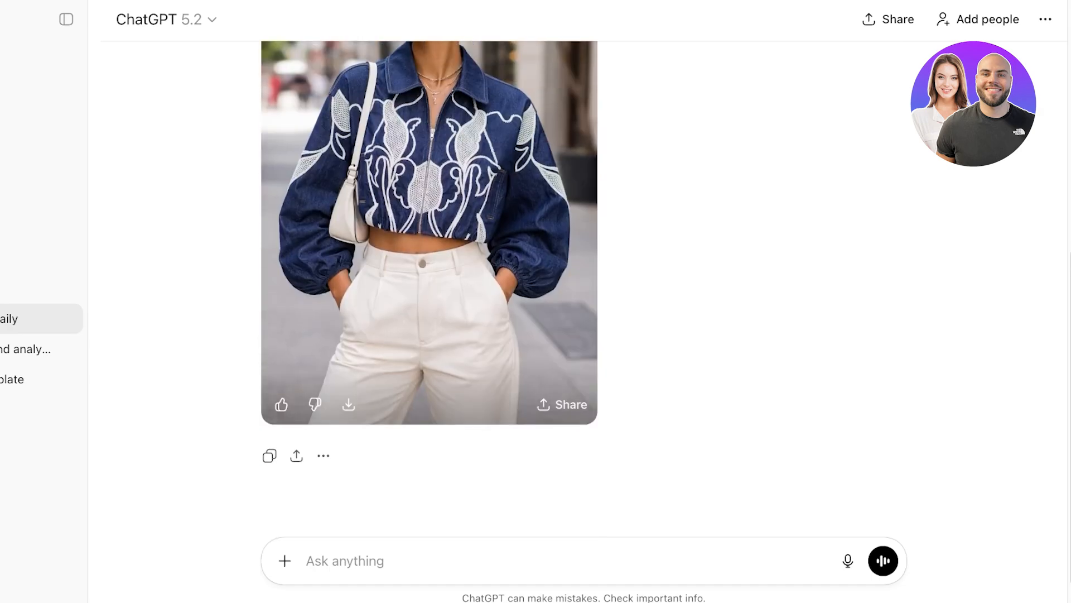
scroll(430, 312, "up", 5)
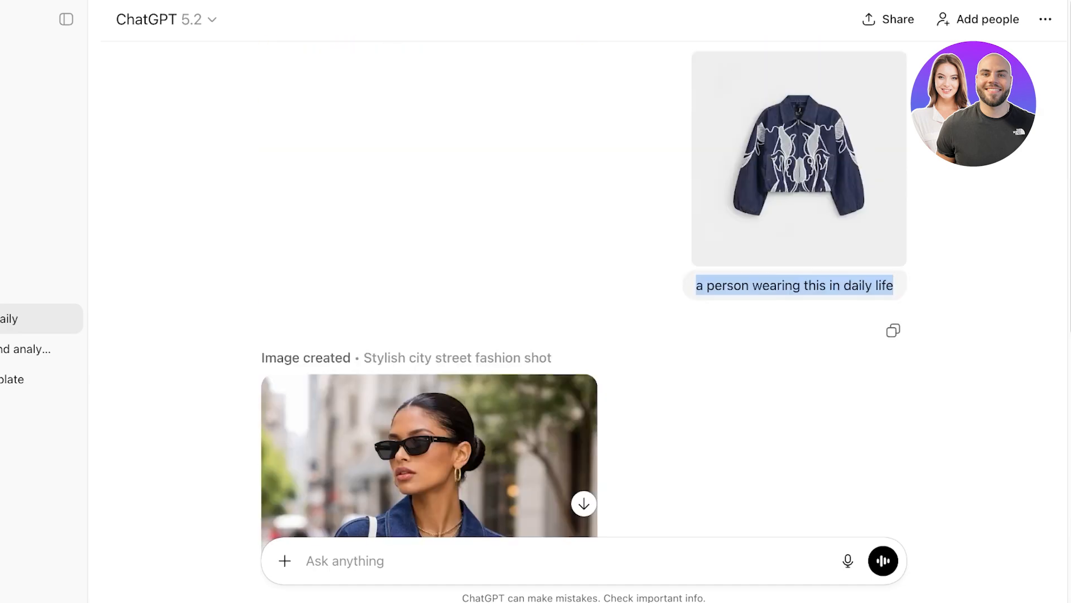
scroll(430, 290, "down", 8)
scroll(430, 290, "up", 3)
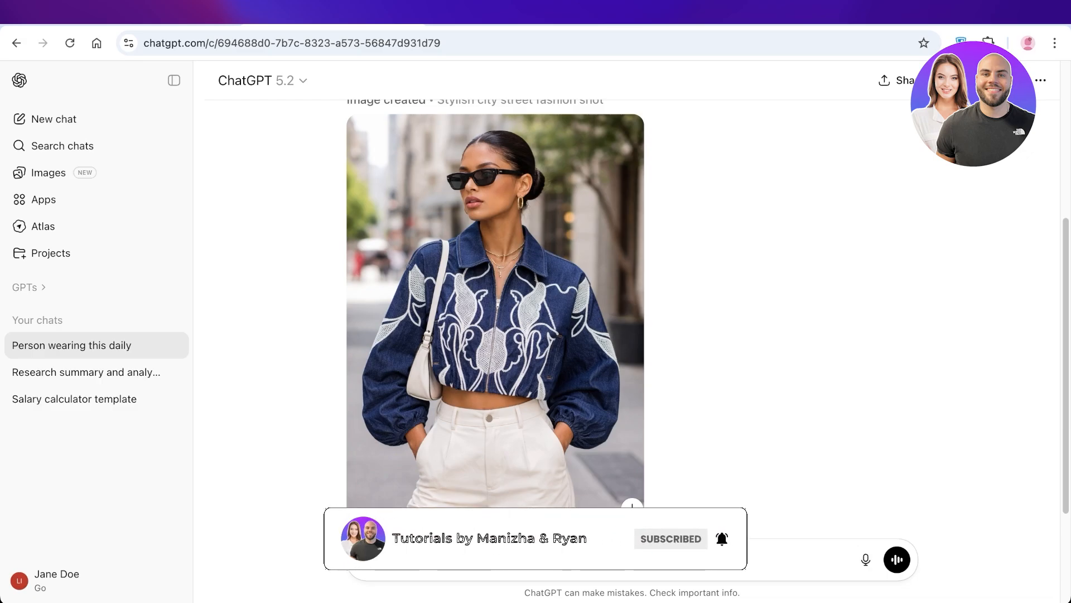
scroll(495, 301, "down", 3)
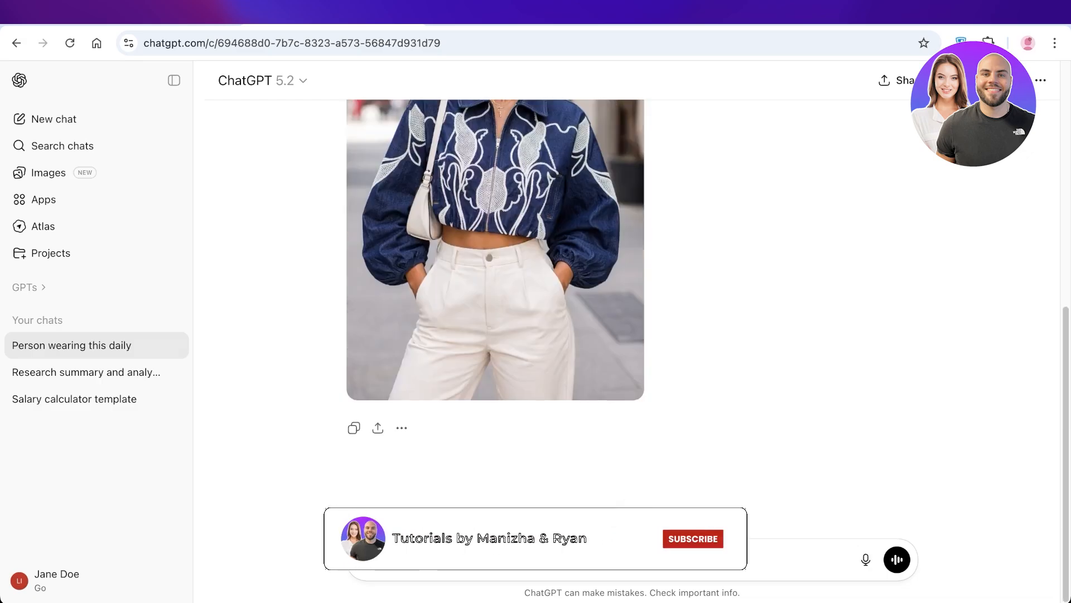